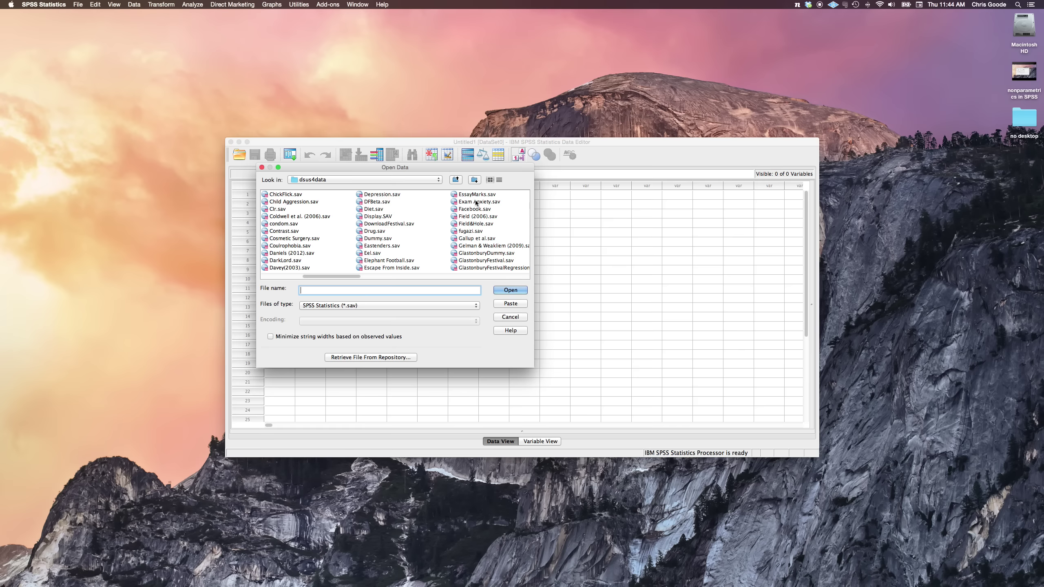
Open the data file Exam Anxiety.sav and reposition its data window
left_click(477, 201)
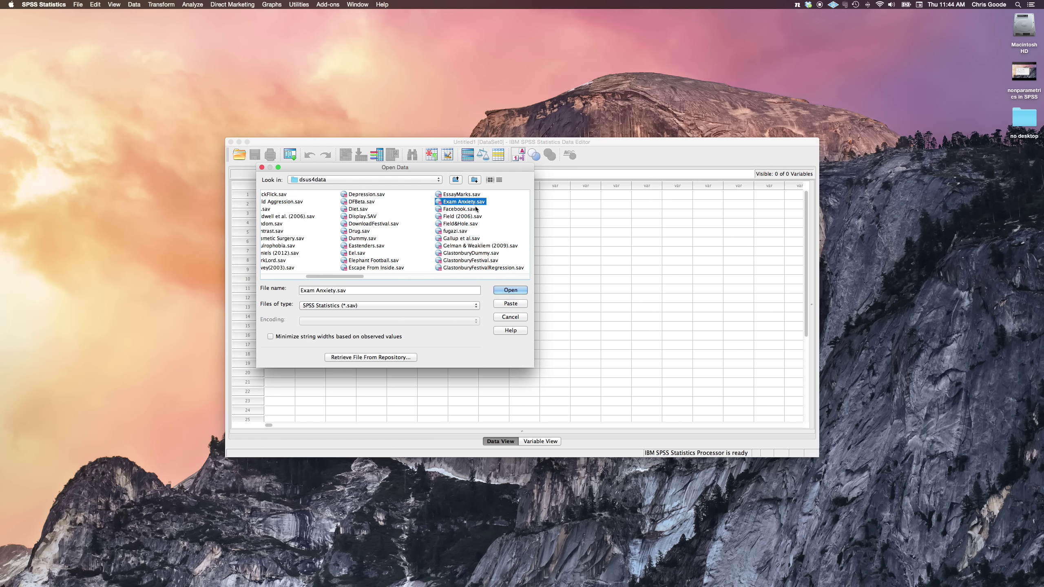
left_click(510, 290)
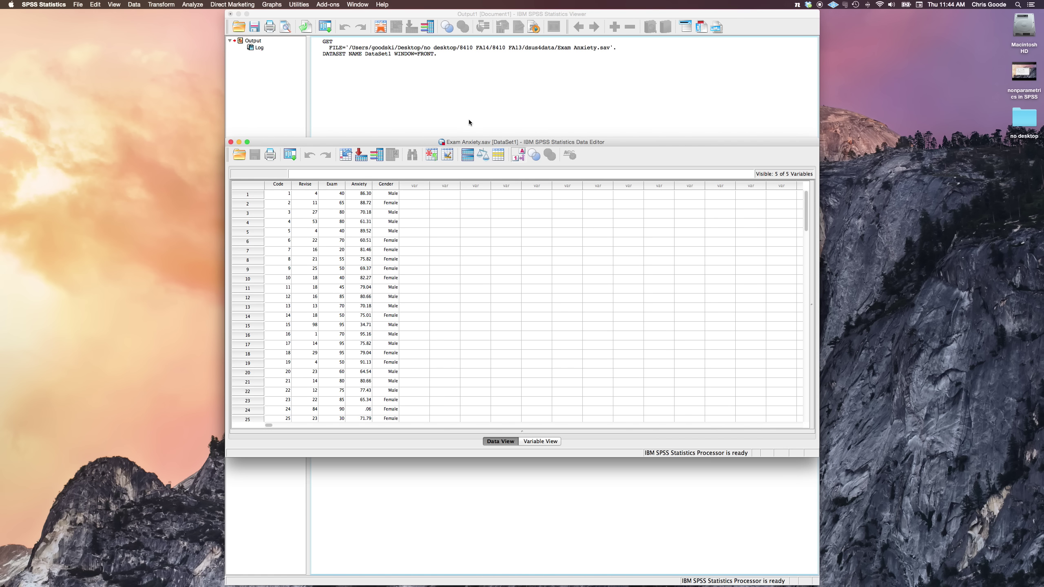
left_click_drag(477, 144, 434, 126)
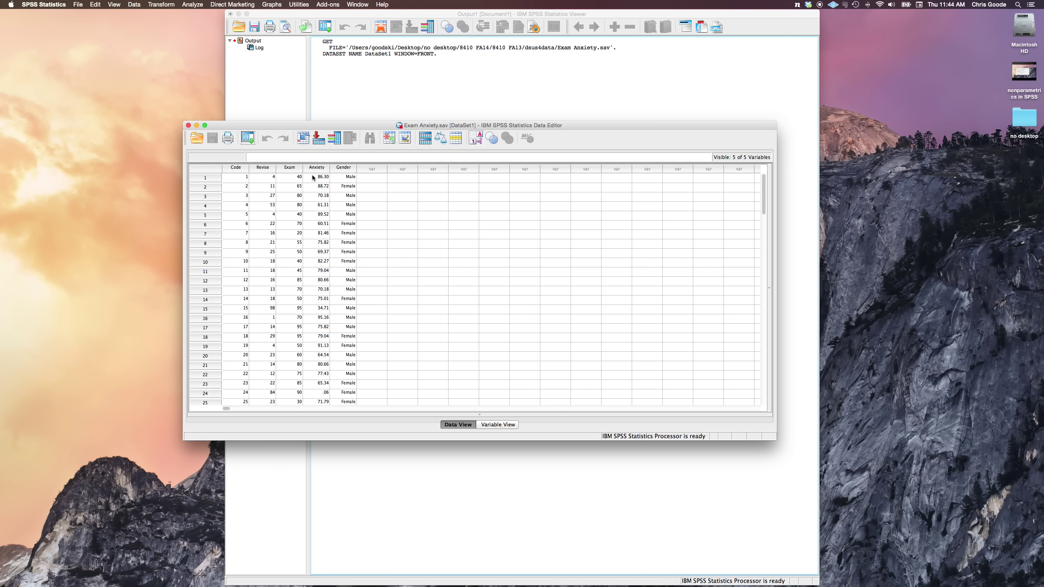
Review the Revise, Exam and Anxiety columns of the dataset
left_click(265, 168)
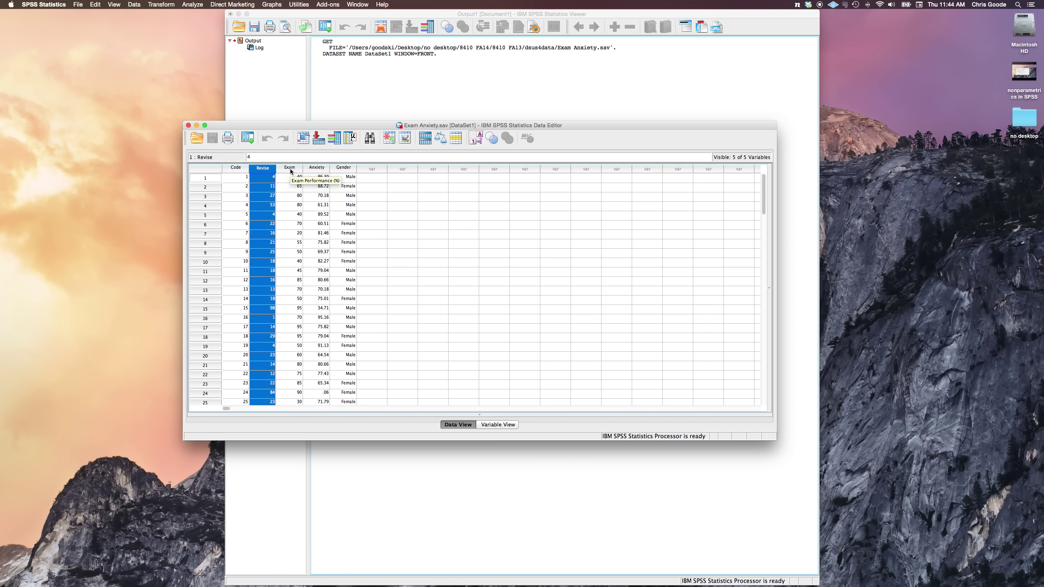
left_click(290, 170)
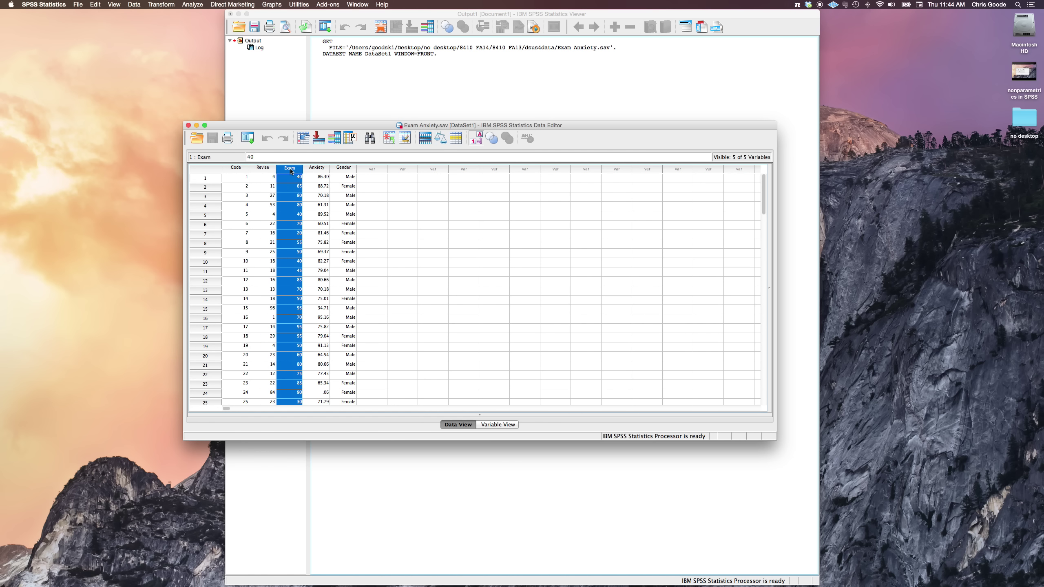
left_click(318, 169)
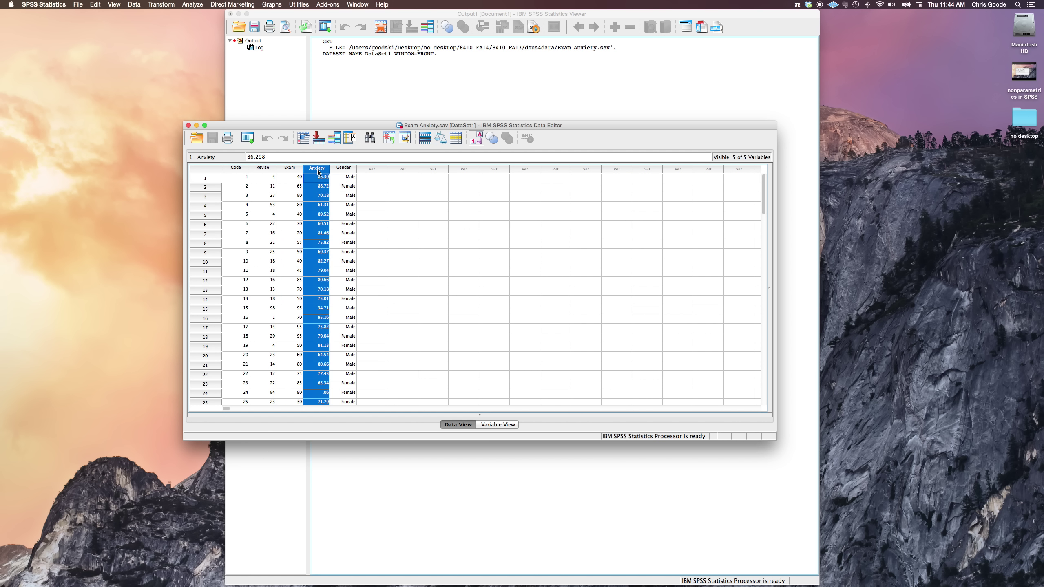
Set up a bivariate correlation with Time Spent Revising, Exam Performance (%) and Exam Anxiety as the variables
left_click(193, 4)
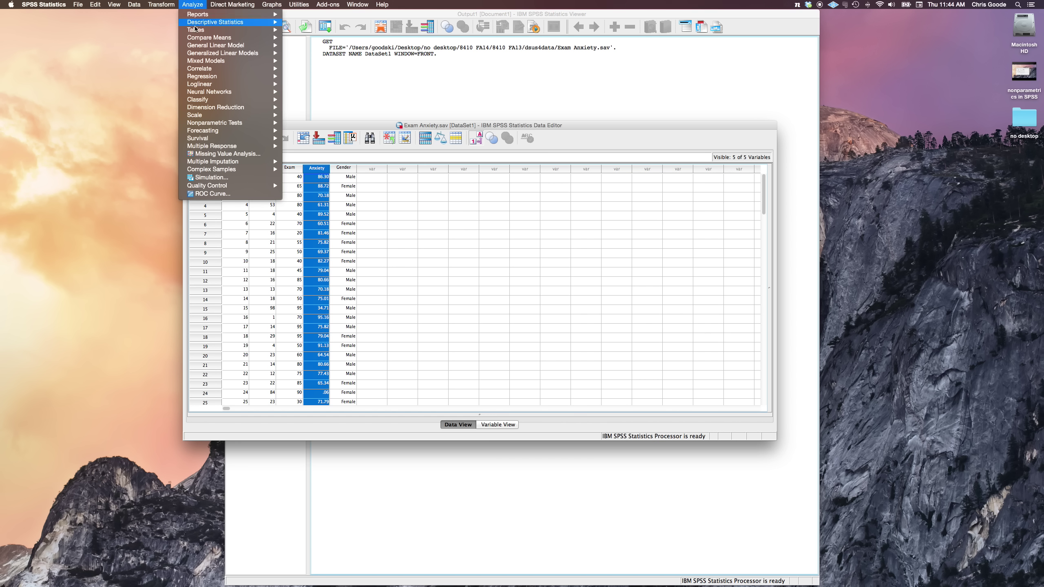
mouse_move(210, 72)
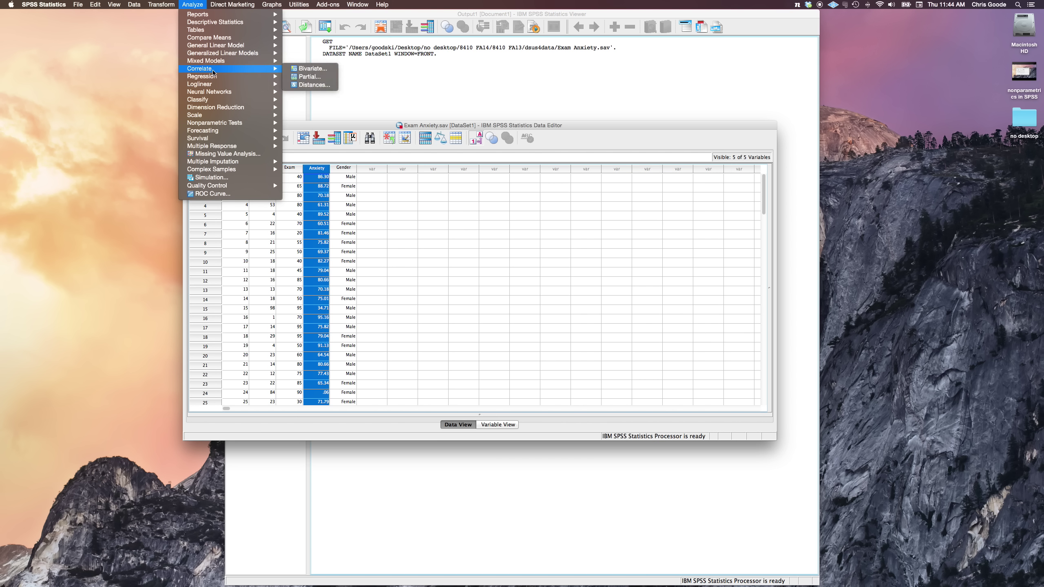
left_click(309, 69)
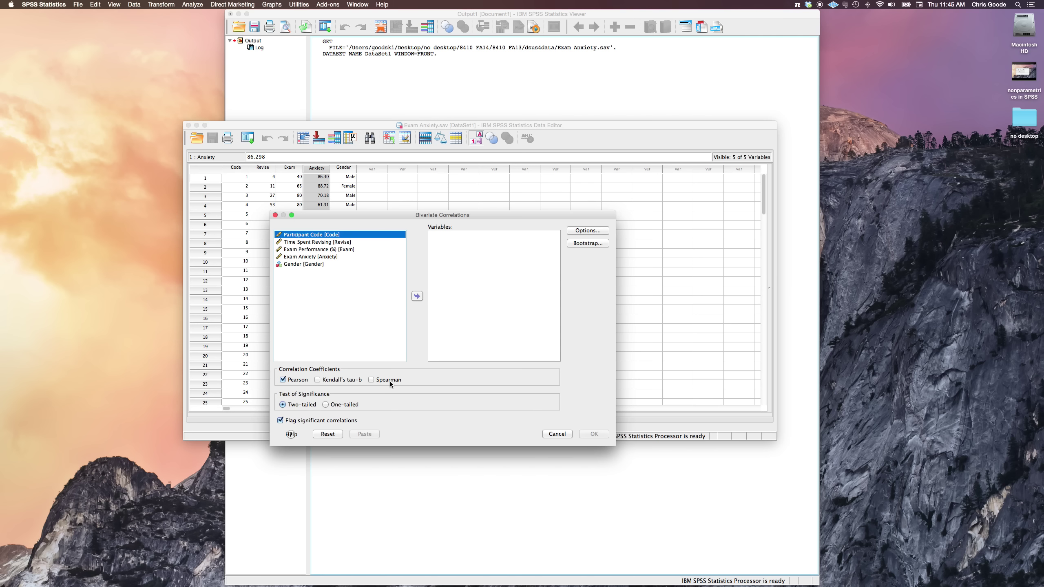
left_click(329, 242)
left_click(305, 257, "shift")
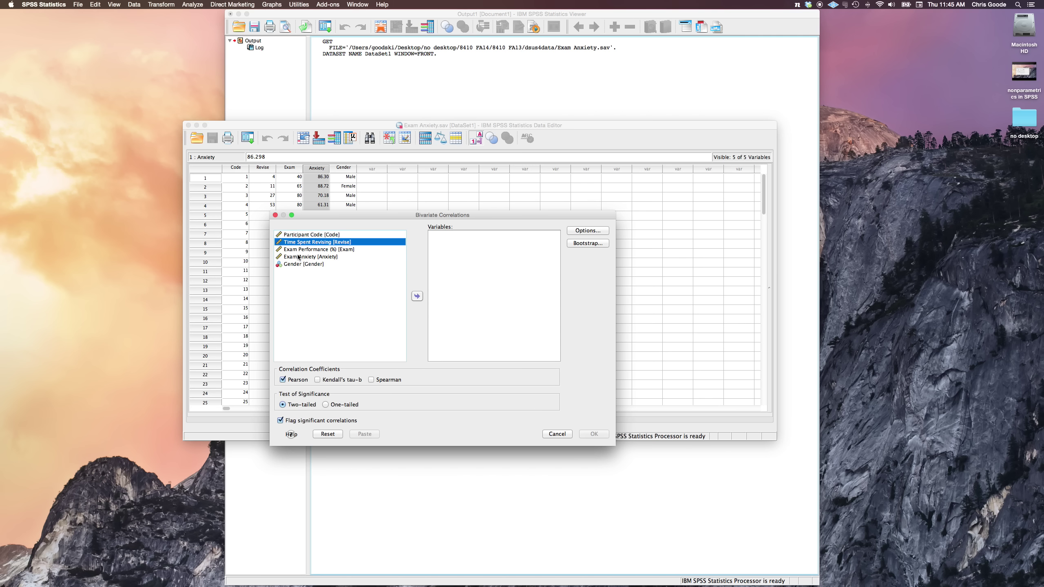
left_click(309, 257, "shift")
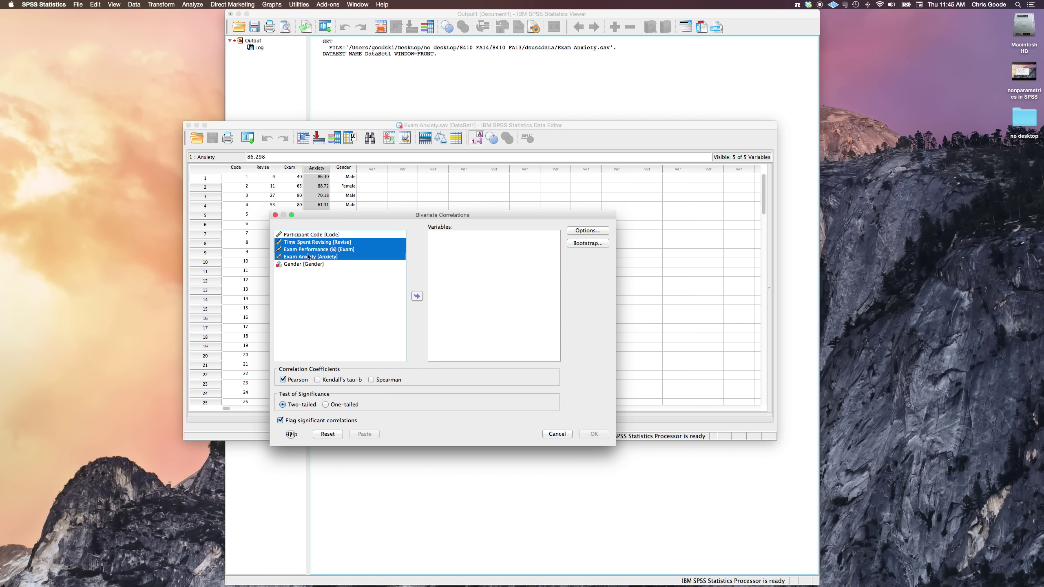
left_click(419, 296)
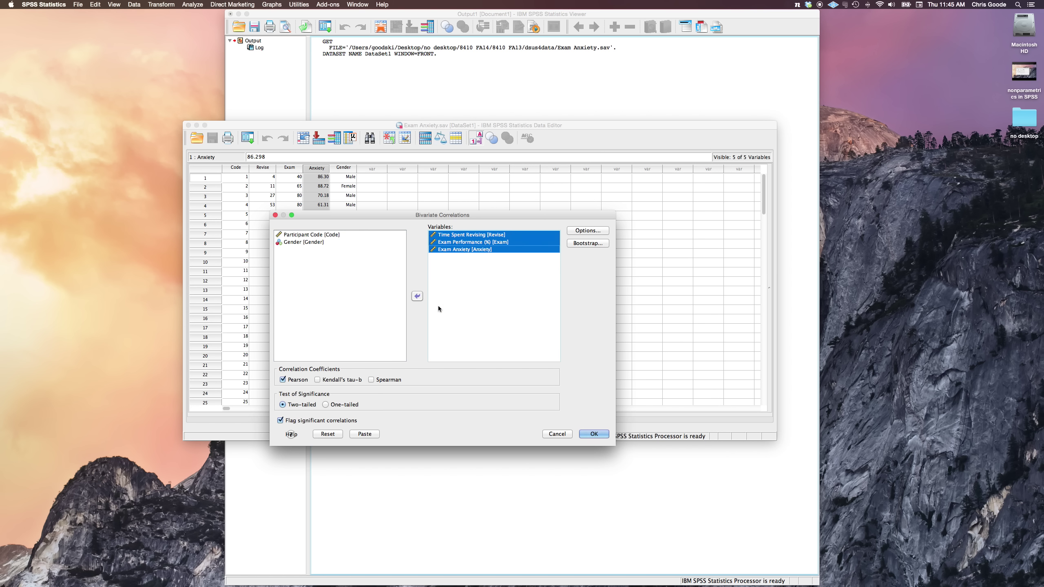
Enable bootstrapping with 1000 samples and bias corrected accelerated (BCa) confidence intervals, and run the two-tailed Pearson correlation
left_click(587, 243)
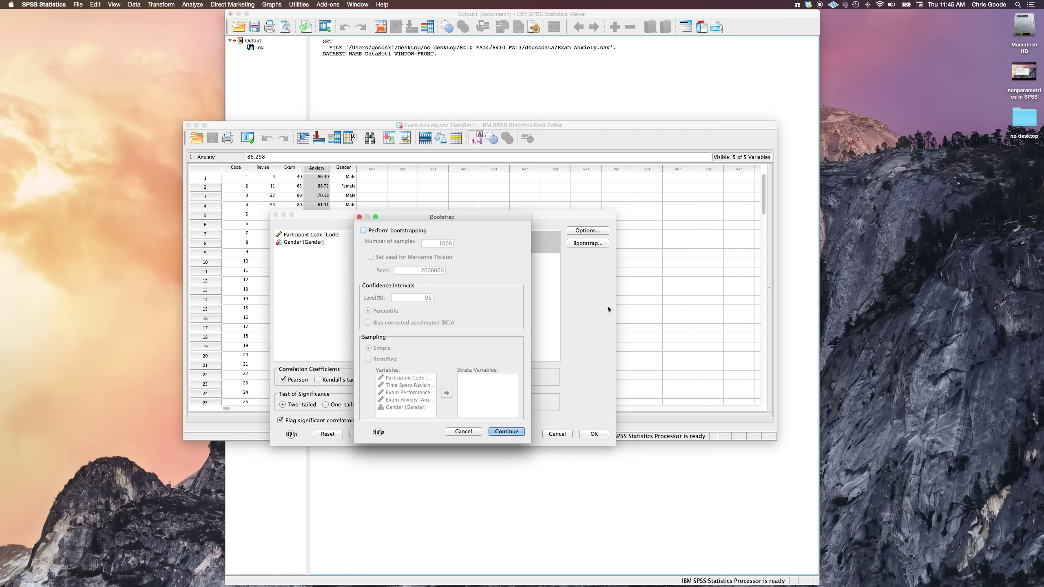
left_click_drag(479, 217, 513, 148)
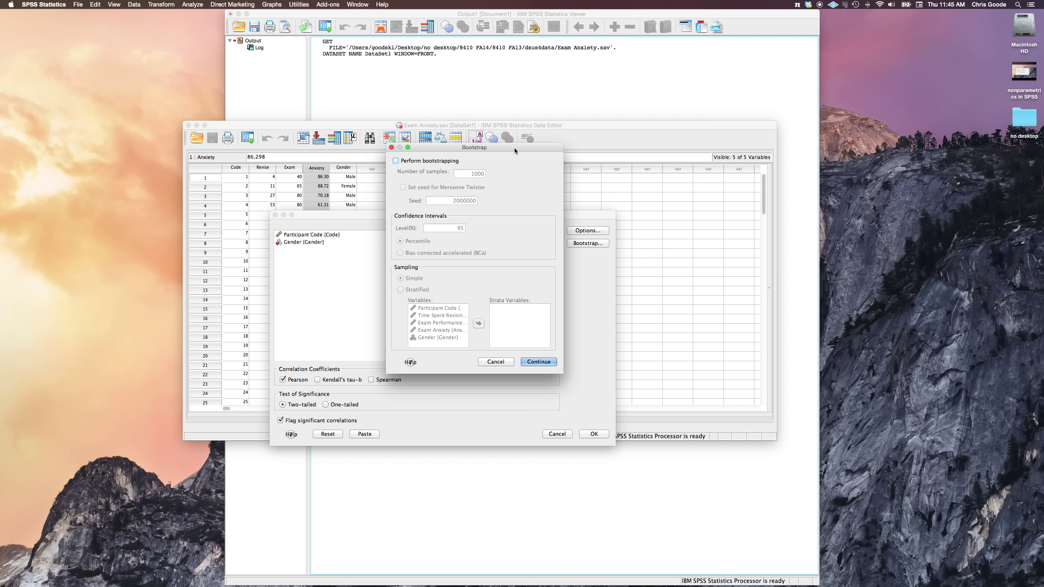
left_click(395, 160)
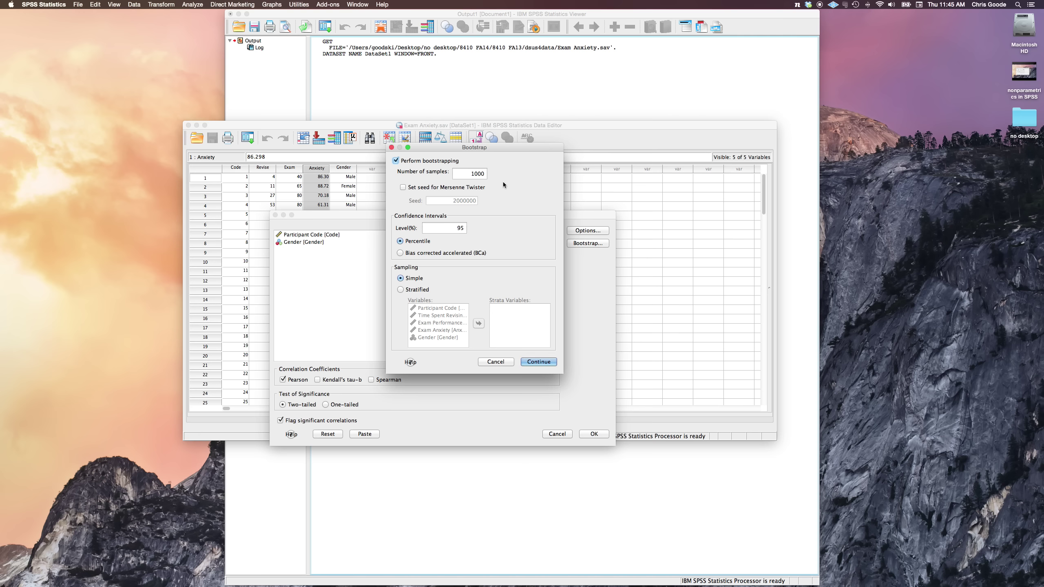
double_click(475, 173)
left_click(471, 175)
left_click(401, 253)
left_click(539, 361)
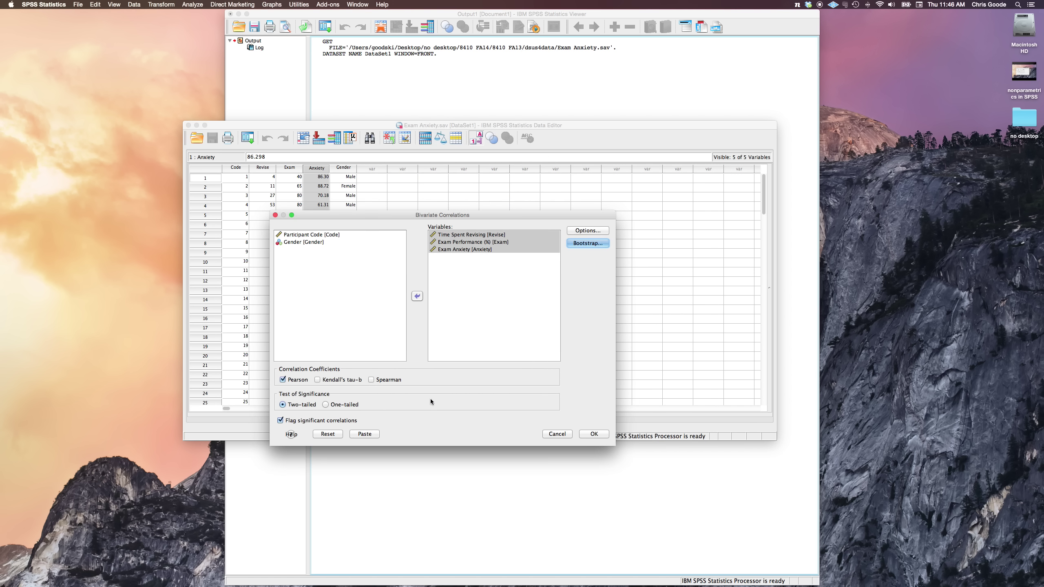
left_click(594, 434)
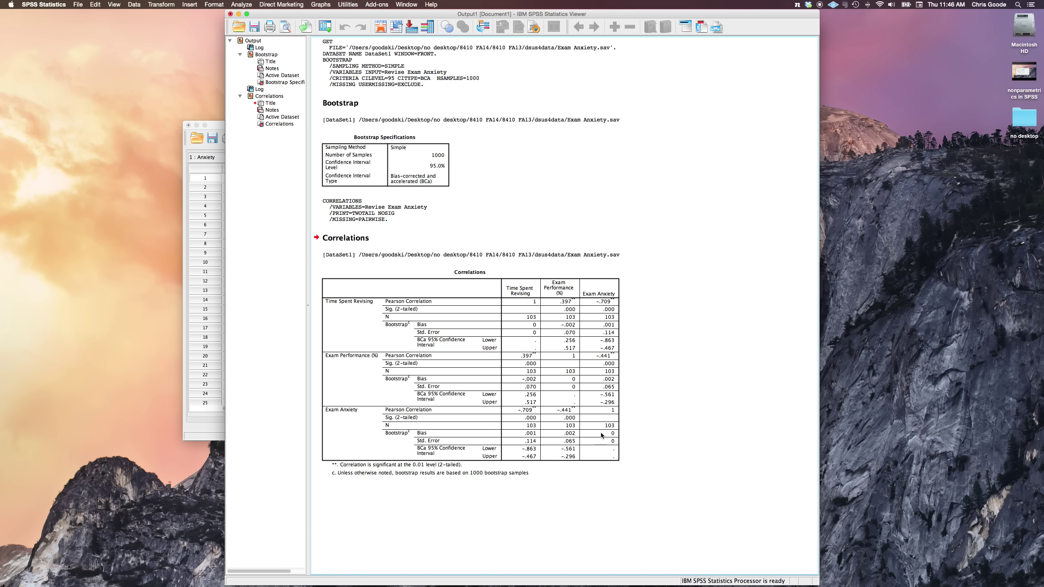
Activate the Correlations output table and examine Time Spent Revising's correlations with Exam Performance and Exam Anxiety, including significance and sample size
left_click(515, 333)
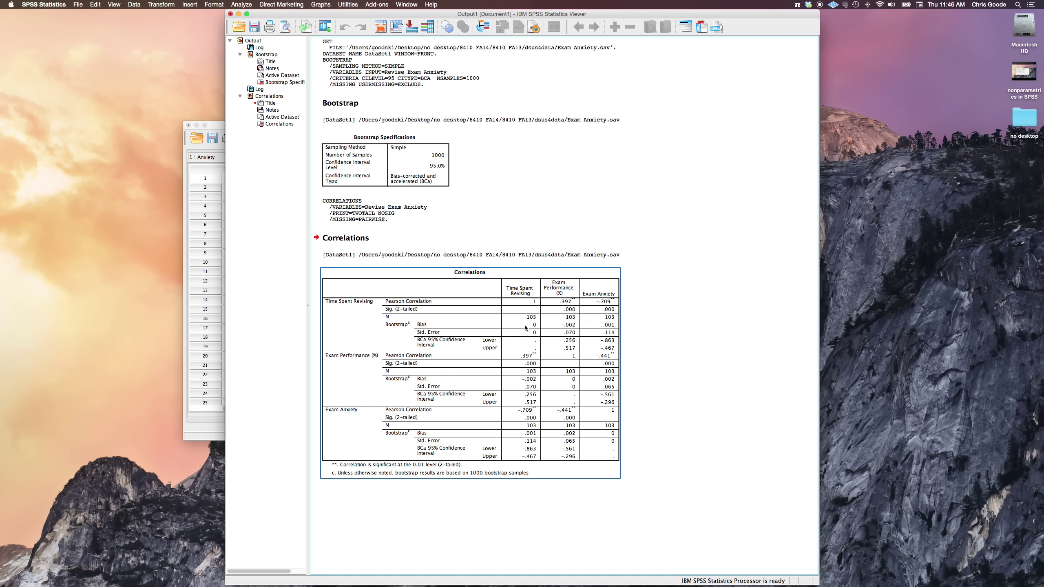
double_click(515, 333)
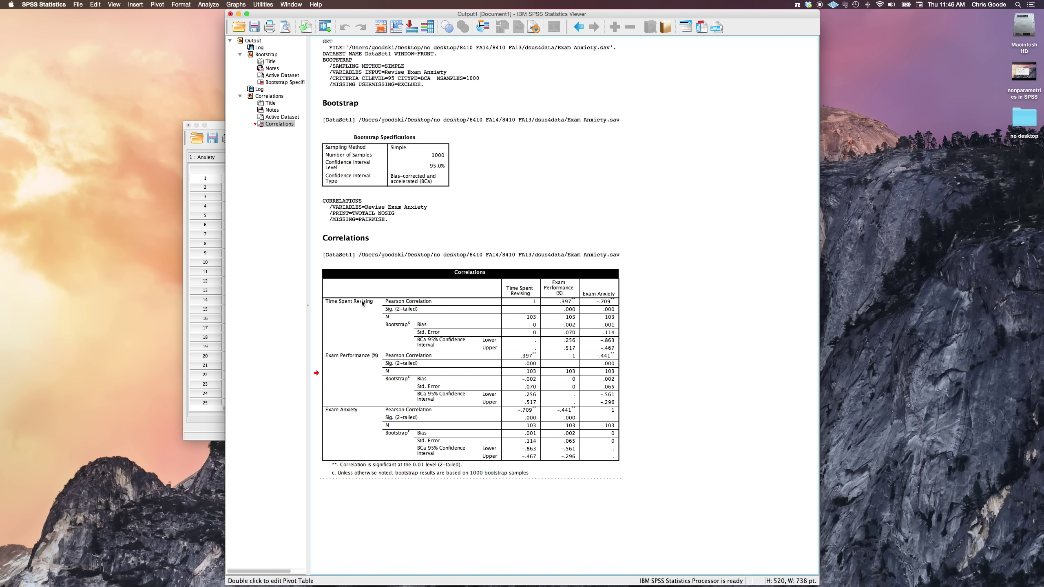
left_click(535, 304)
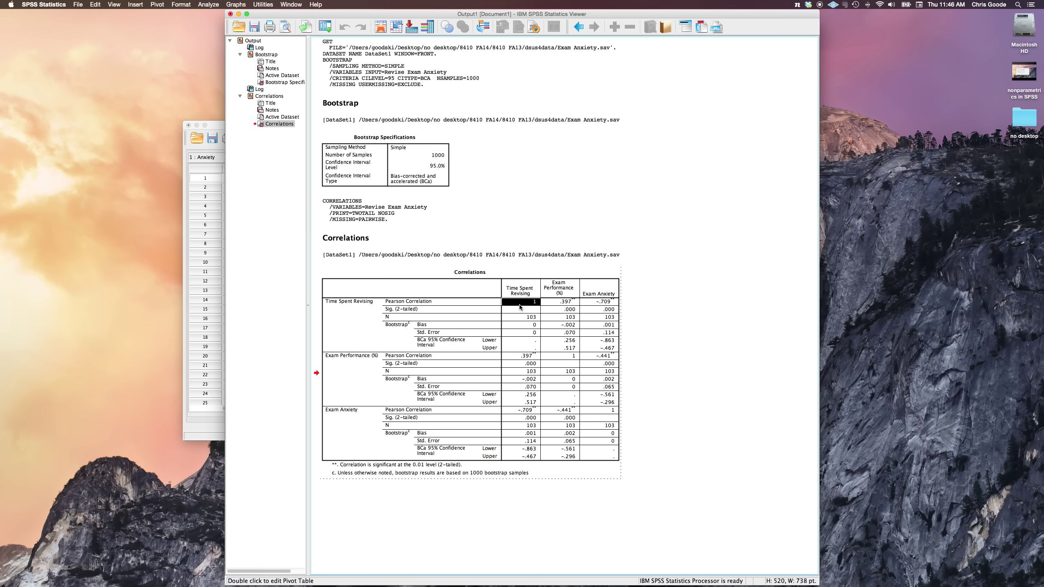
mouse_move(549, 305)
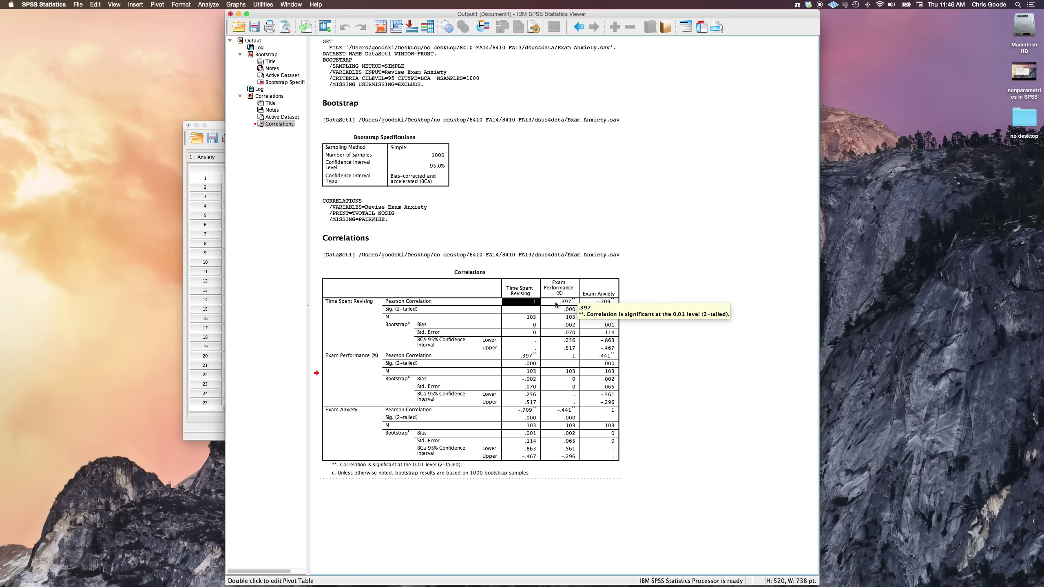
left_click(556, 304)
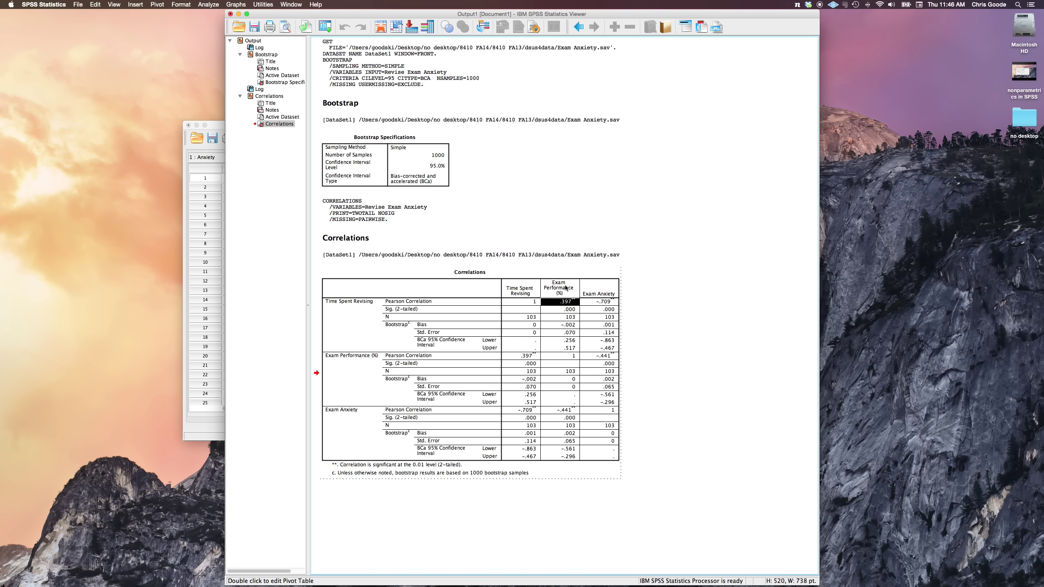
mouse_move(574, 304)
left_click(574, 311)
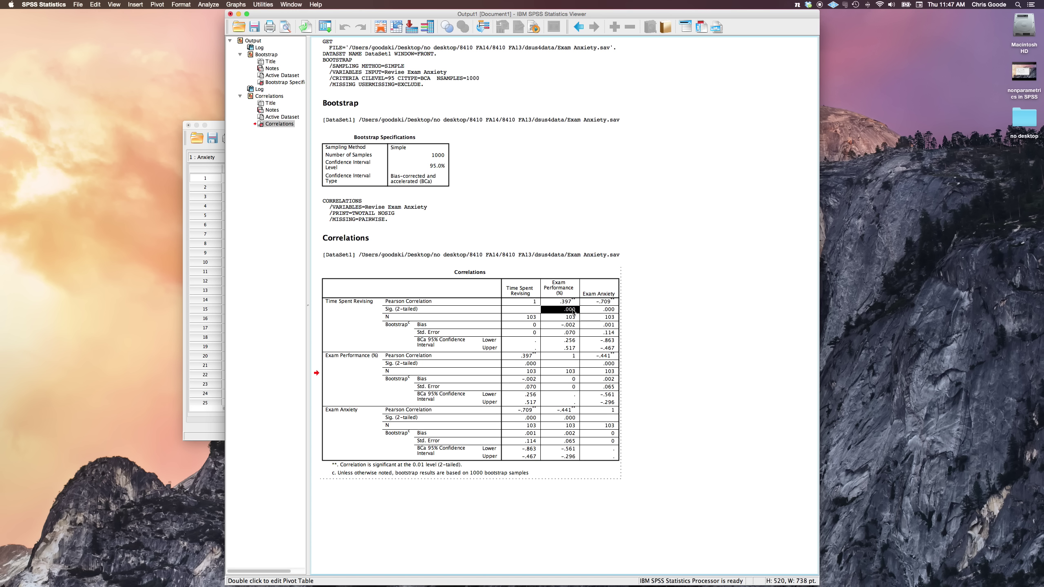
mouse_move(563, 311)
left_click(564, 318)
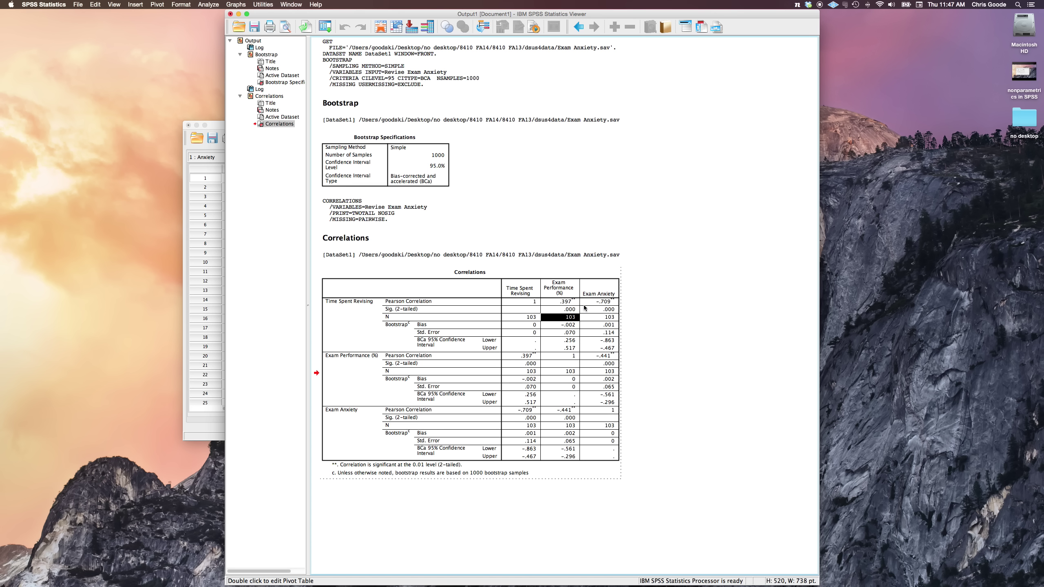
left_click(385, 311)
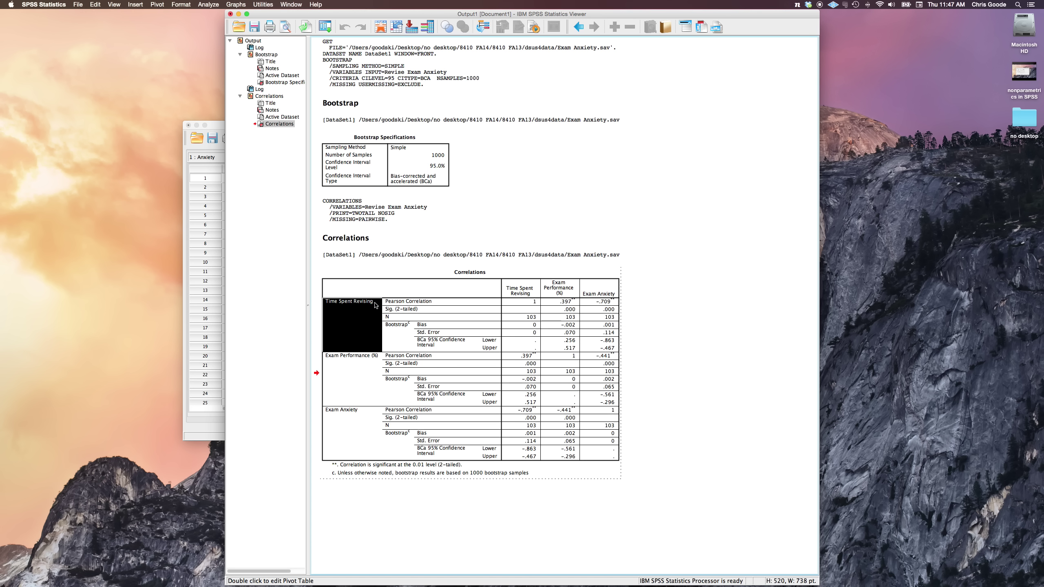
left_click(601, 303)
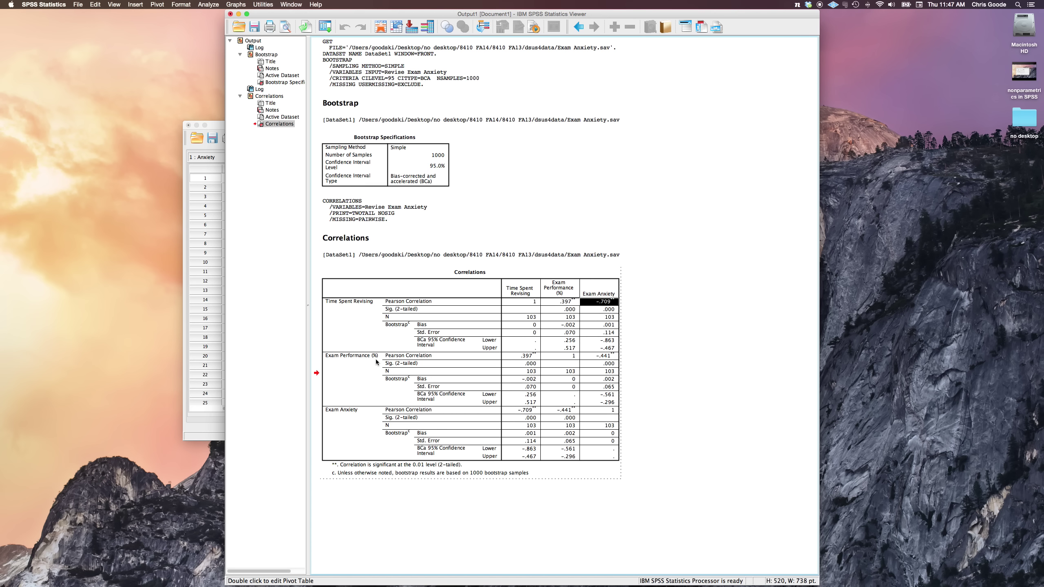
Examine Exam Performance's correlations with Time Spent Revising and Exam Anxiety, comparing the mirrored Time Spent Revising coefficient and checking its significance
left_click(365, 357)
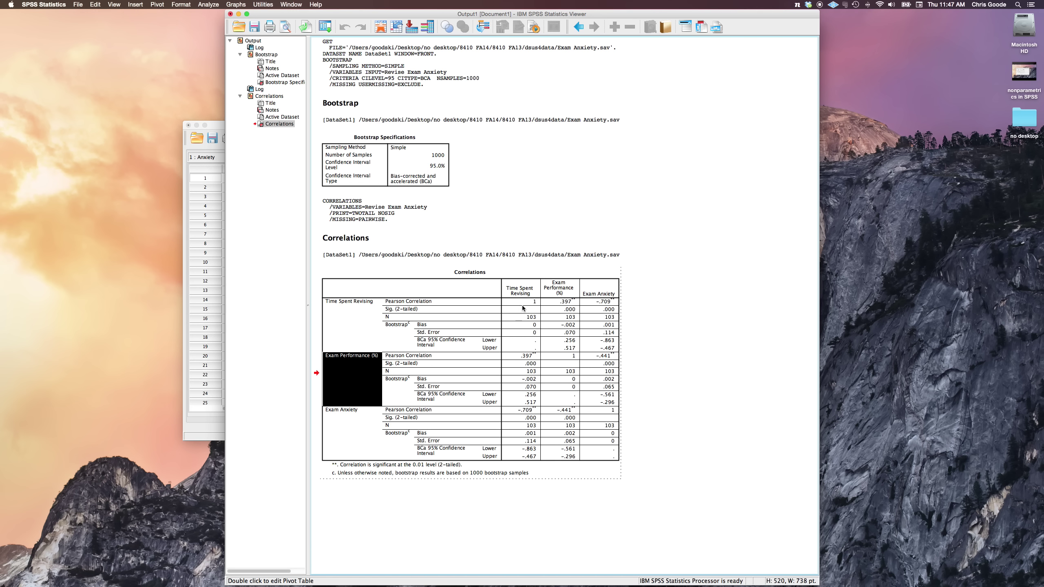
left_click(522, 289)
left_click(516, 359)
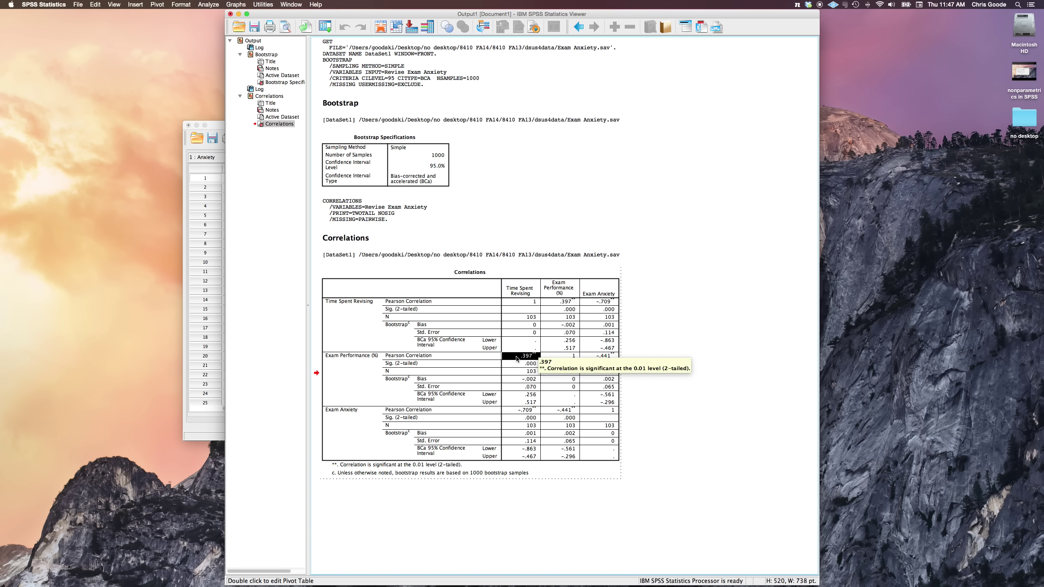
left_click(368, 303)
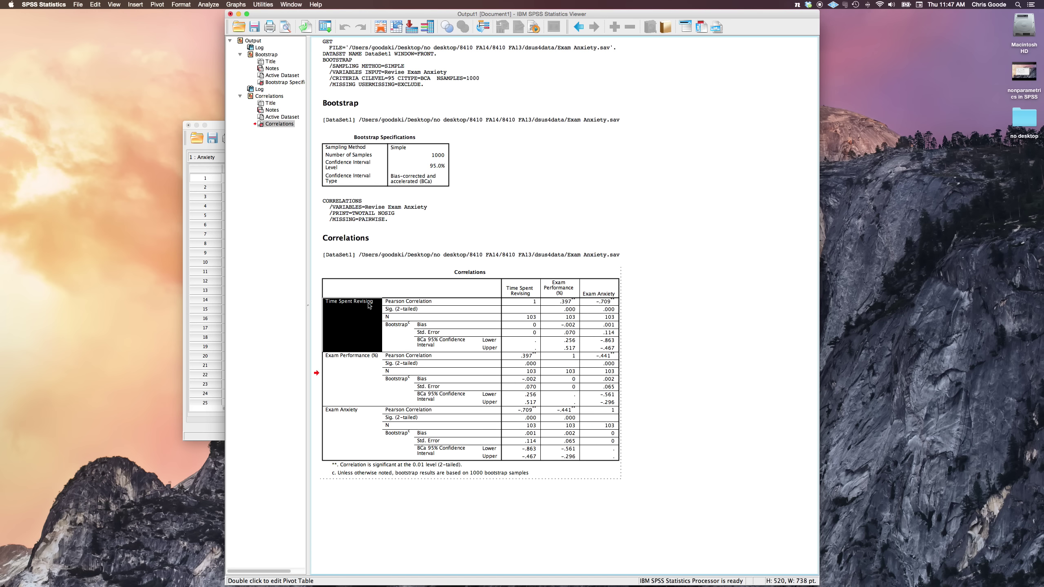
left_click(569, 302)
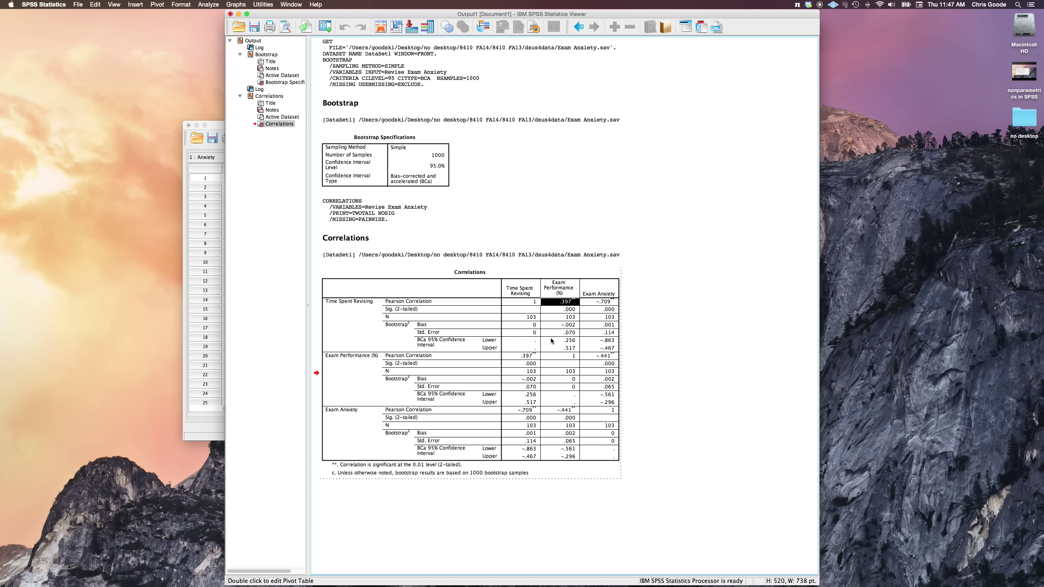
left_click(519, 357)
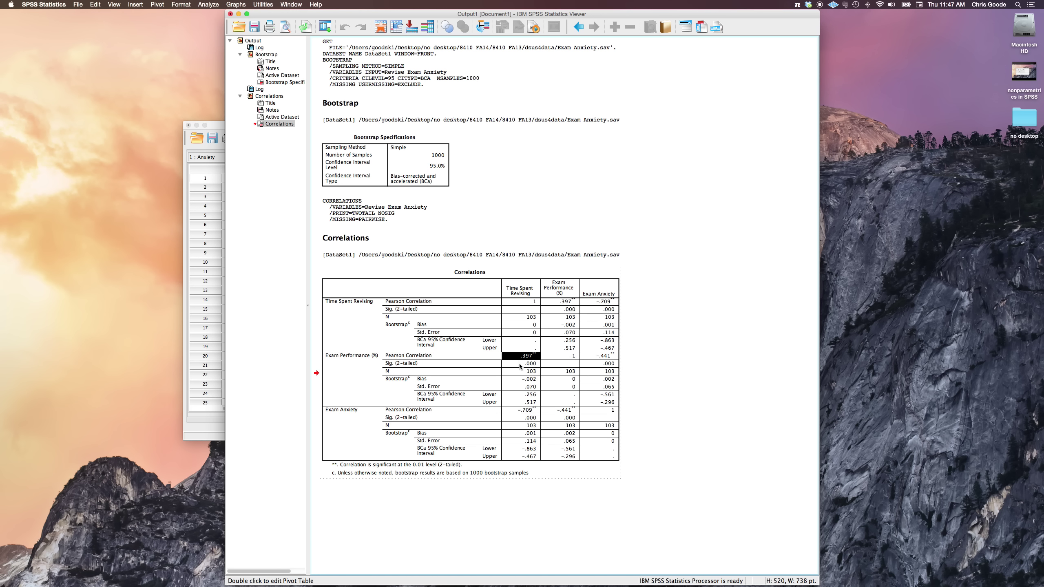
left_click(520, 365)
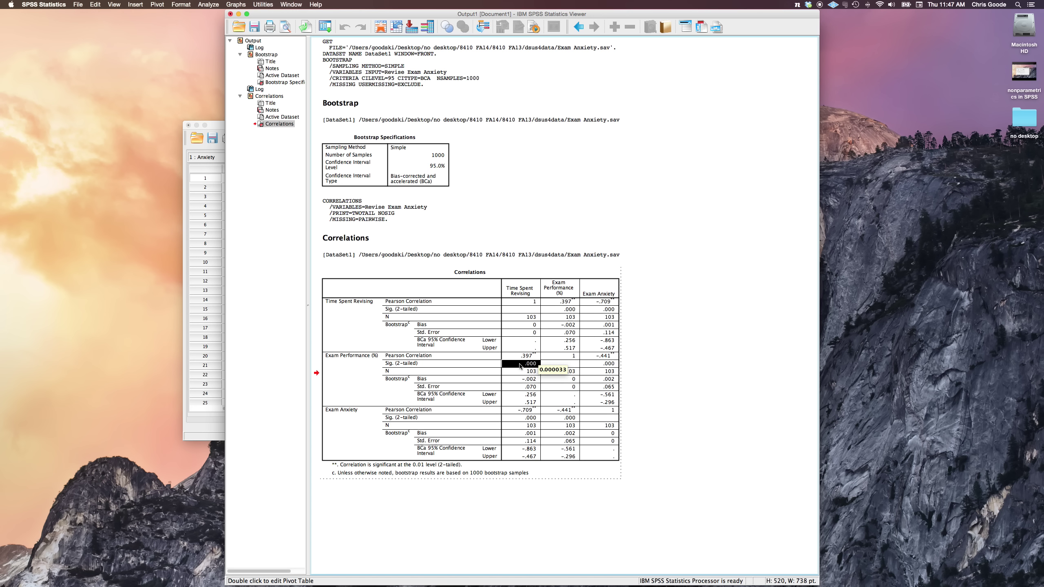
left_click(352, 379)
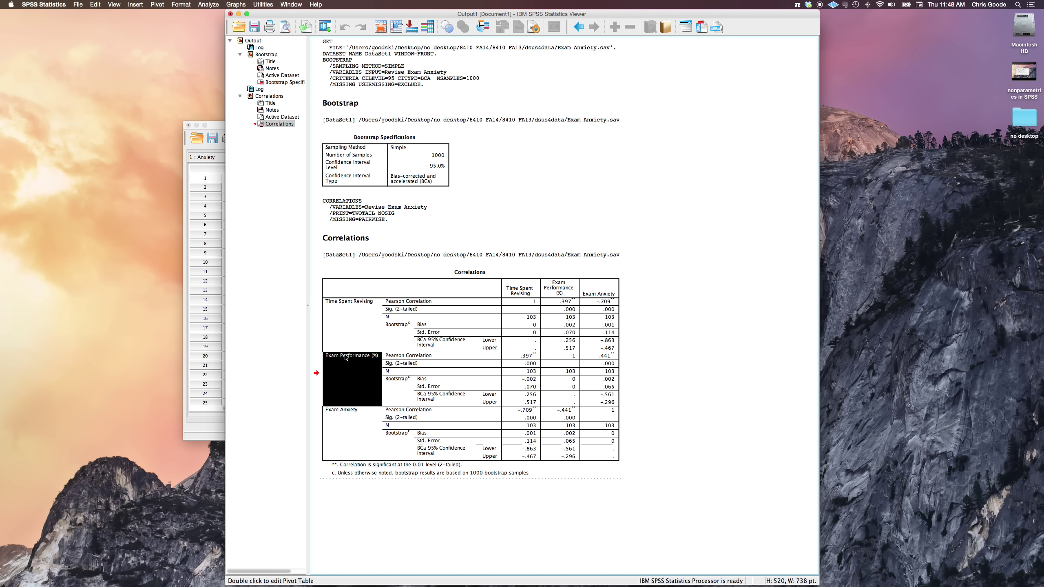
left_click(601, 356)
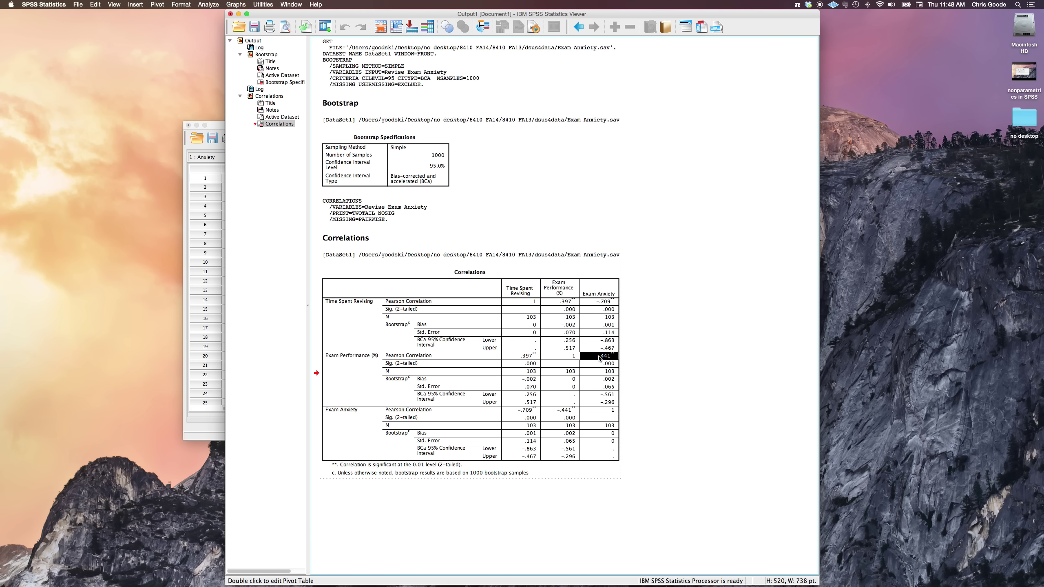
mouse_move(603, 357)
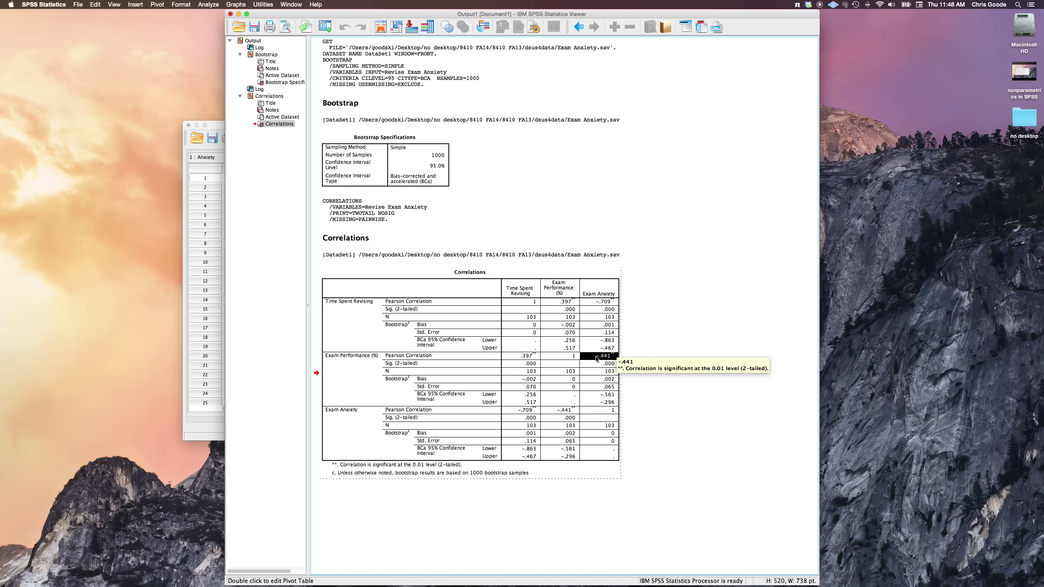
Check the significance of Exam Performance's correlation with Exam Anxiety, and compare the Exam Anxiety row's coefficients with their mirrored counterparts
left_click(596, 367)
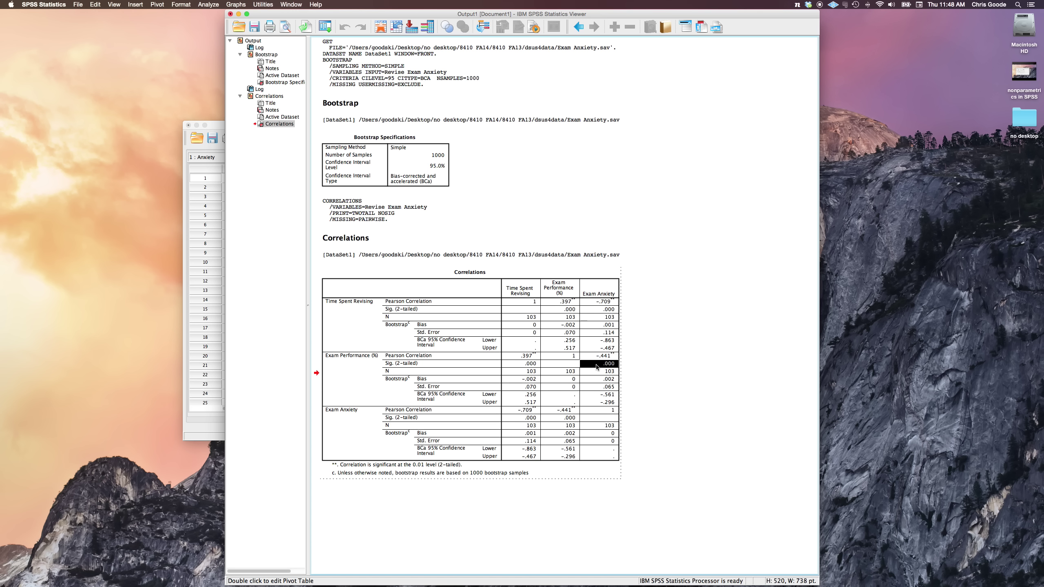
mouse_move(604, 366)
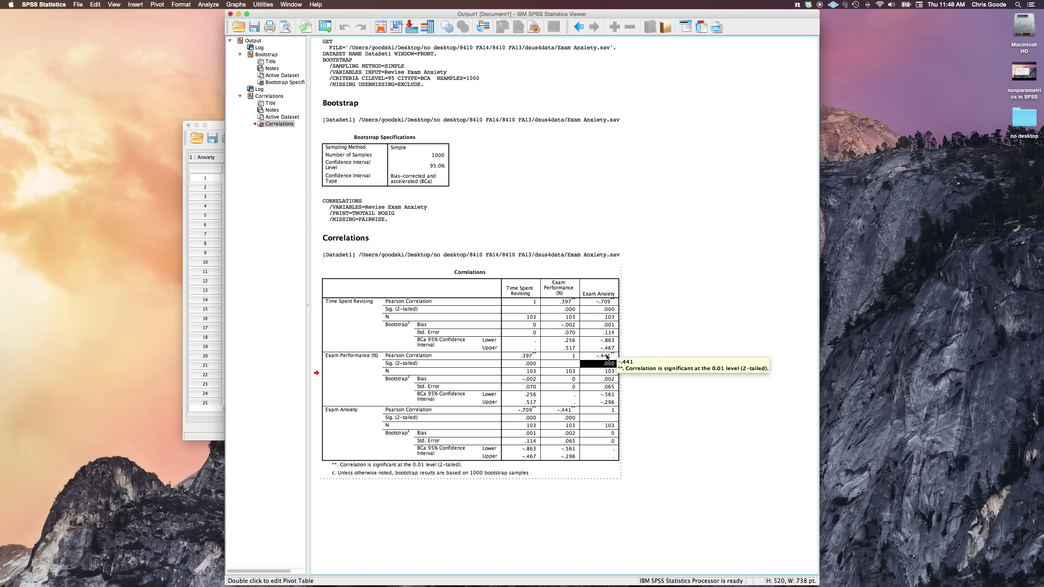
left_click(354, 413)
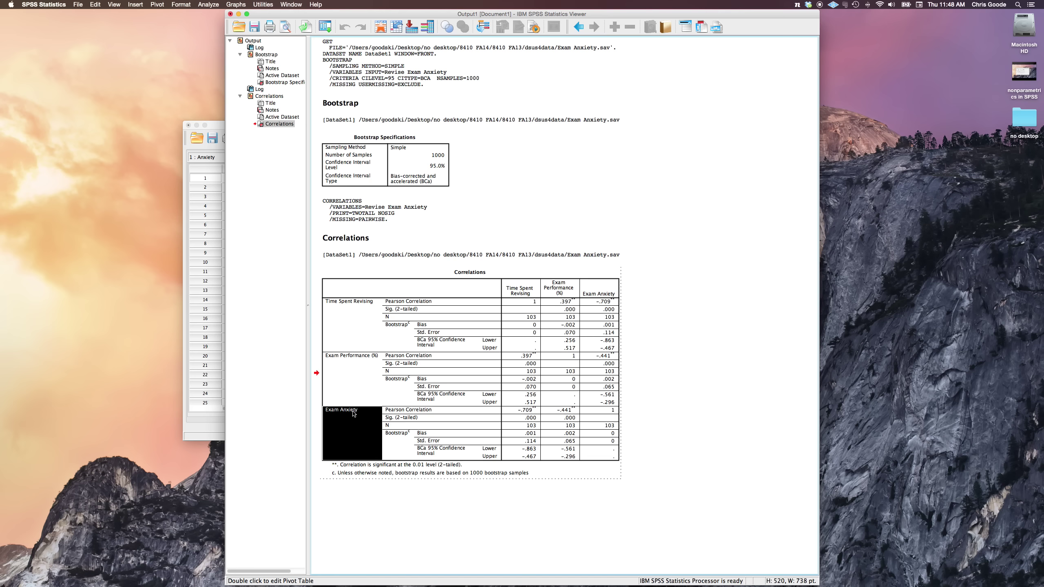
left_click(528, 410)
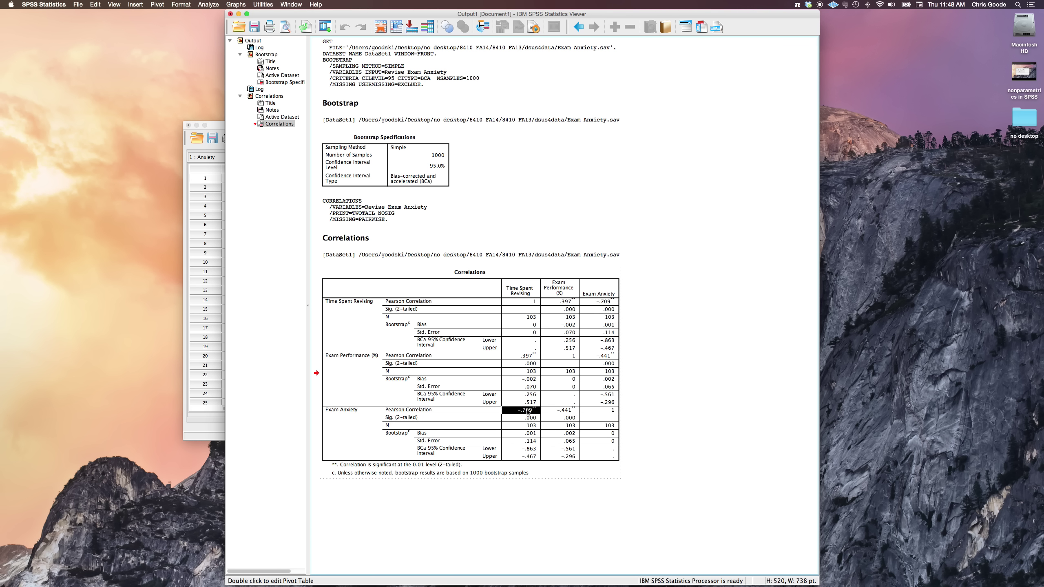
left_click(603, 304)
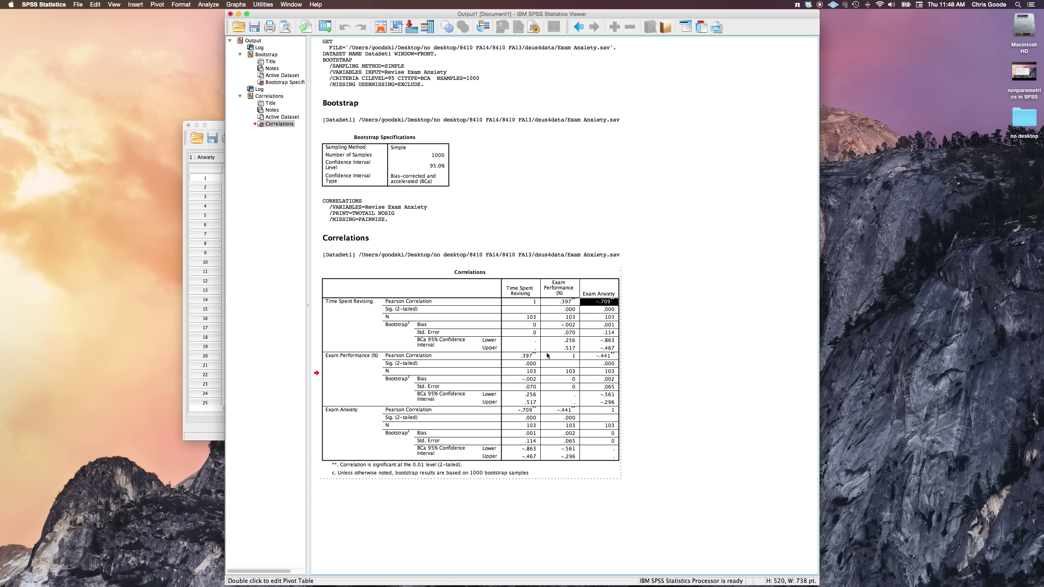
left_click(354, 419)
left_click(568, 410)
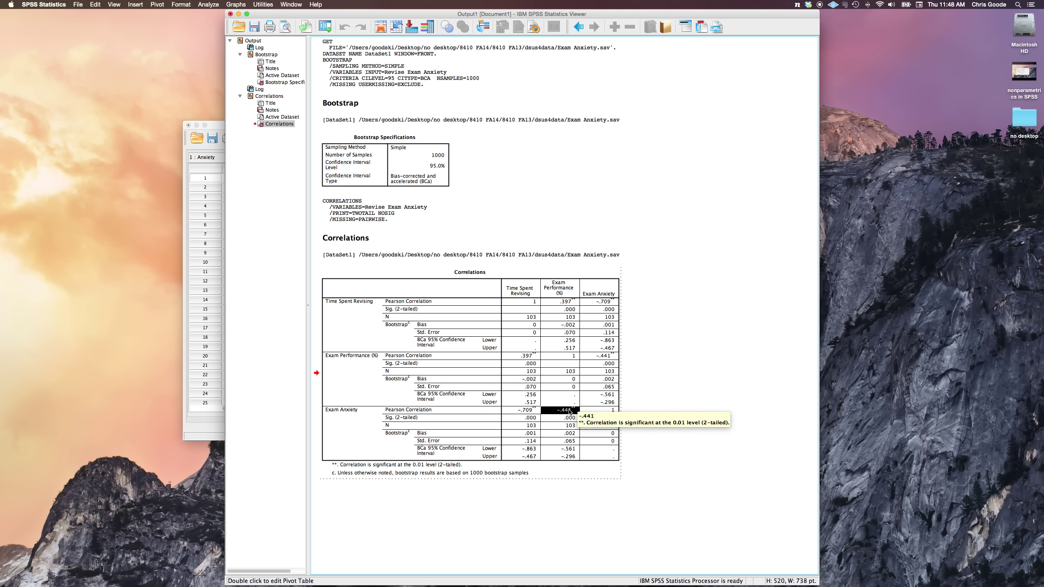
left_click(597, 356)
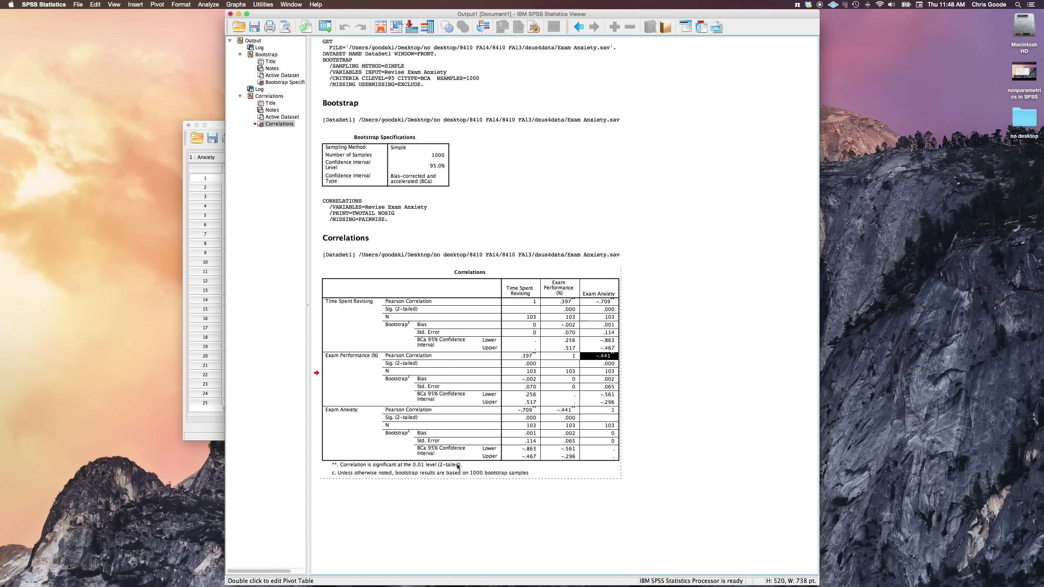
left_click(590, 411)
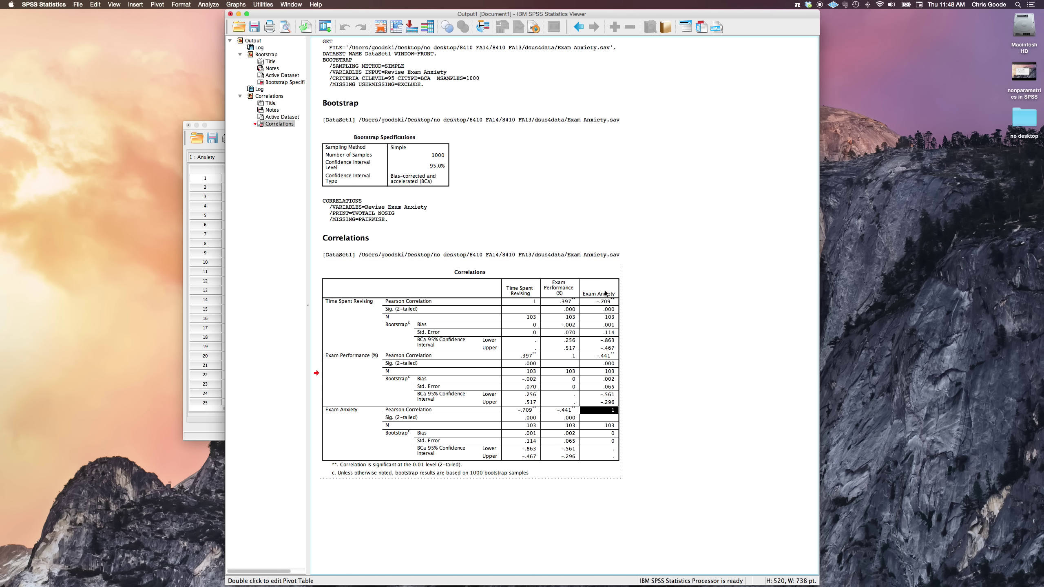
left_click(665, 305)
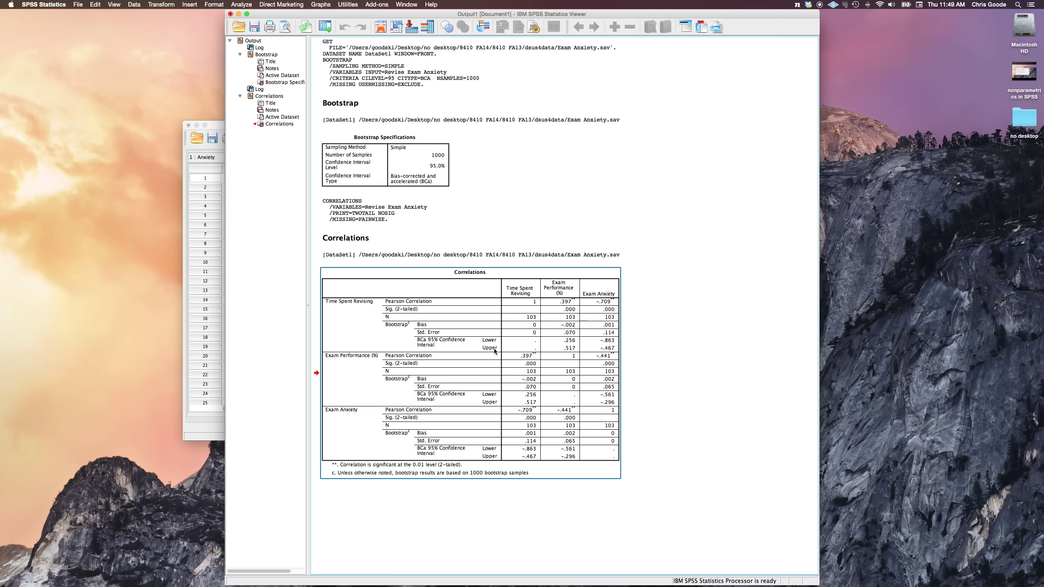
Reactivate the Correlations table and examine the BCa 95% confidence interval bounds for Time Spent Revising with Exam Performance
left_click(557, 343)
double_click(574, 348)
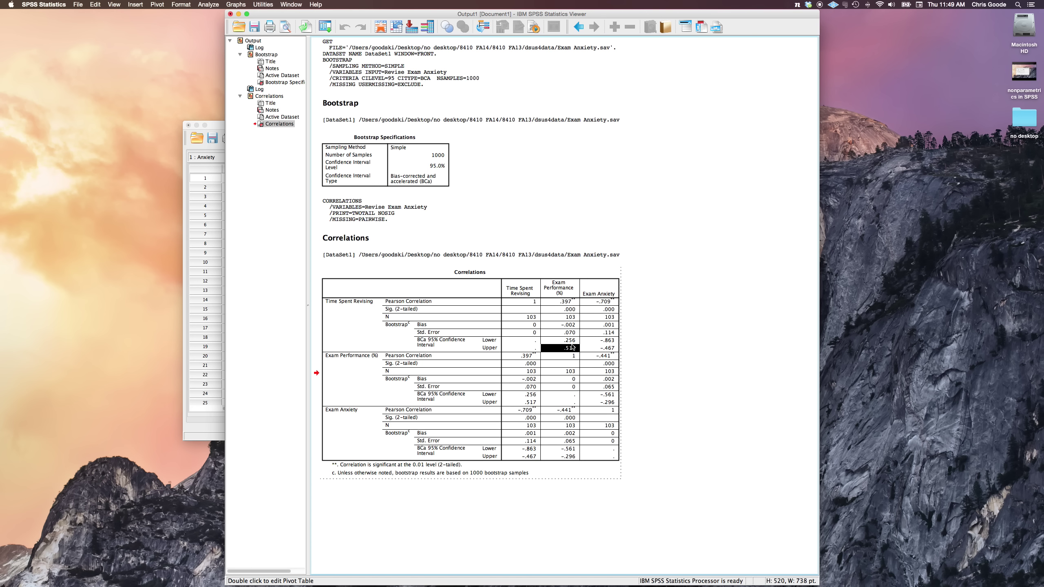
left_click(568, 303)
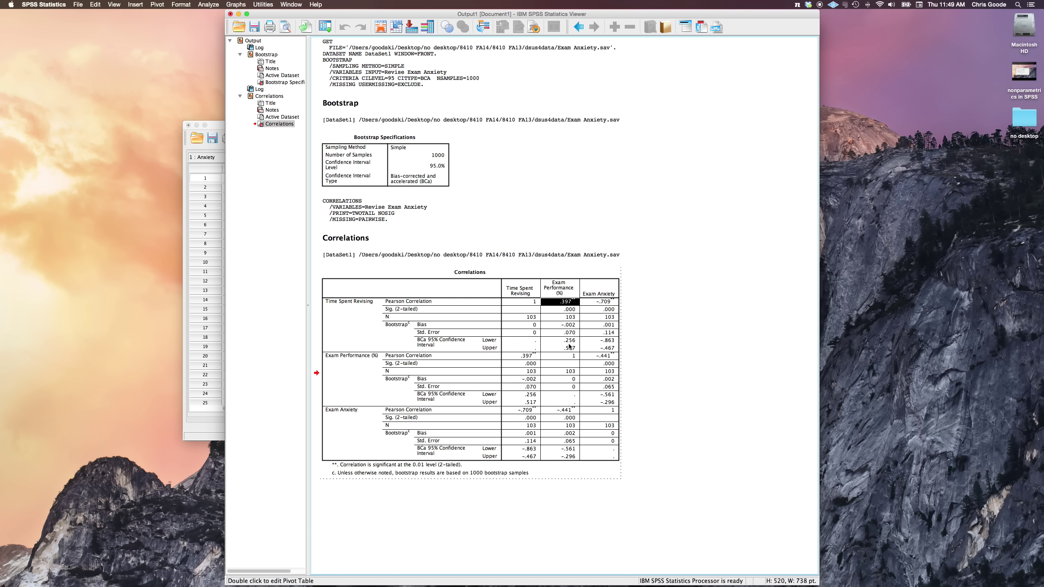
left_click(574, 341)
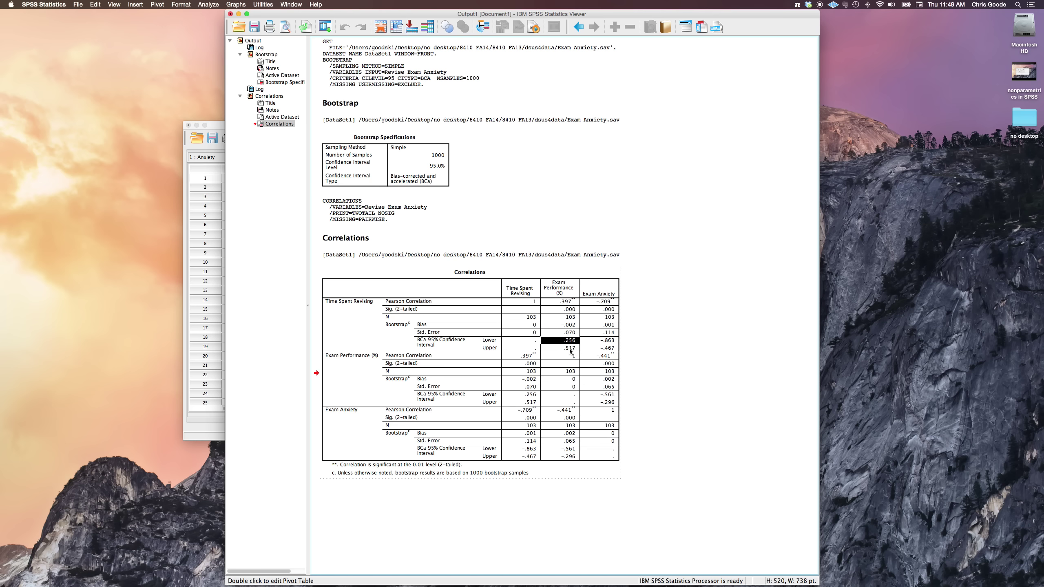
left_click(570, 349)
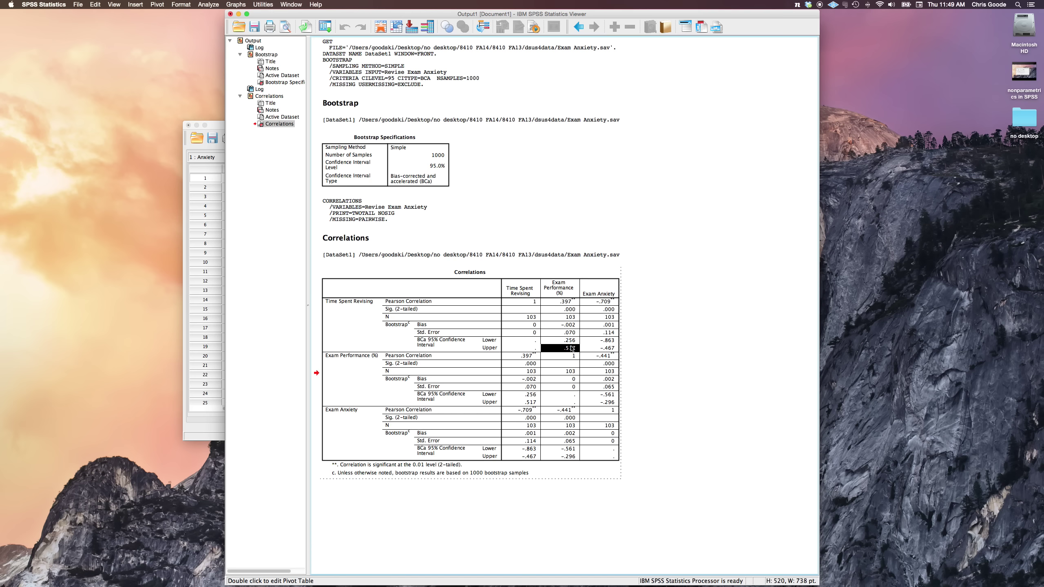
left_click(433, 348)
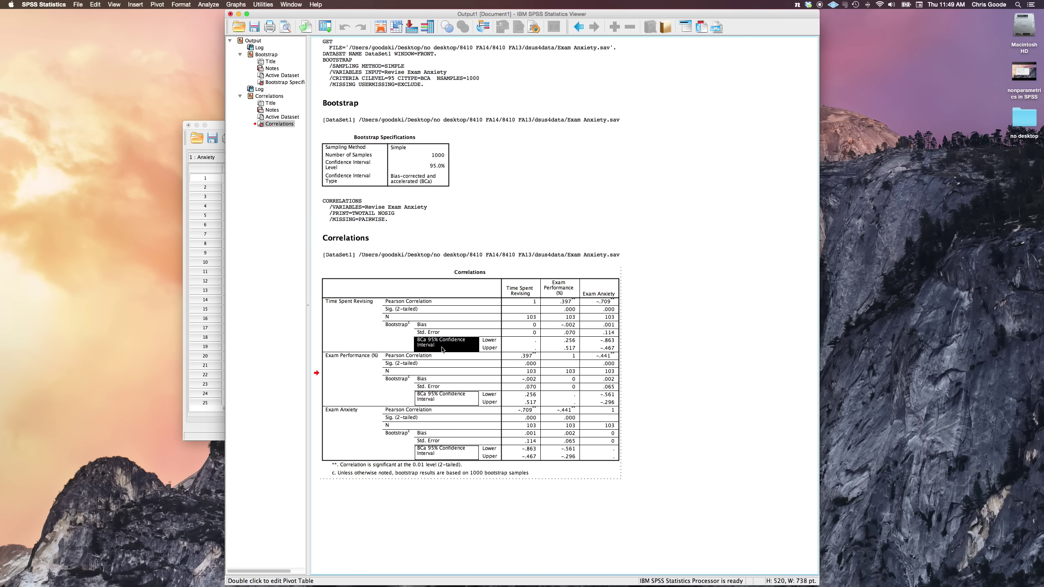
left_click(570, 341)
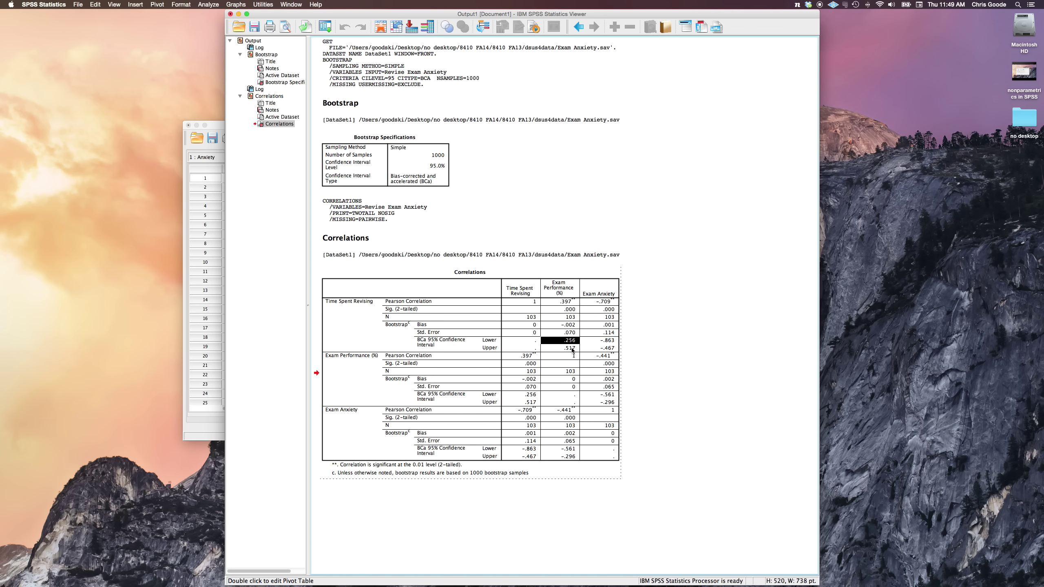
left_click(571, 348)
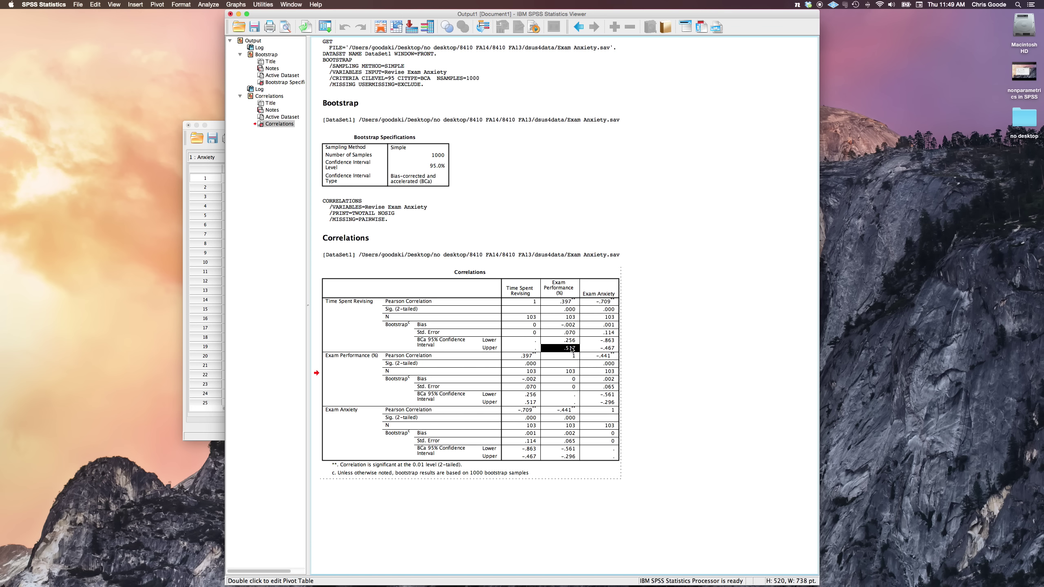
left_click(571, 342)
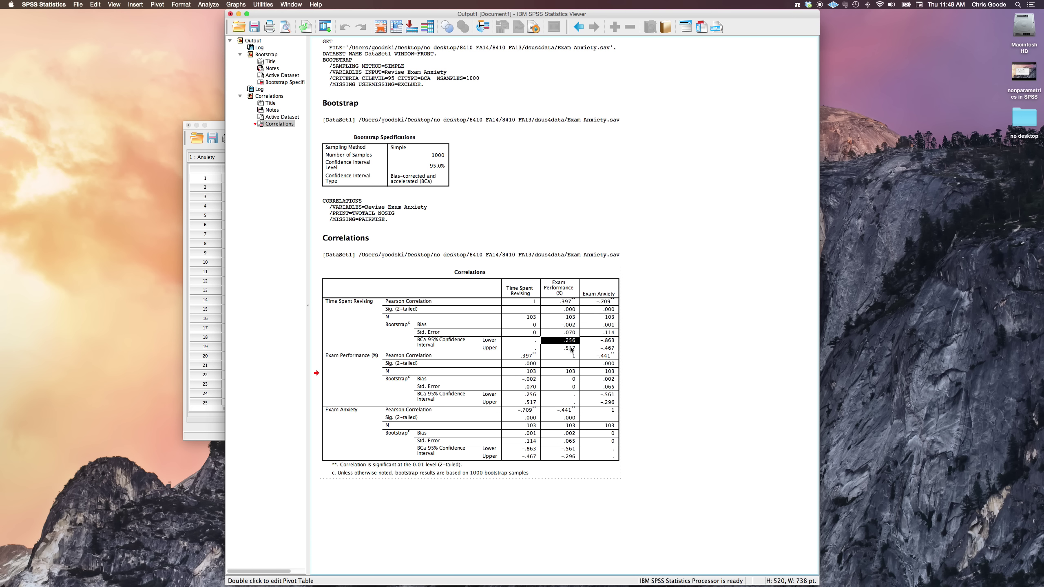
Compare the Time Spent Revising and Exam Performance coefficient with its lower and upper confidence bounds, checking whether the interval crosses zero
left_click(565, 302)
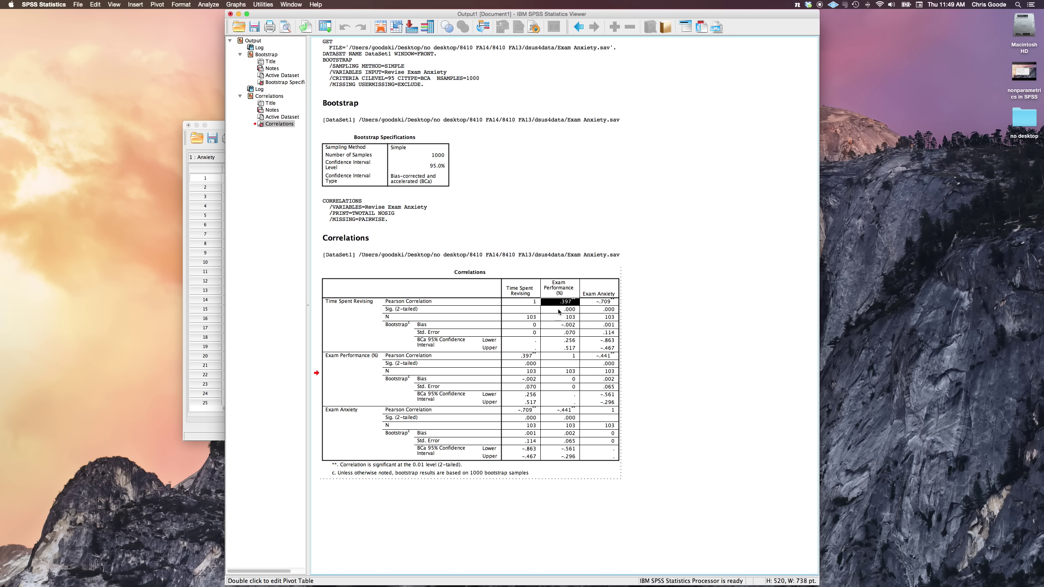
mouse_move(565, 304)
left_click(571, 342)
left_click(571, 348)
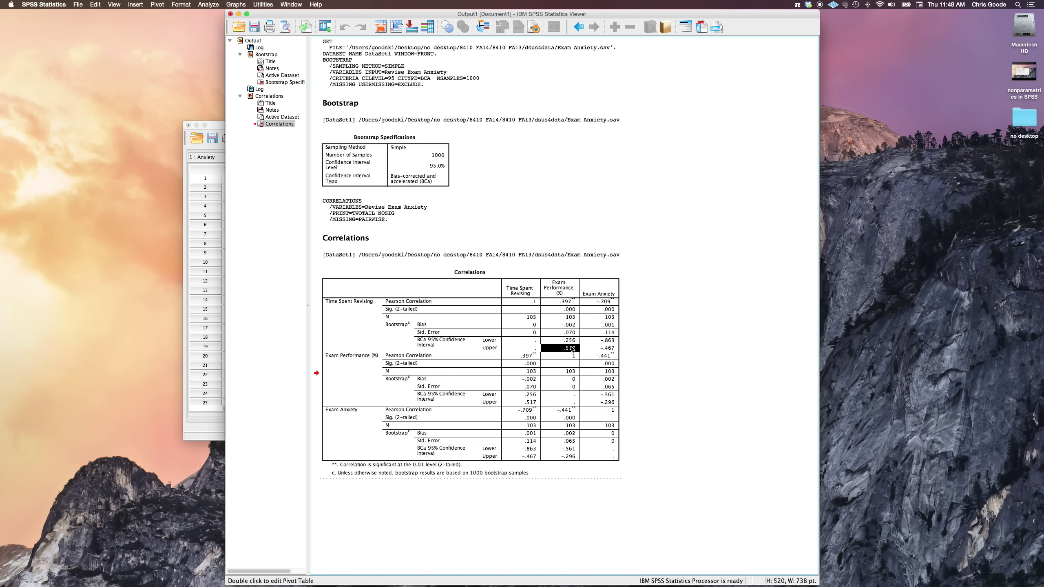
left_click(571, 342)
left_click(571, 348)
left_click(572, 342)
left_click(571, 348)
left_click(575, 302)
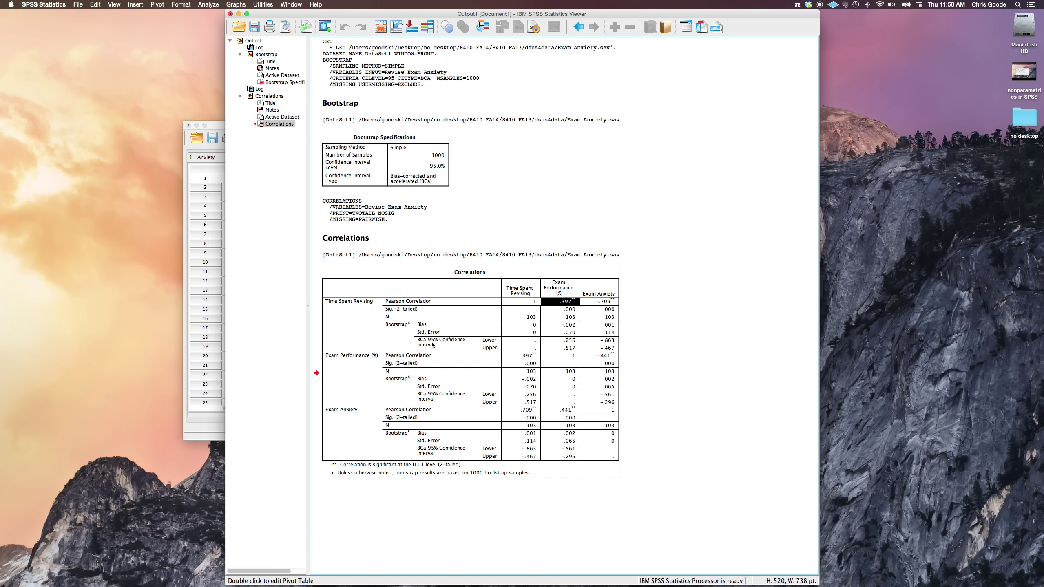
Examine Time Spent Revising's correlation with Exam Anxiety against its lower and upper BCa 95% confidence interval bounds
left_click(596, 342)
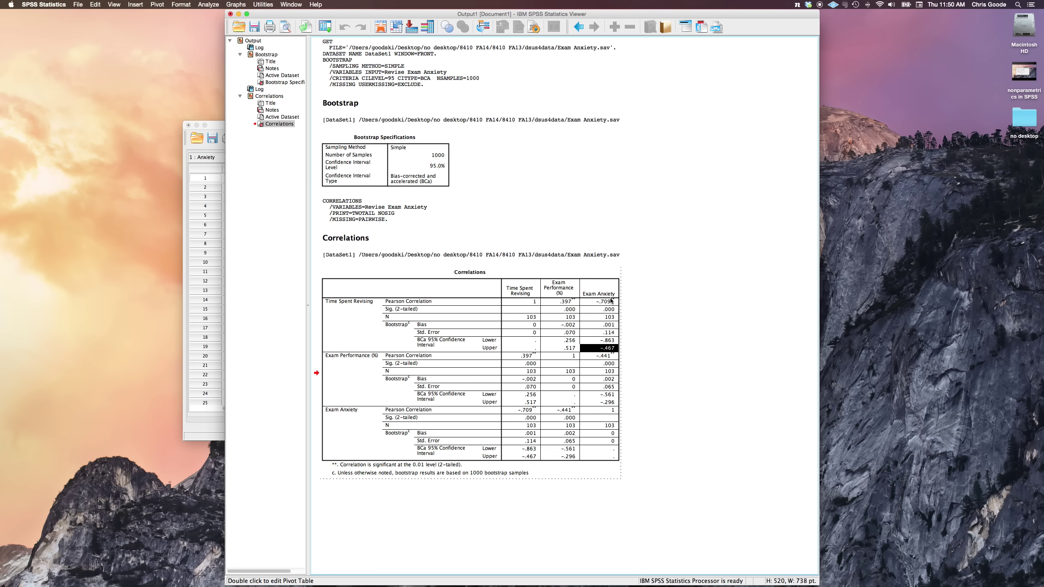
left_click(612, 301)
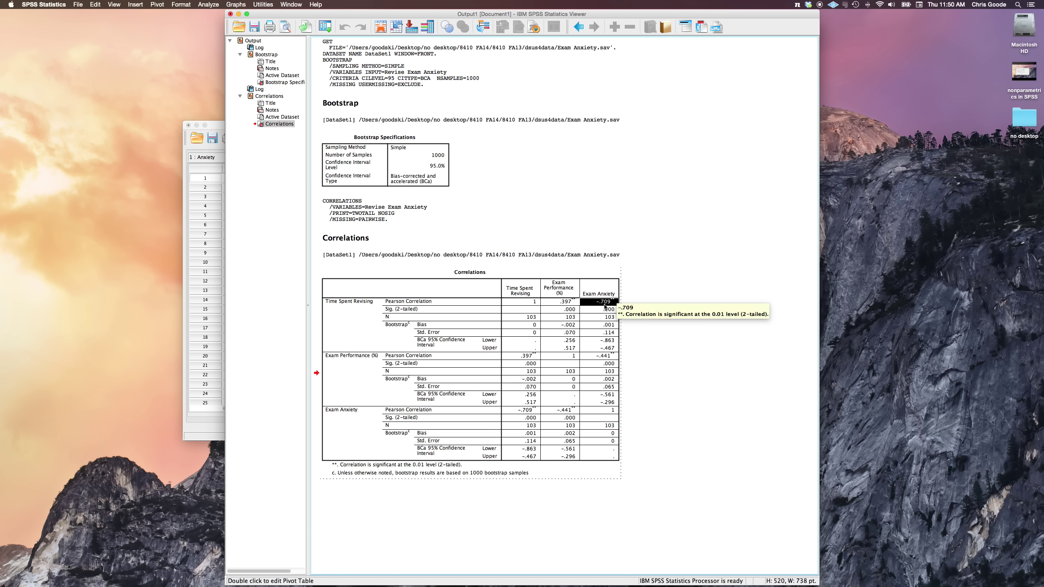
left_click(612, 341)
left_click(612, 349)
left_click(611, 341)
left_click(611, 349)
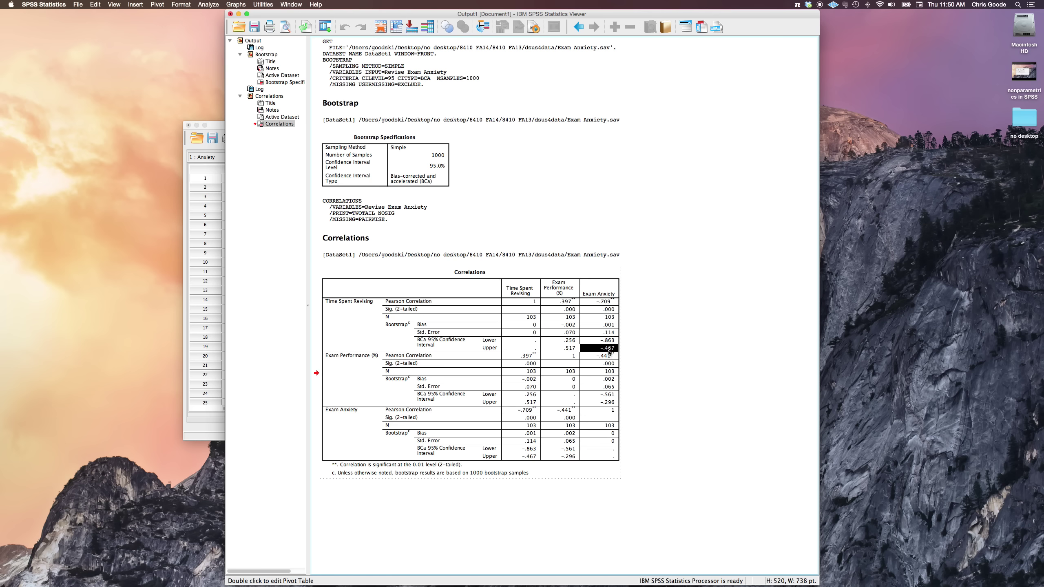
left_click(612, 341)
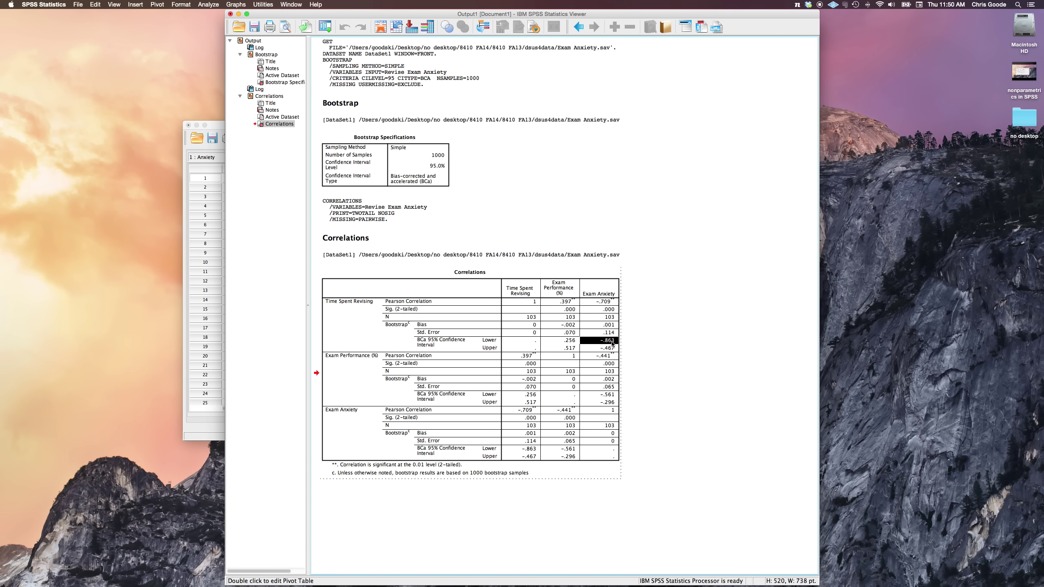
left_click(612, 348)
left_click(612, 342)
left_click(612, 348)
left_click(612, 341)
left_click(612, 348)
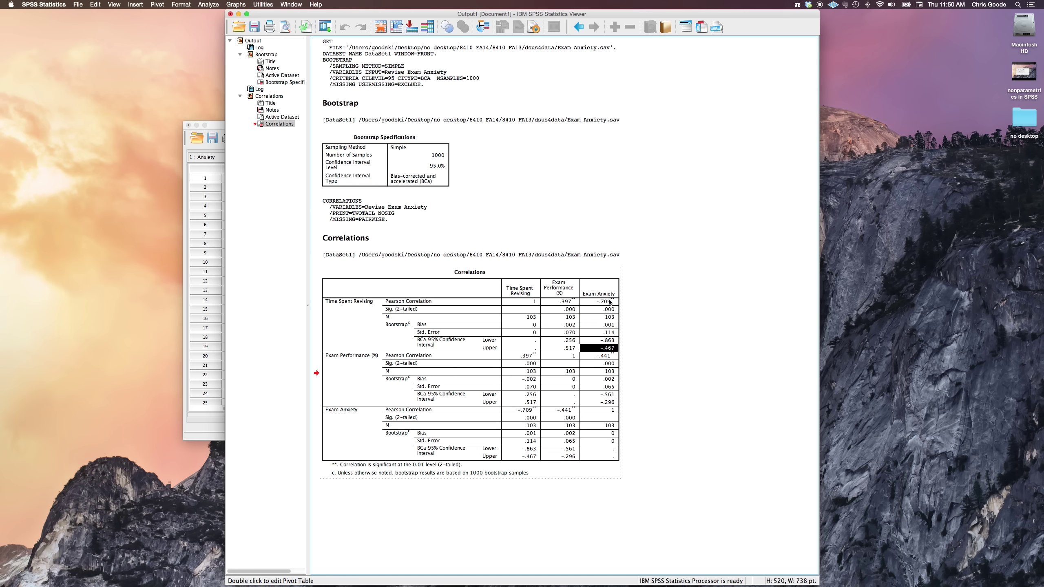
left_click(608, 302)
left_click(451, 352)
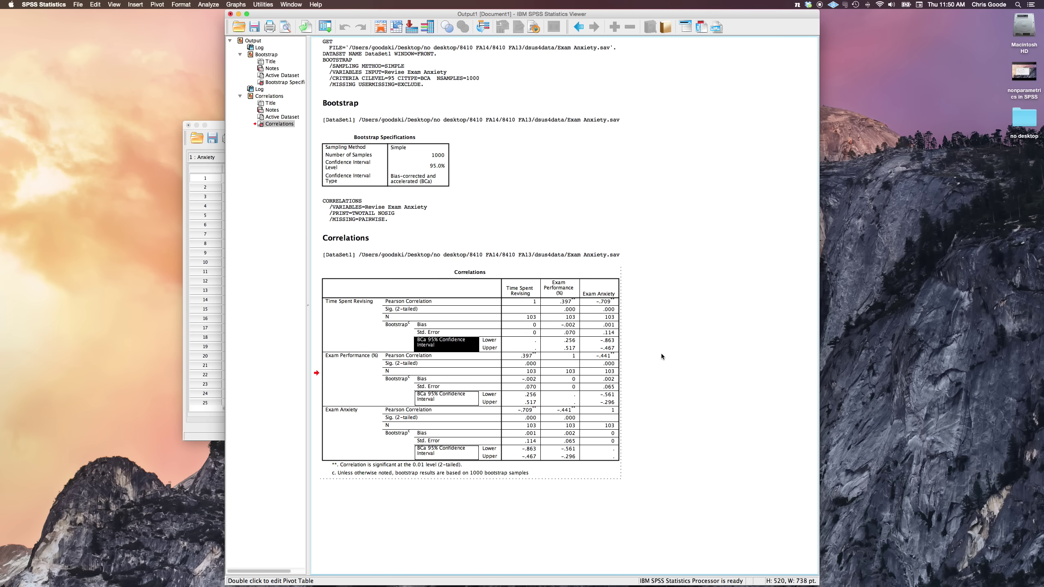
Examine Exam Performance's correlation with Exam Anxiety and the lower and upper bounds of its BCa 95% confidence interval
left_click(616, 354)
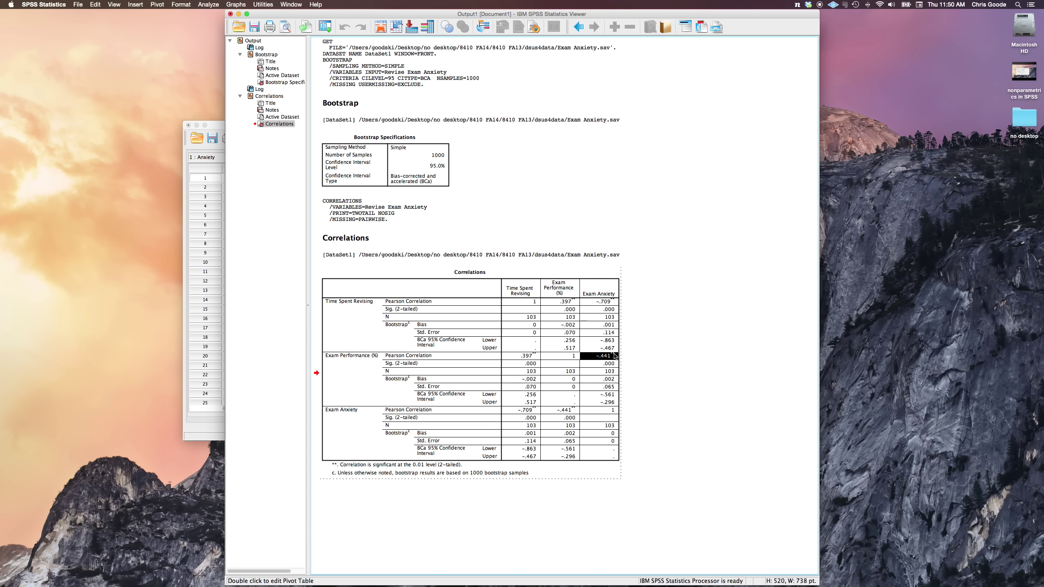
left_click(603, 396)
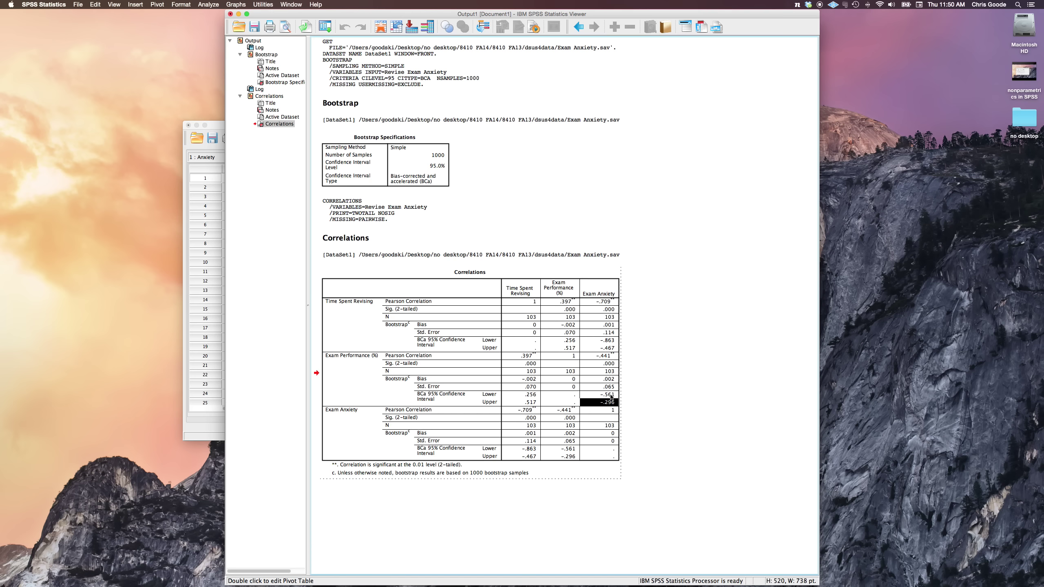
left_click(433, 396)
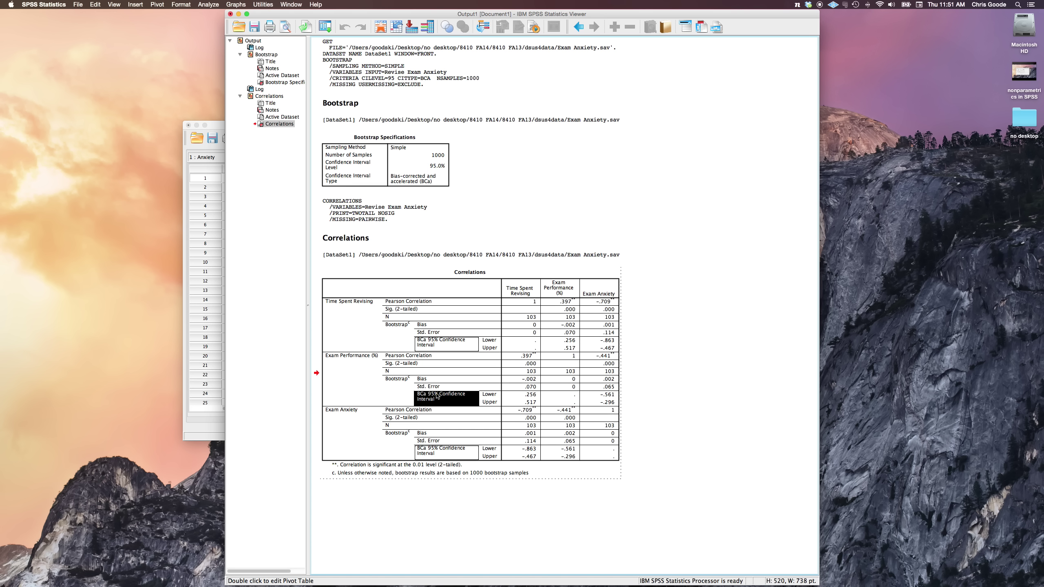
left_click(612, 395)
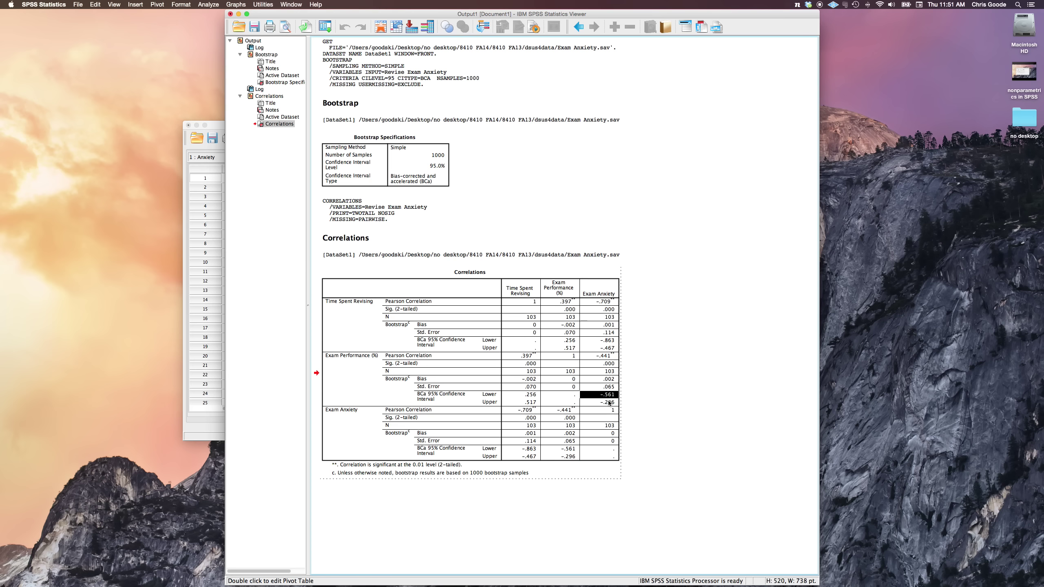
left_click(610, 403)
left_click(610, 395)
left_click(610, 403)
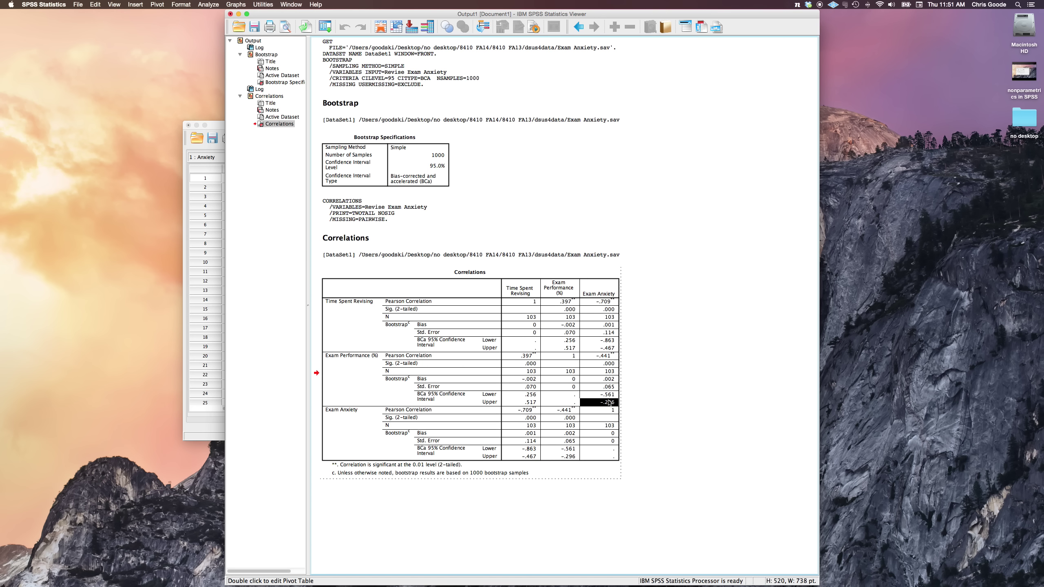
left_click(610, 396)
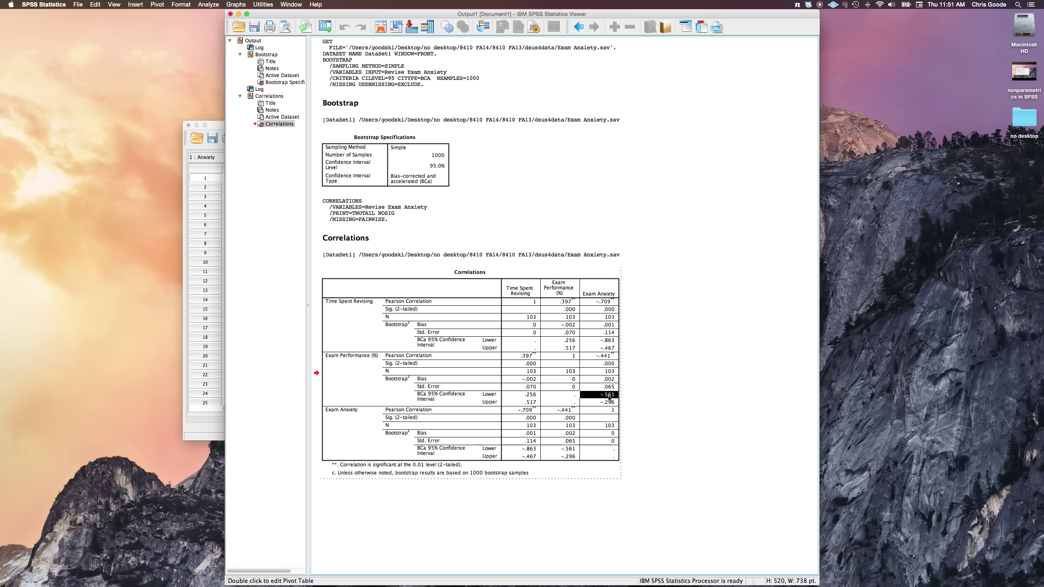
Review the significance and coefficient of Exam Performance with Exam Anxiety together with the matching BCa confidence interval
left_click(608, 364)
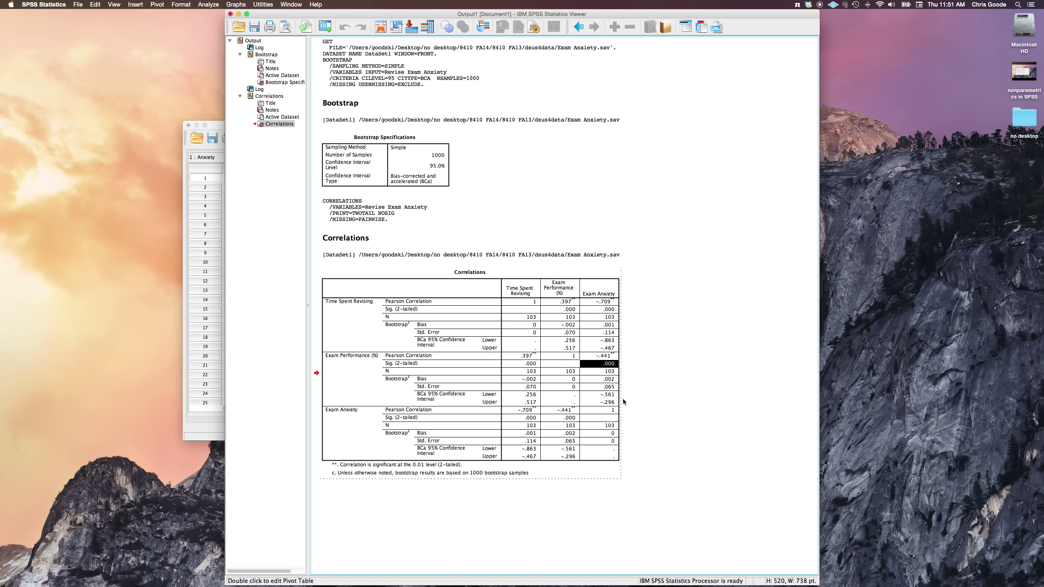
mouse_move(609, 366)
left_click(608, 356)
left_click(611, 401)
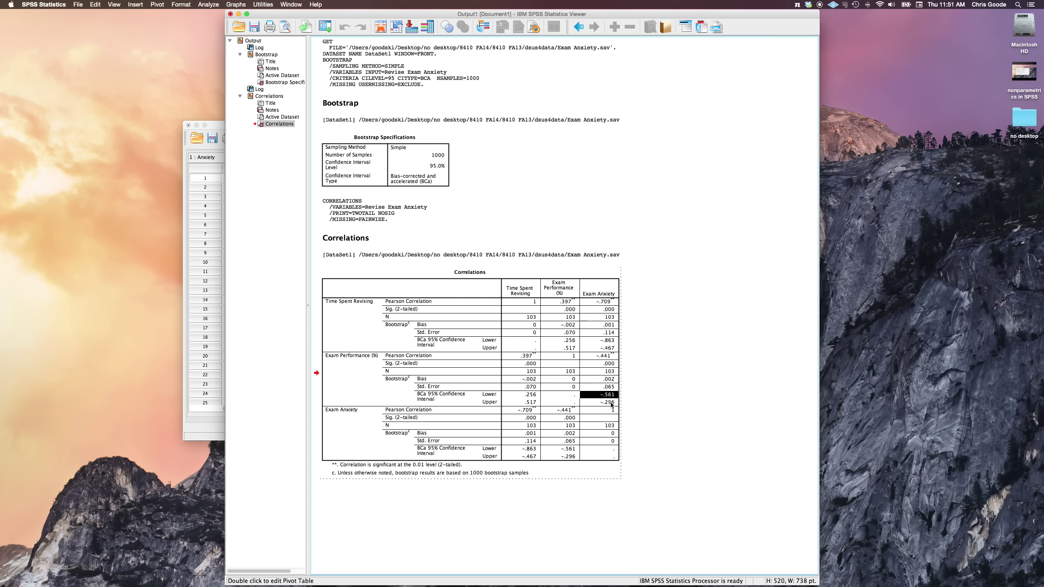
left_click(441, 399)
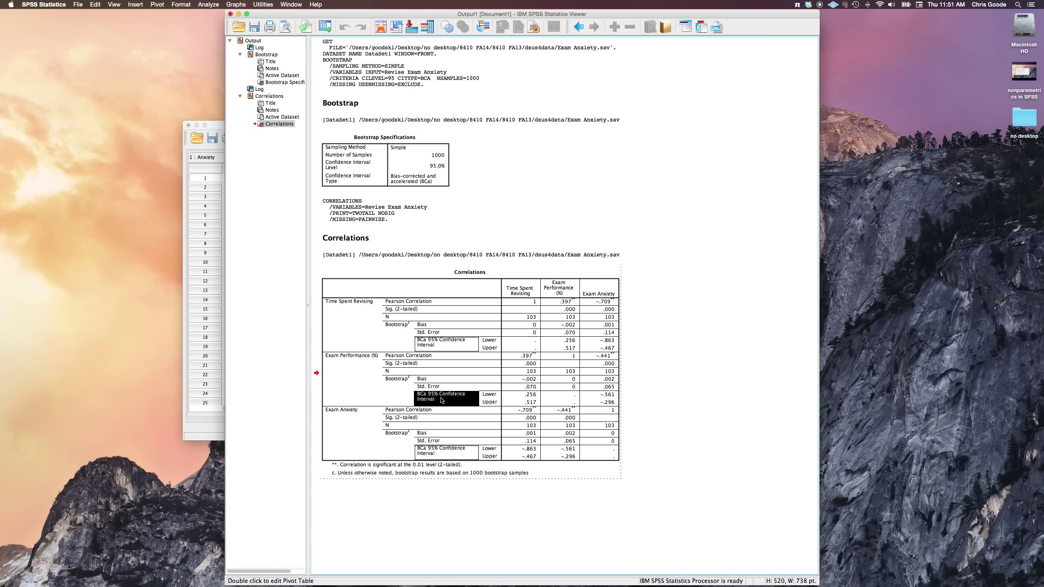
Open the data file The Biggest Liar.sav from the dsus4data folder
left_click(666, 362)
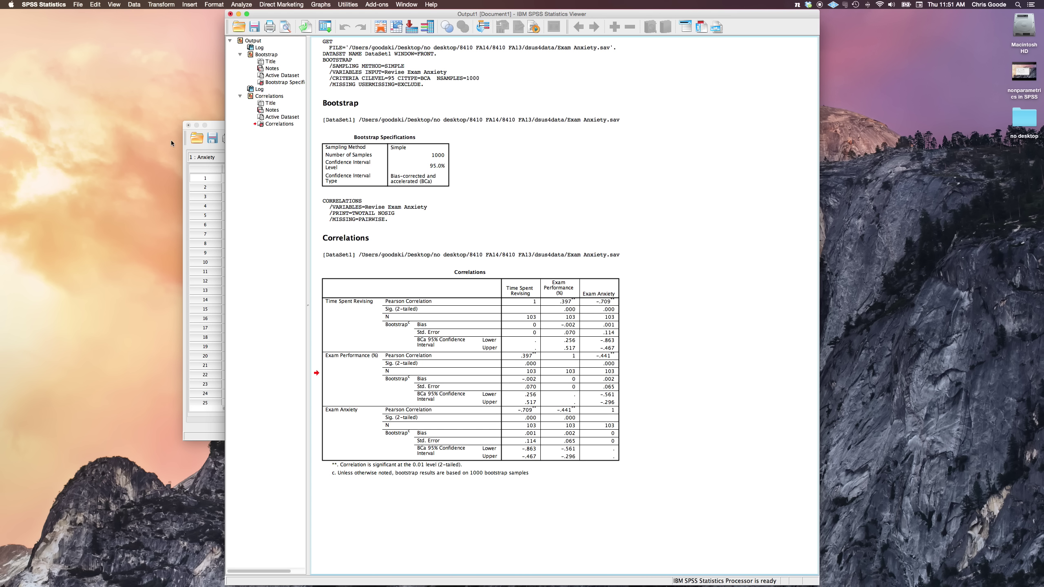
left_click(195, 141)
scroll(466, 276, "right", 10)
scroll(476, 275, "right", 3)
left_click(478, 201)
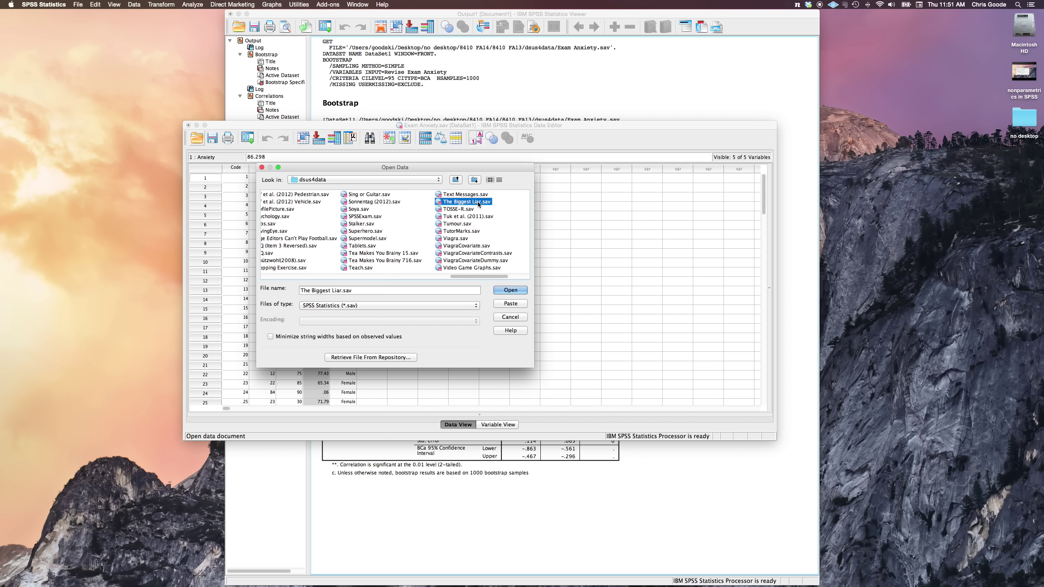
left_click(510, 290)
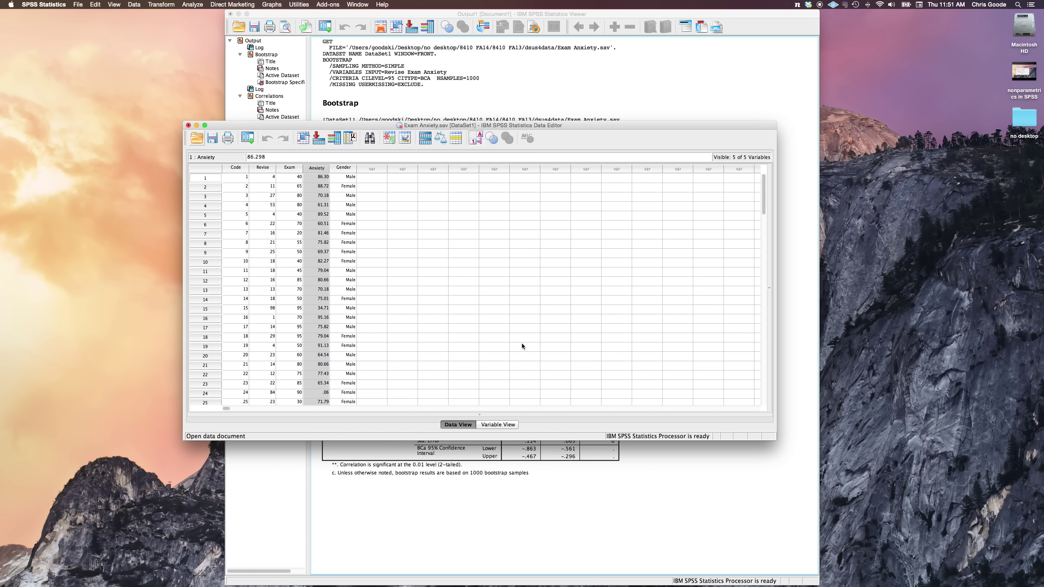
Examine the first few Creativity scores and Position ranks in the Biggest Liar data
left_click(302, 191)
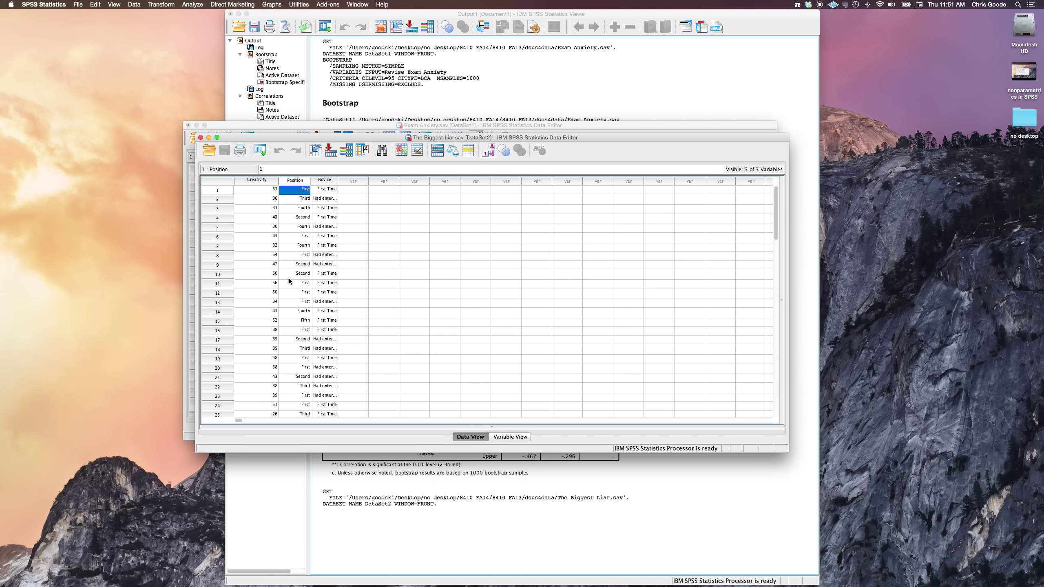
left_click(270, 193)
left_click(263, 209)
left_click(265, 191)
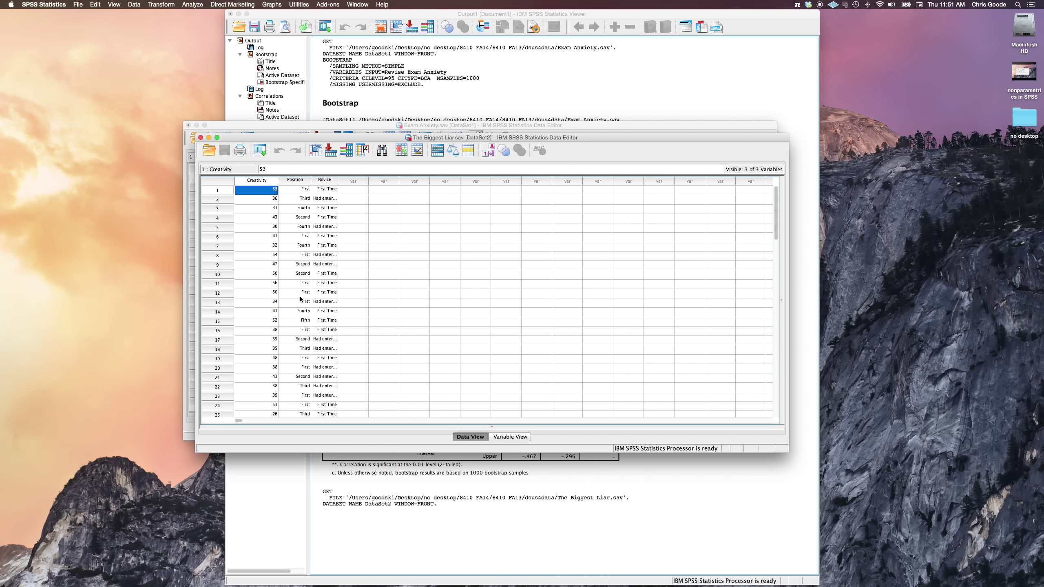
left_click(290, 191)
left_click(290, 208)
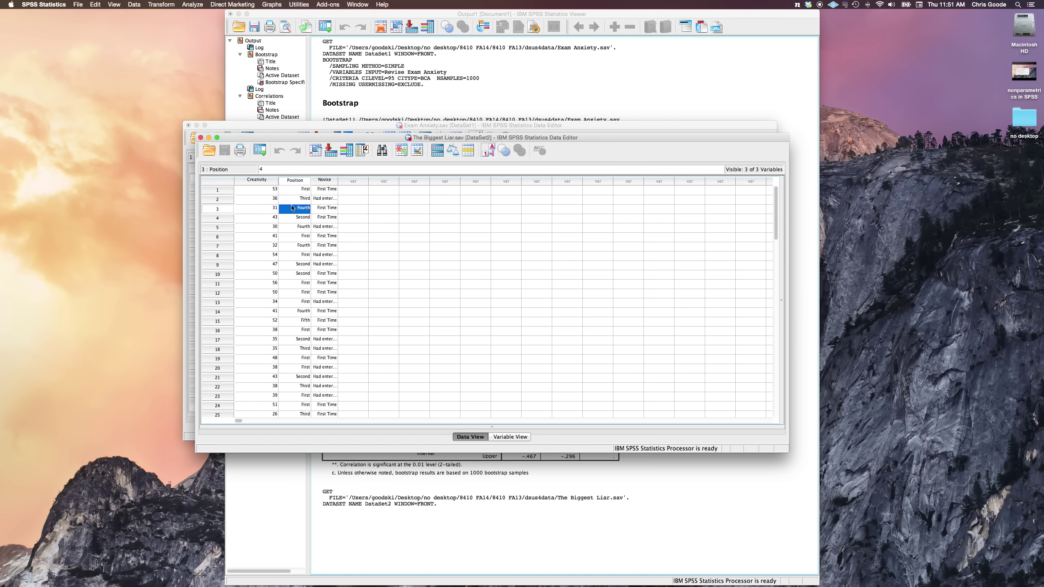
left_click(292, 219)
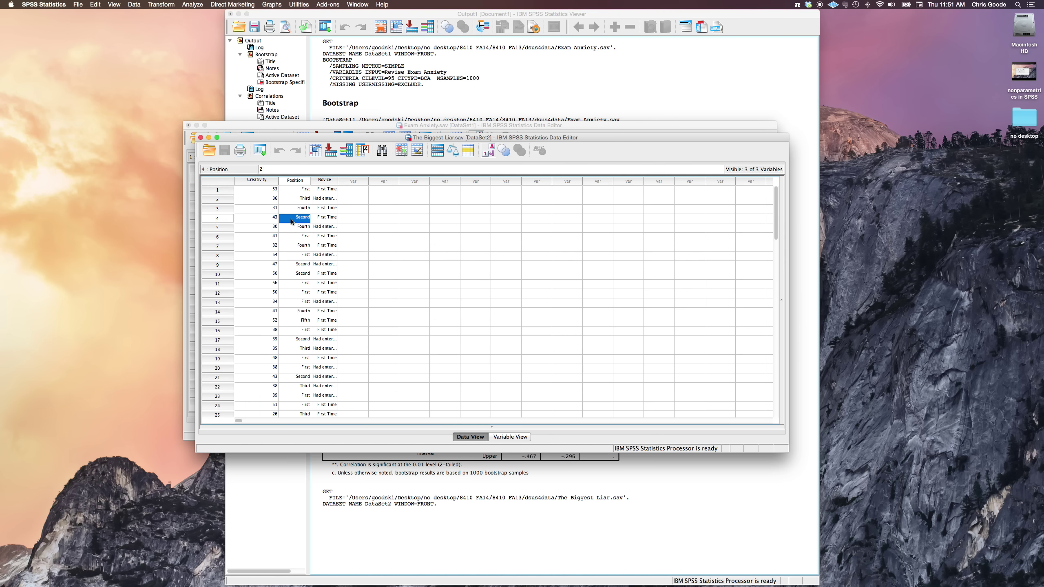
Set up a bivariate correlation of Creativity and Position in Best Liar Competition, using Spearman instead of Pearson
left_click(193, 4)
mouse_move(238, 69)
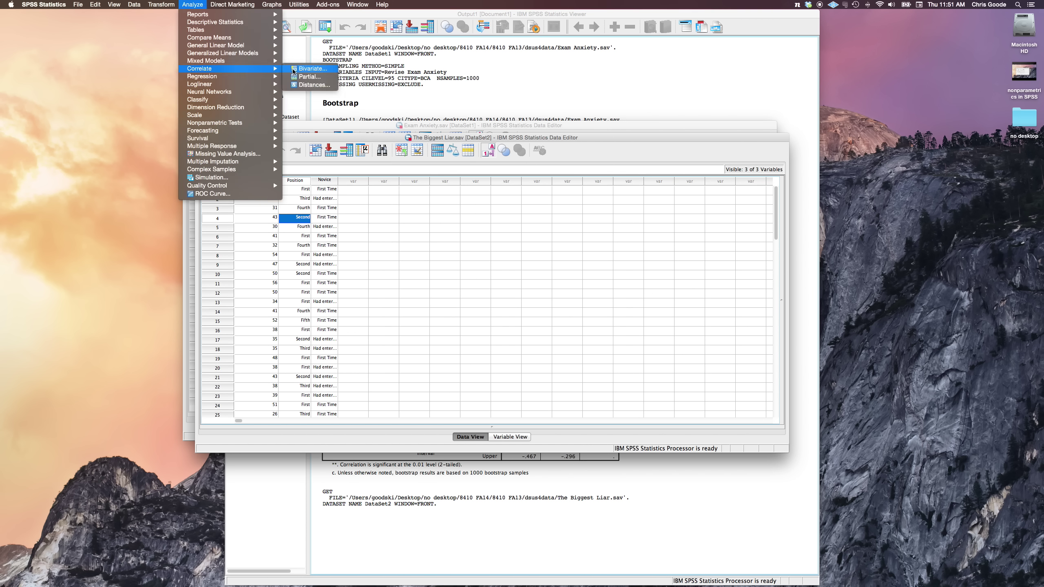
left_click(304, 68)
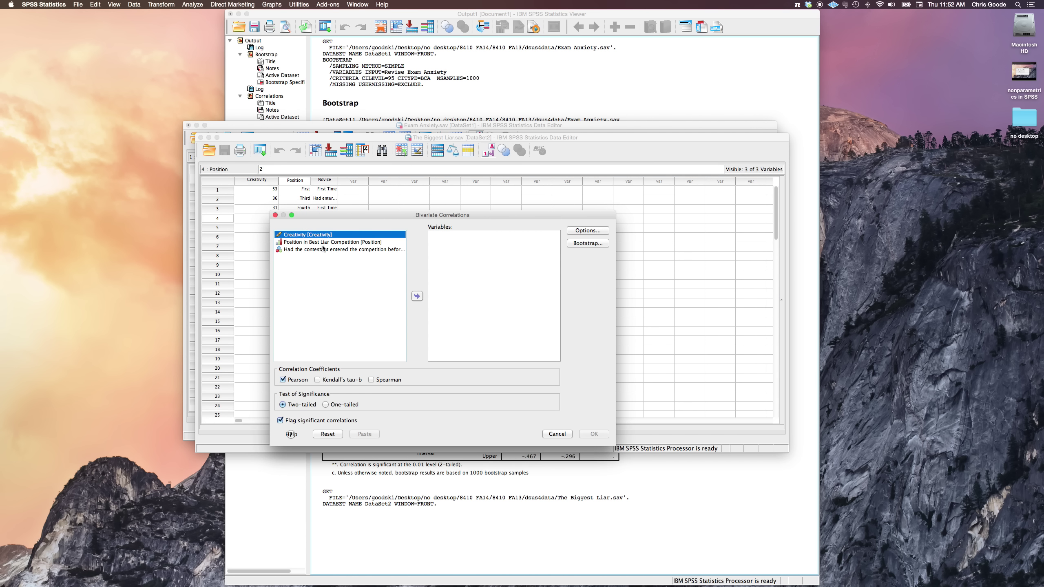
left_click(313, 242)
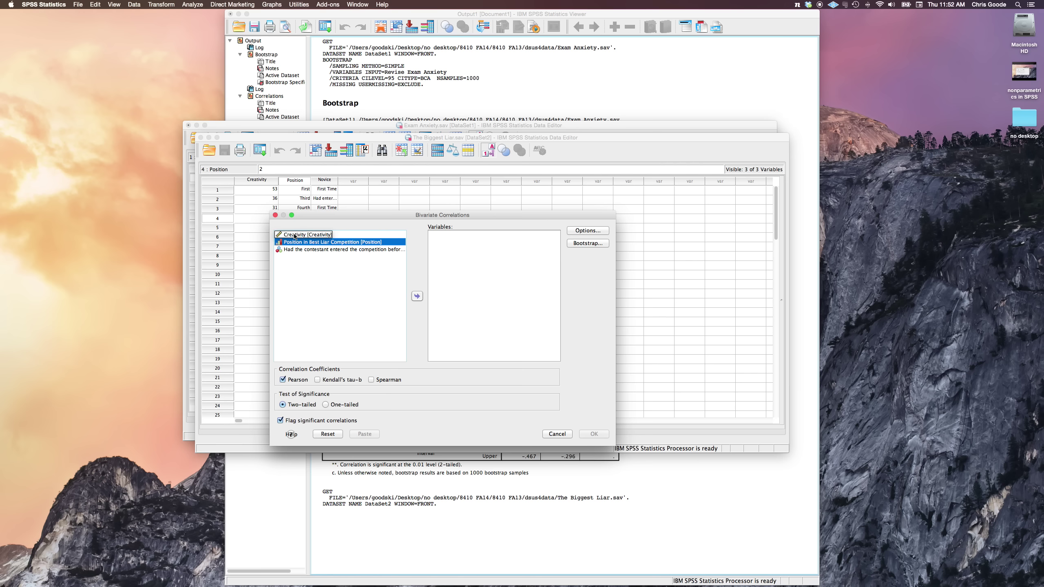
left_click(340, 235, "shift")
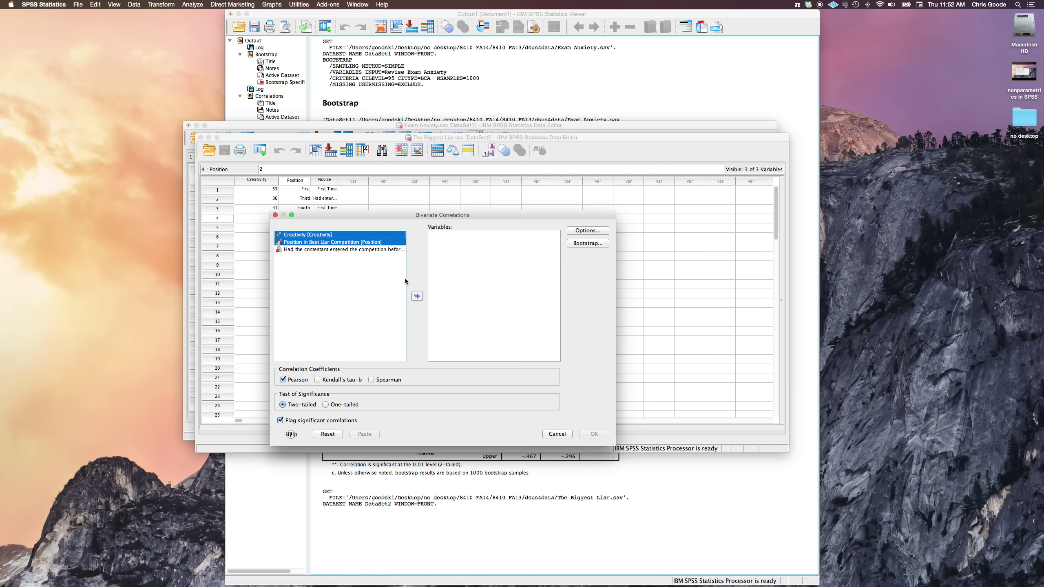
left_click(417, 296)
left_click(284, 380)
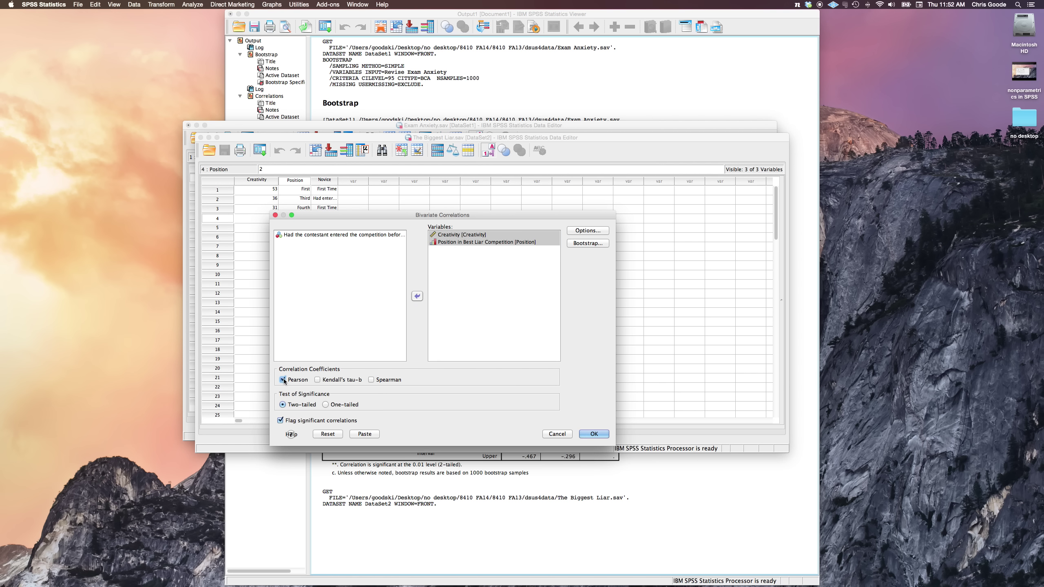
left_click(372, 379)
Enable bootstrapping with bias corrected accelerated (BCa) confidence intervals and run the Spearman correlation
left_click(587, 243)
left_click(376, 231)
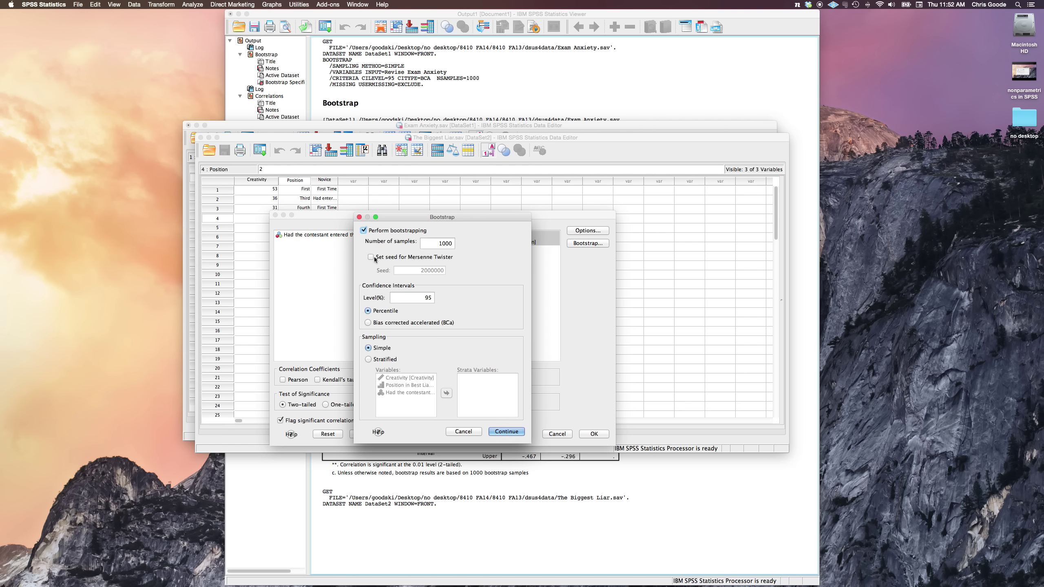
left_click(368, 322)
left_click(504, 432)
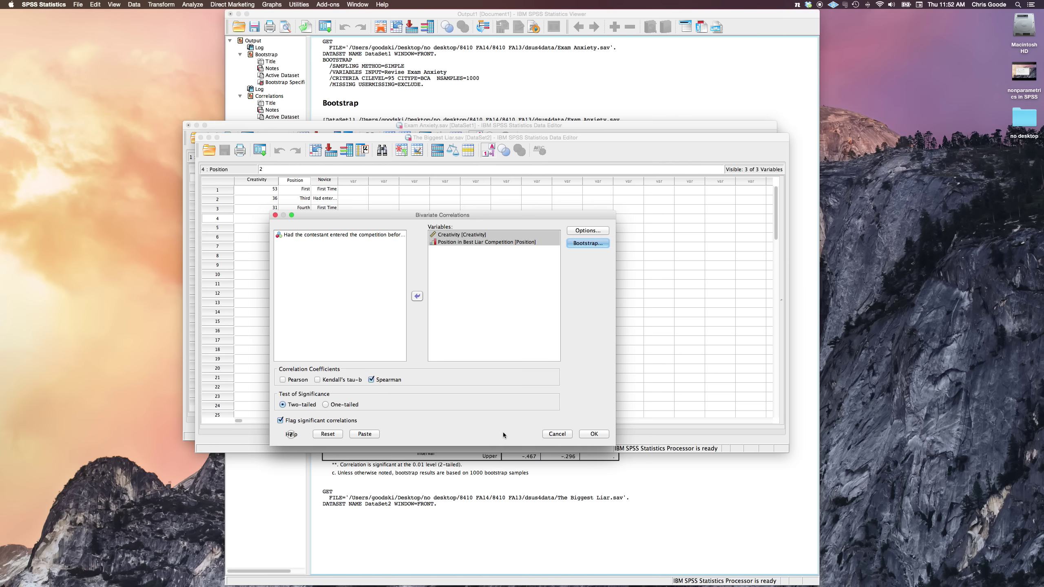
left_click(594, 433)
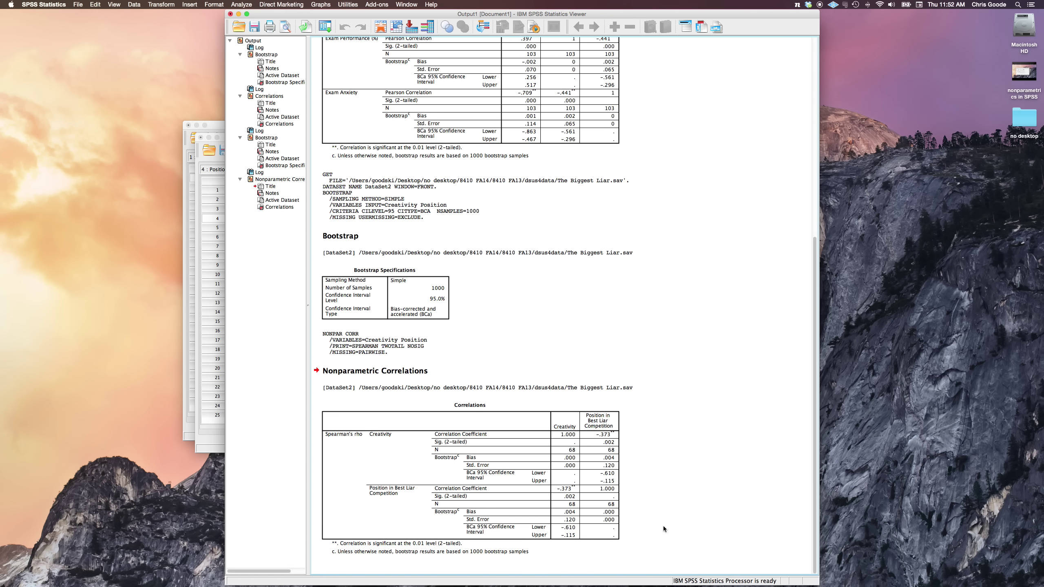
Examine the Spearman's rho coefficient between Creativity and Position in Best Liar Competition in the new correlations table
left_click(536, 442)
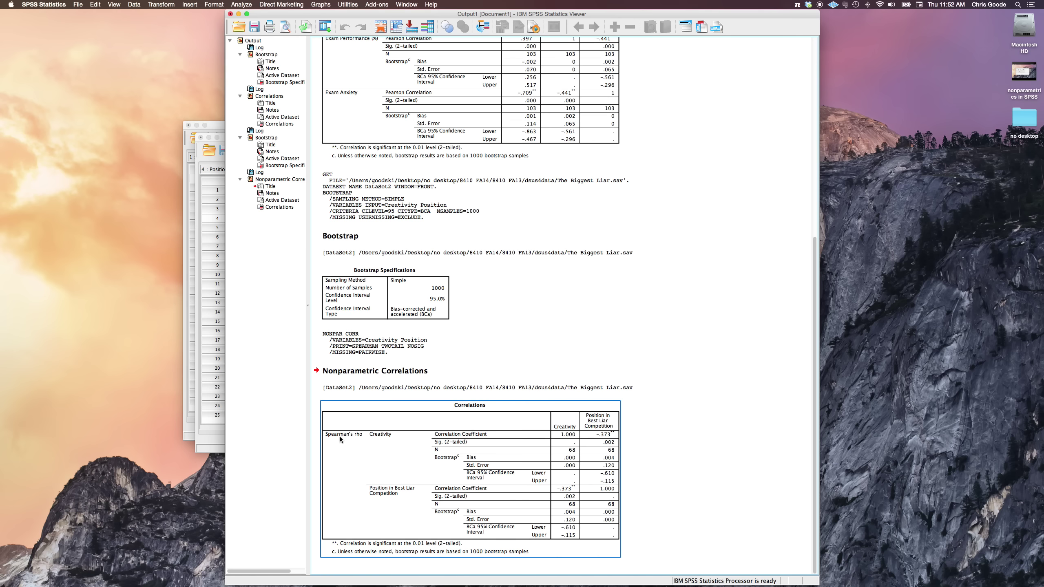
left_click(378, 438)
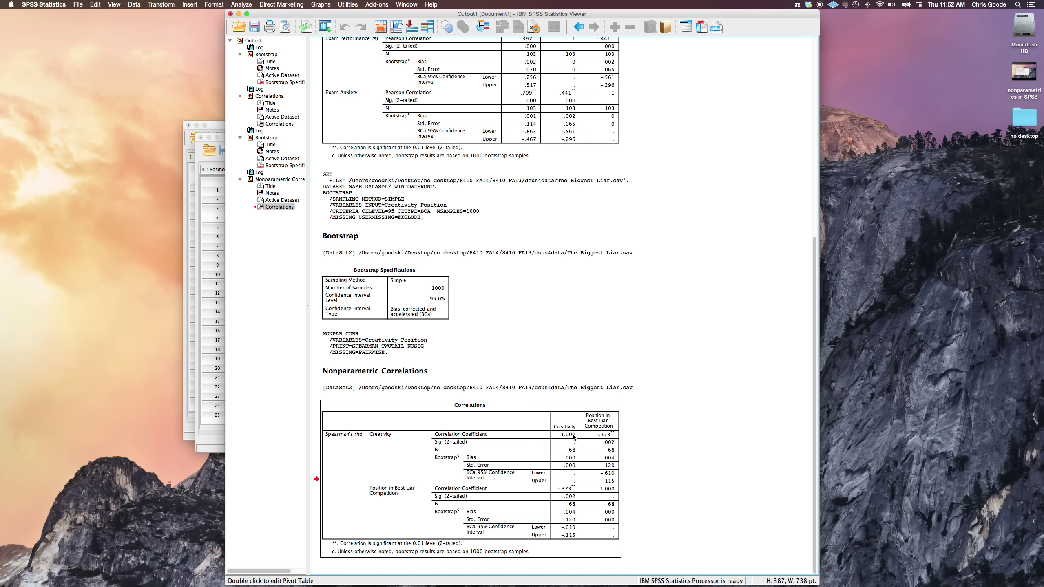
left_click(610, 439)
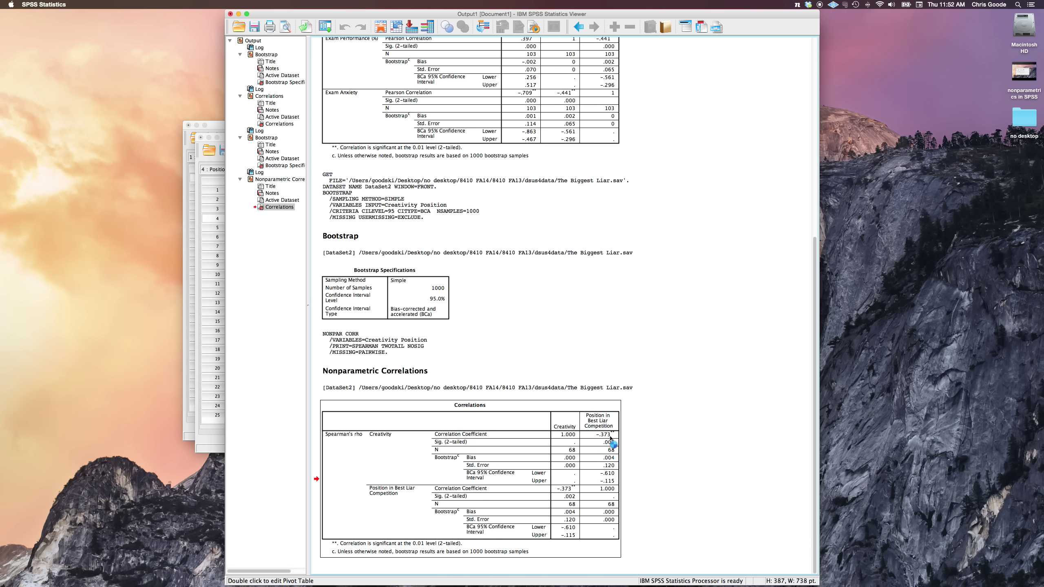
double_click(608, 436)
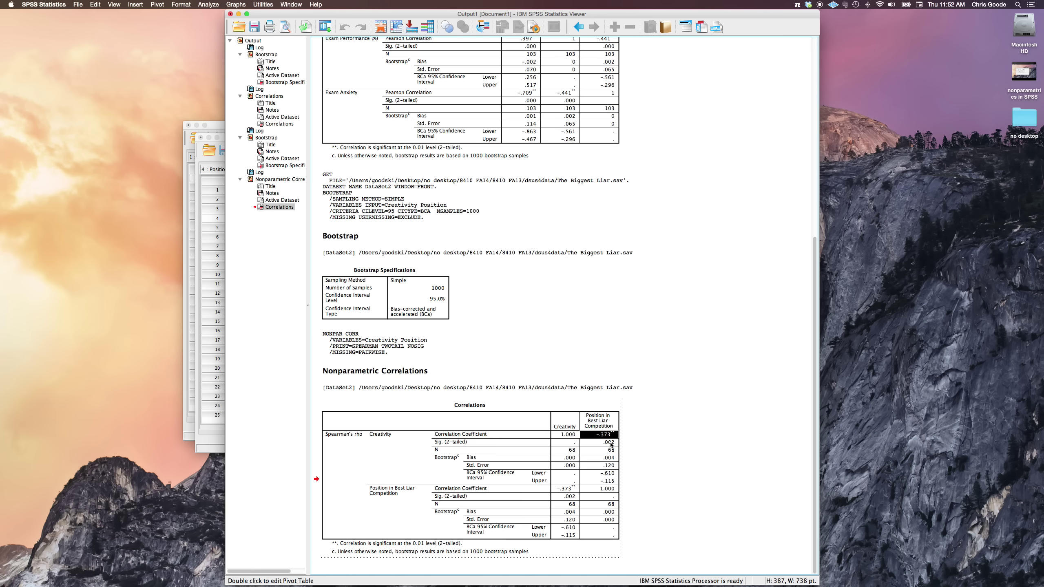
Examine the lower and upper BCa 95% confidence interval bounds for Creativity with Position, checking whether they cross zero
left_click(600, 473)
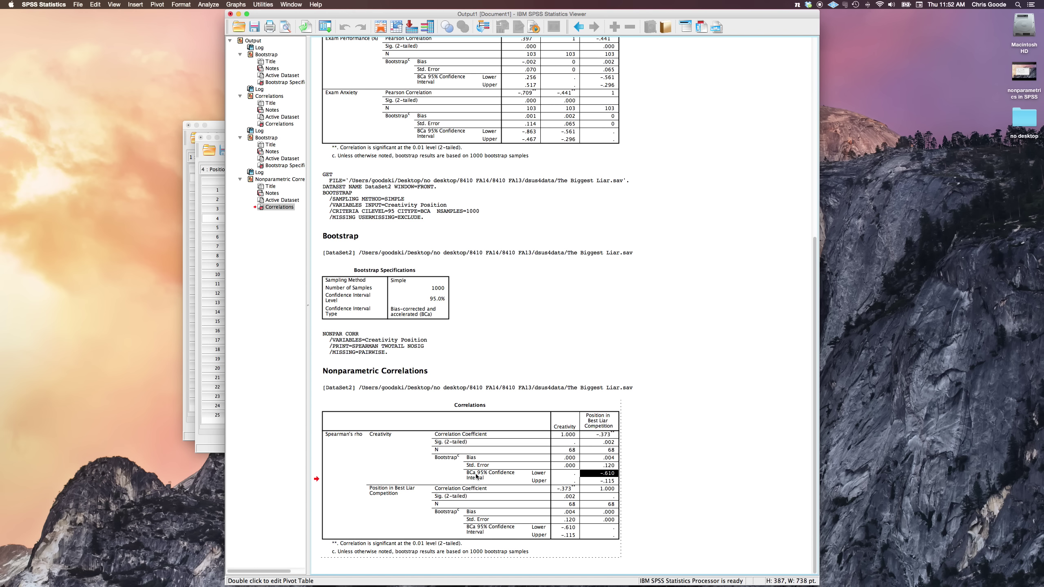
left_click(610, 481)
left_click(610, 475)
left_click(611, 480)
left_click(610, 475)
left_click(610, 481)
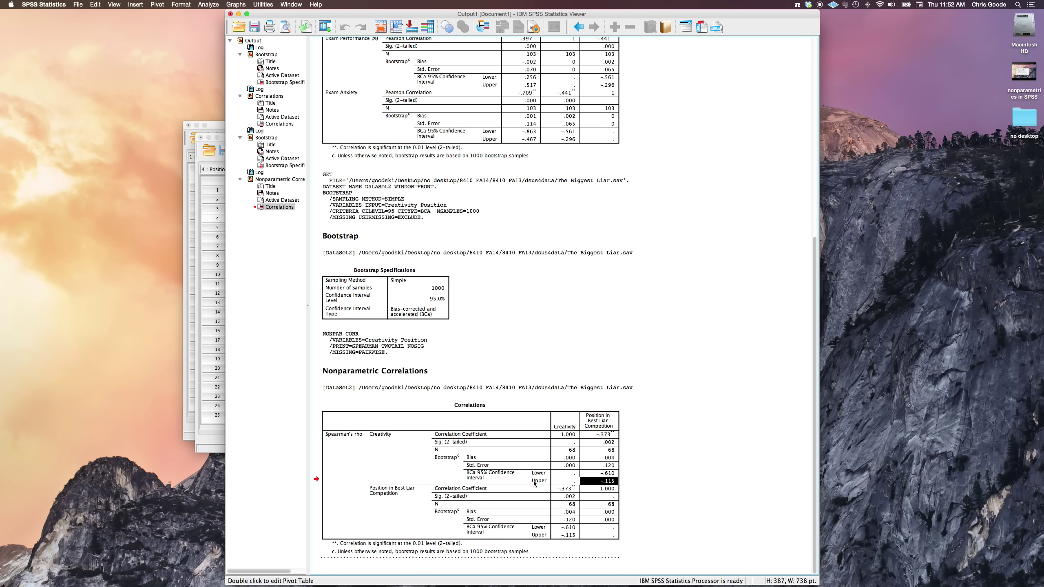
left_click(487, 478)
Review the Creativity and Position correlation coefficient together with its BCa confidence interval, and leave table editing
left_click(604, 438)
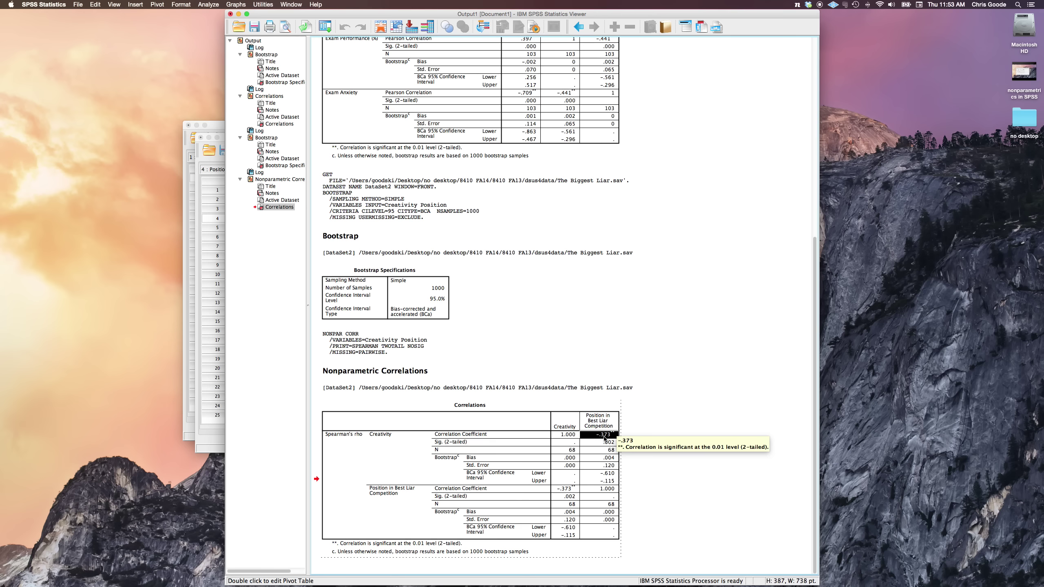
left_click(493, 476)
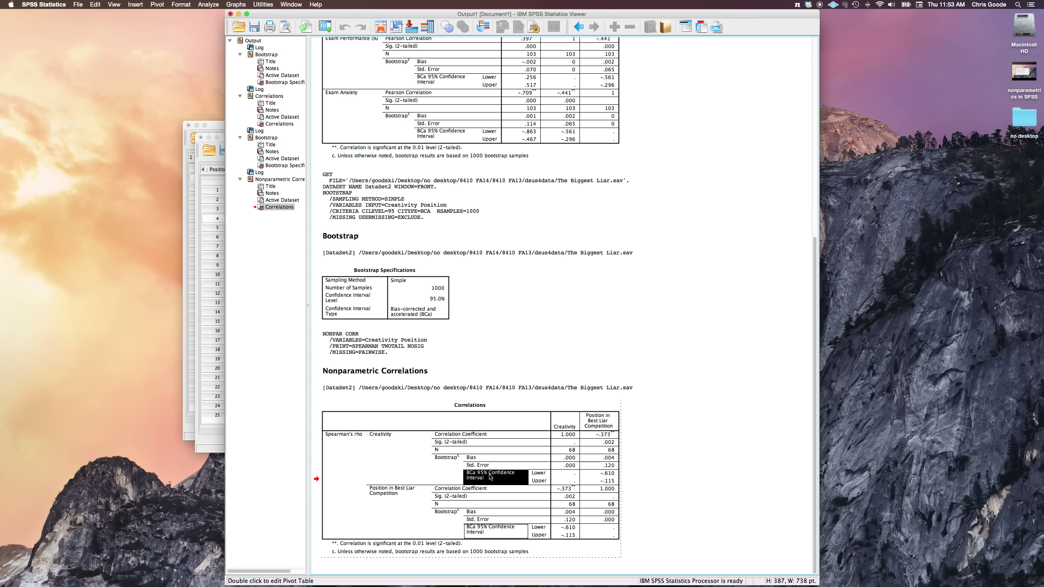
left_click(610, 474)
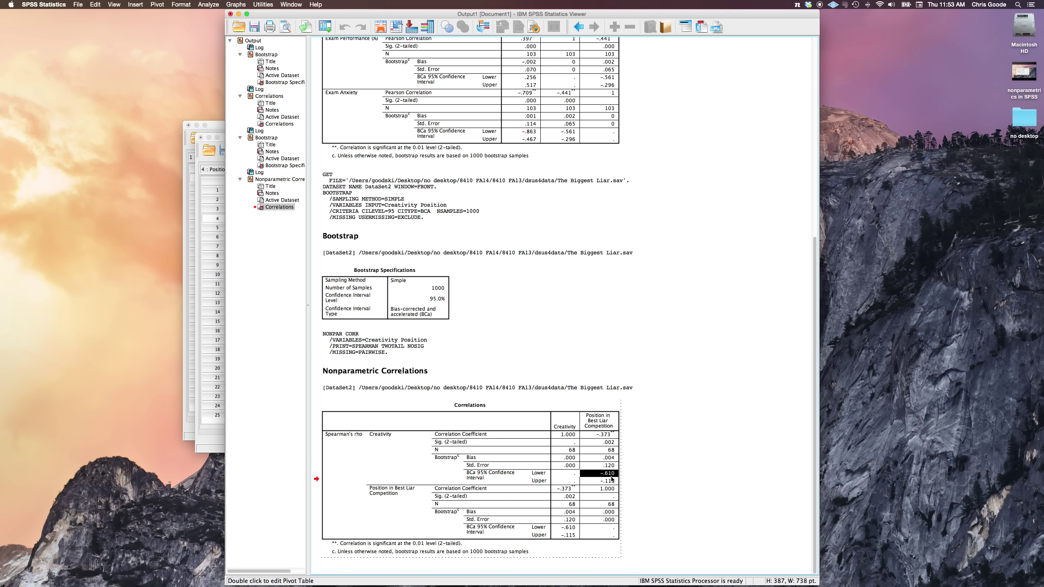
left_click(664, 465)
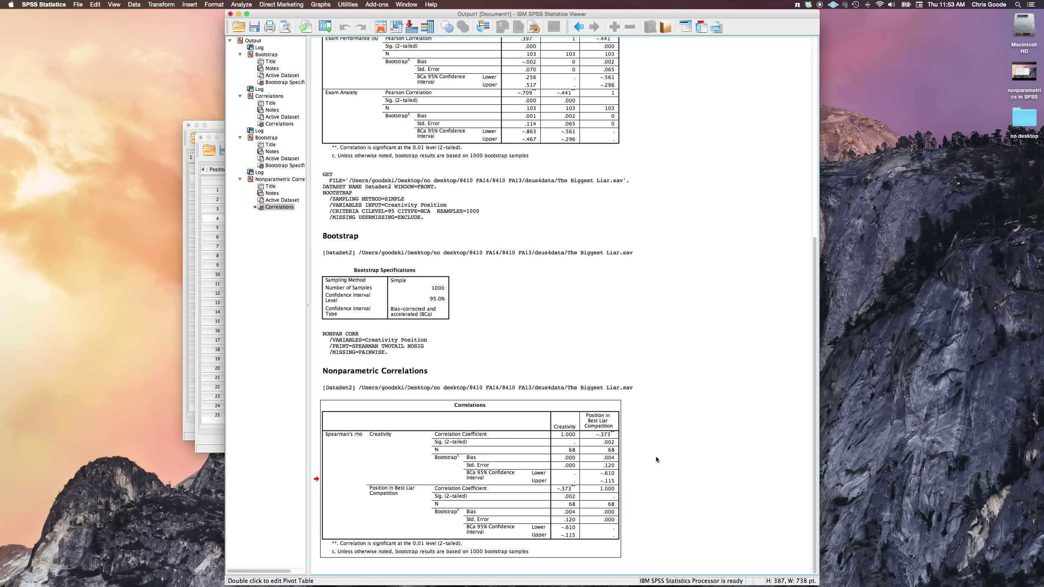
Set up the bivariate correlation of Creativity and Position again with Kendall's tau-b instead of Spearman
left_click(496, 489)
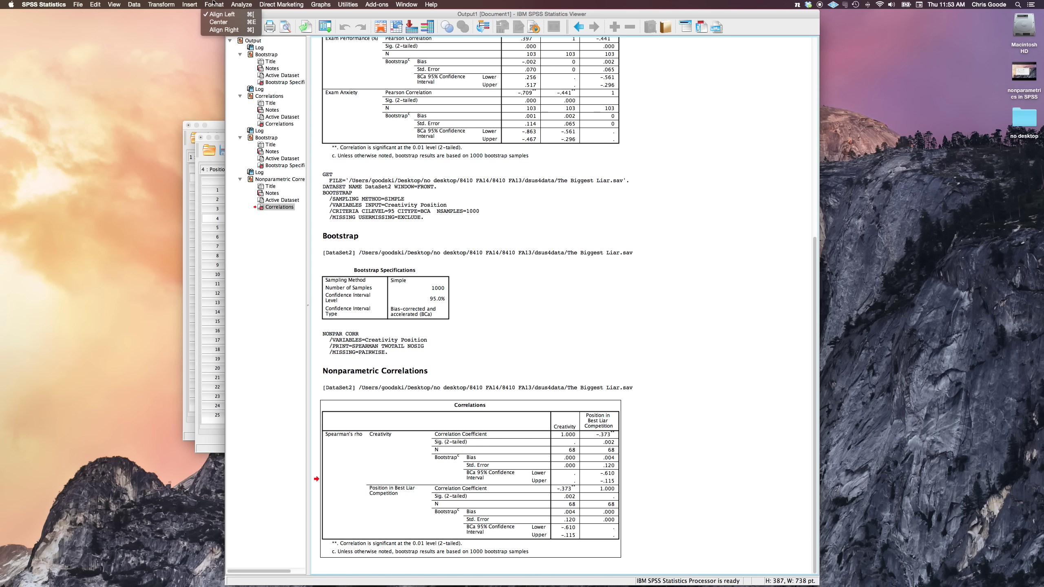
left_click(247, 5)
mouse_move(284, 41)
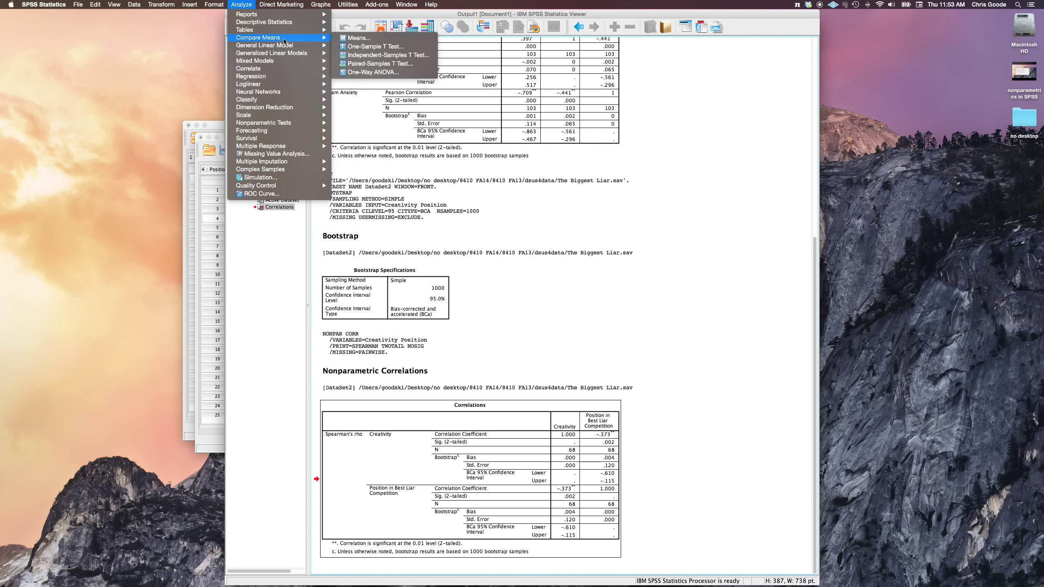
mouse_move(314, 69)
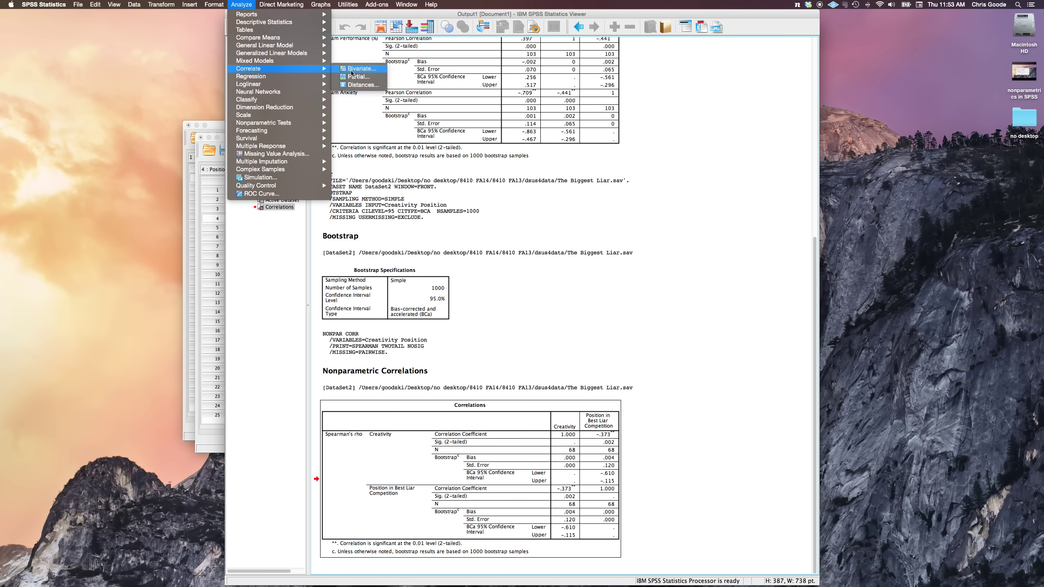
left_click(353, 69)
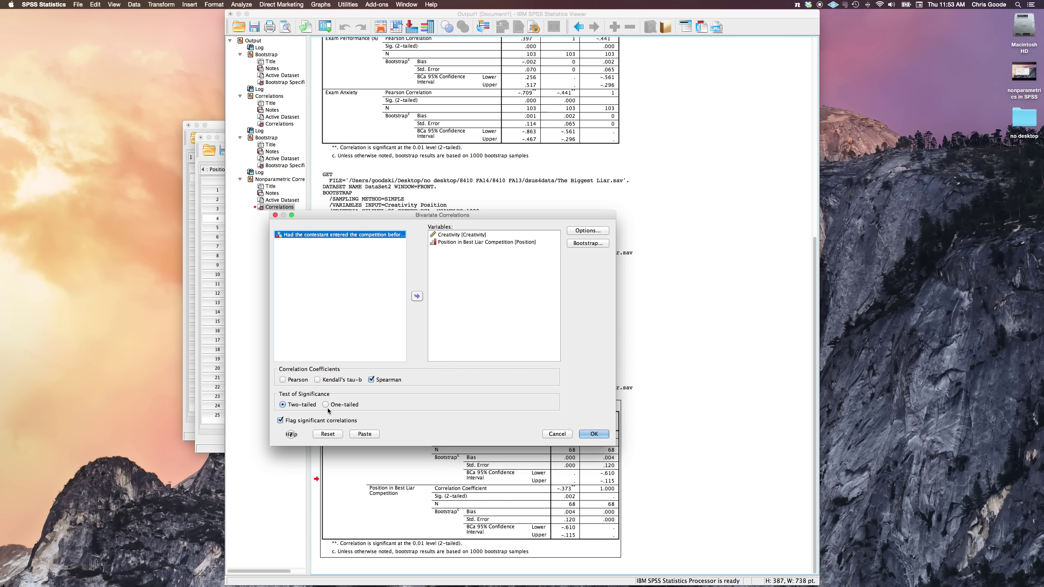
left_click(359, 382)
left_click(372, 380)
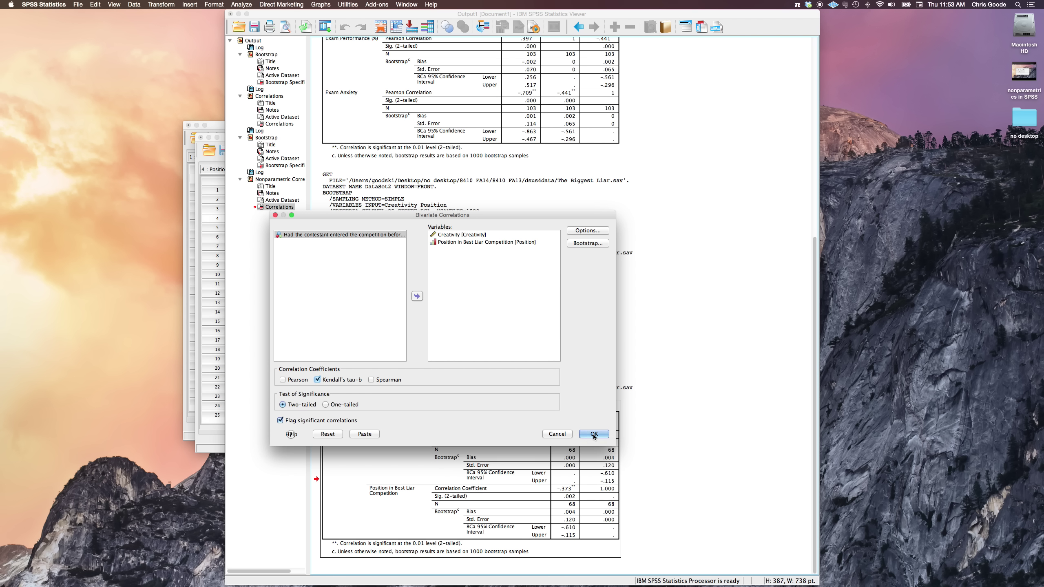
Inspect the Position values row by row through row 15 in the Biggest Liar data, looking for tied ranks
left_click(216, 212)
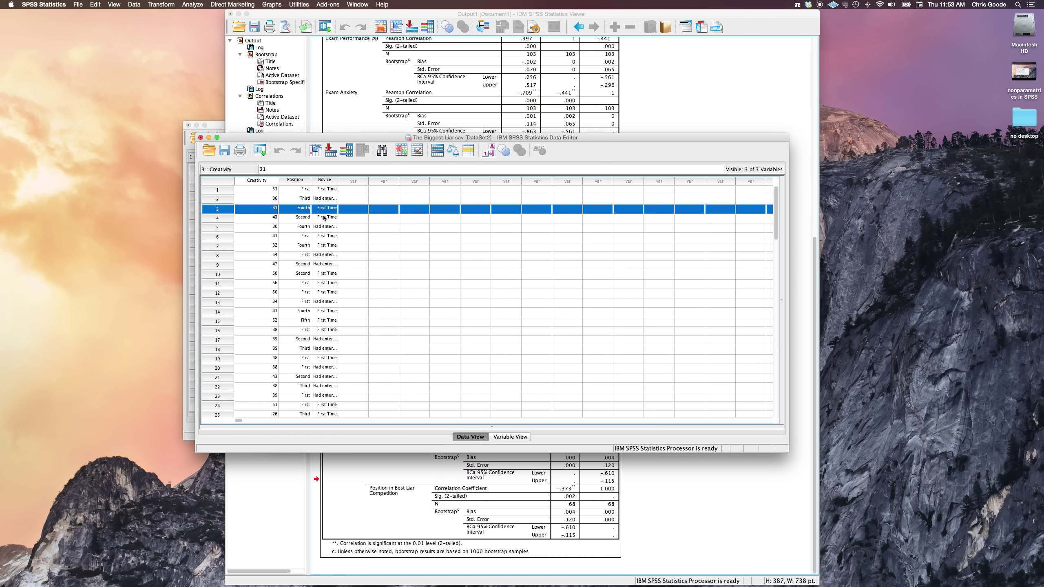
left_click(294, 199)
left_click(295, 189)
left_click(294, 228)
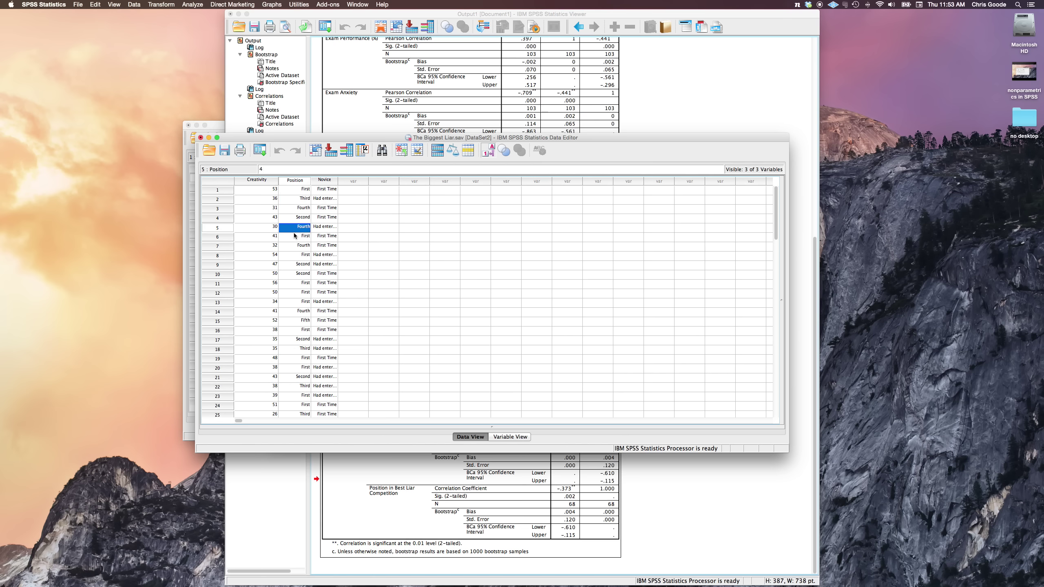
left_click(293, 237)
left_click(294, 246)
left_click(294, 255)
left_click(294, 265)
left_click(293, 283)
left_click(294, 302)
left_click(293, 293)
left_click(294, 302)
left_click(294, 311)
left_click(293, 321)
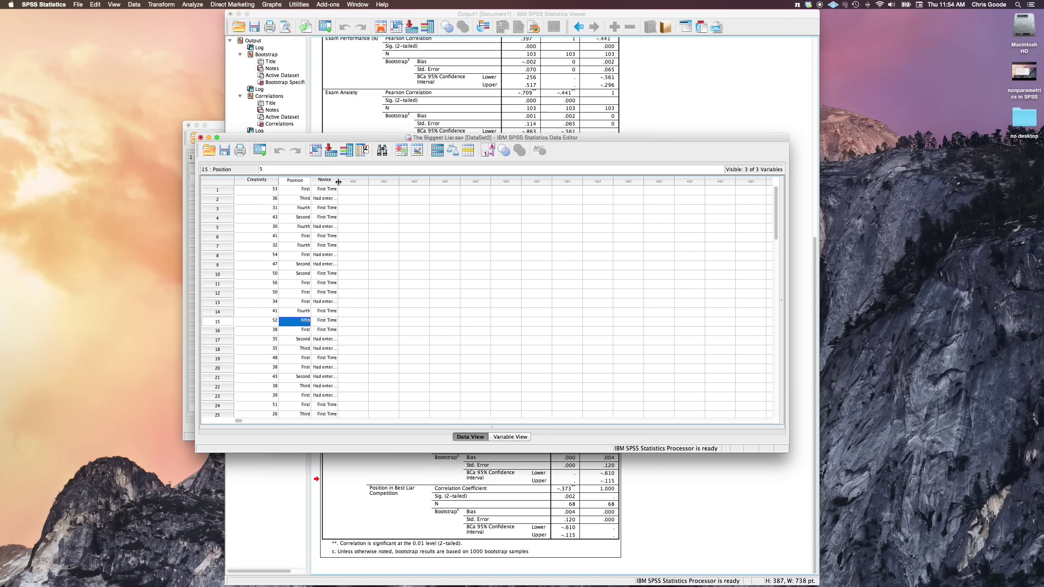
Widen the Novice column to fit its full labels and check the tied Second placings in rows 21 and 17
left_click_drag(337, 180, 387, 182)
left_click(294, 378)
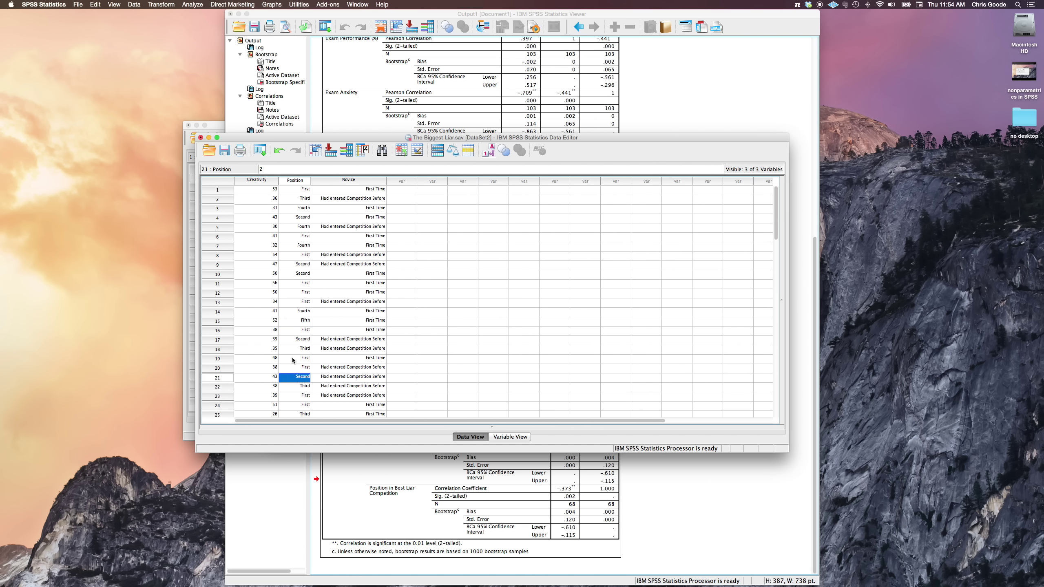
left_click(294, 340)
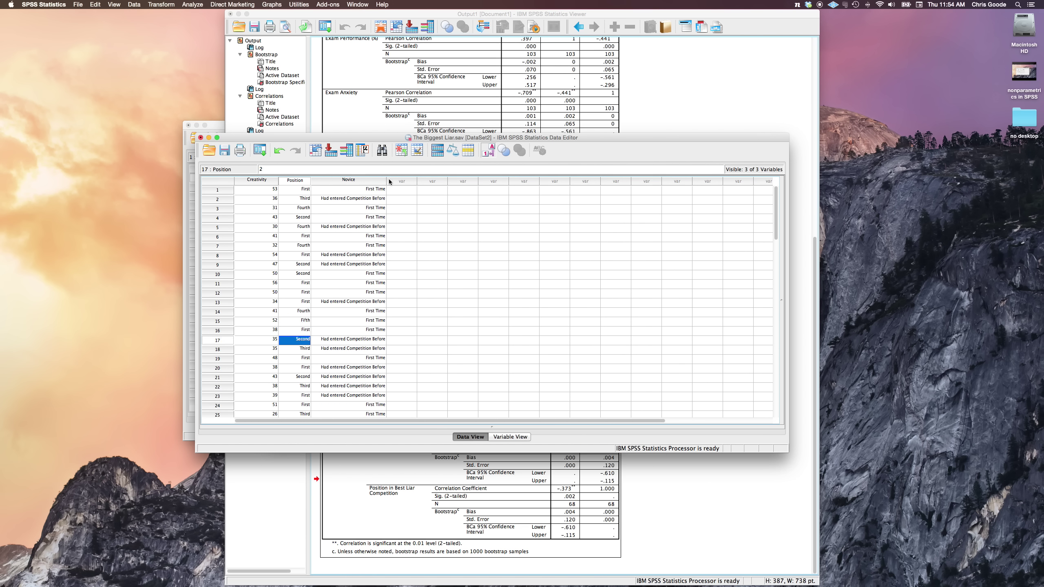
Run the Kendall's tau-b correlation of Creativity and Position, keeping the bootstrap at 1000 samples with 95% bias corrected accelerated intervals
left_click_drag(589, 137, 418, 324)
left_click(479, 267)
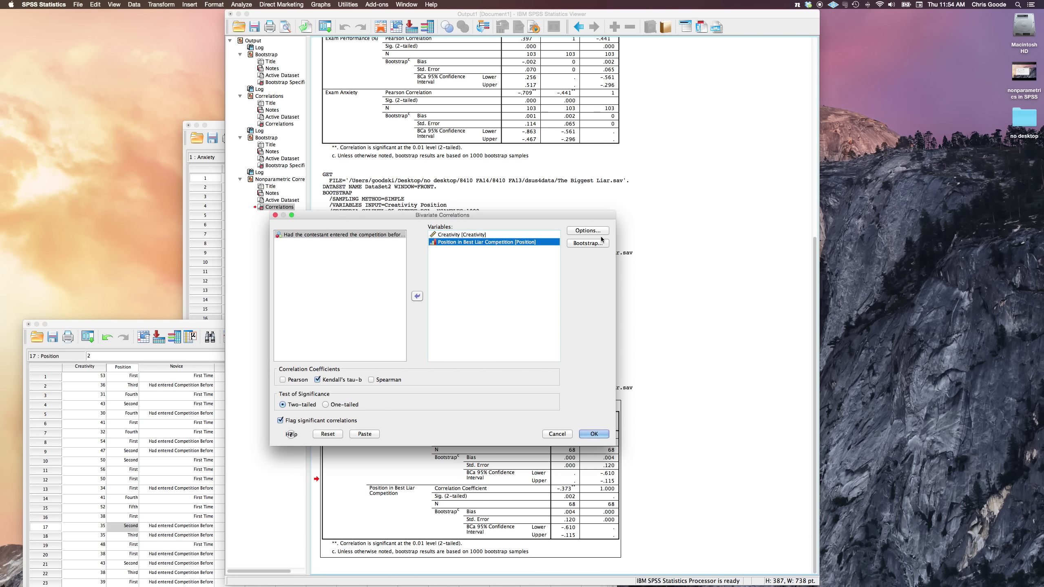
left_click(587, 243)
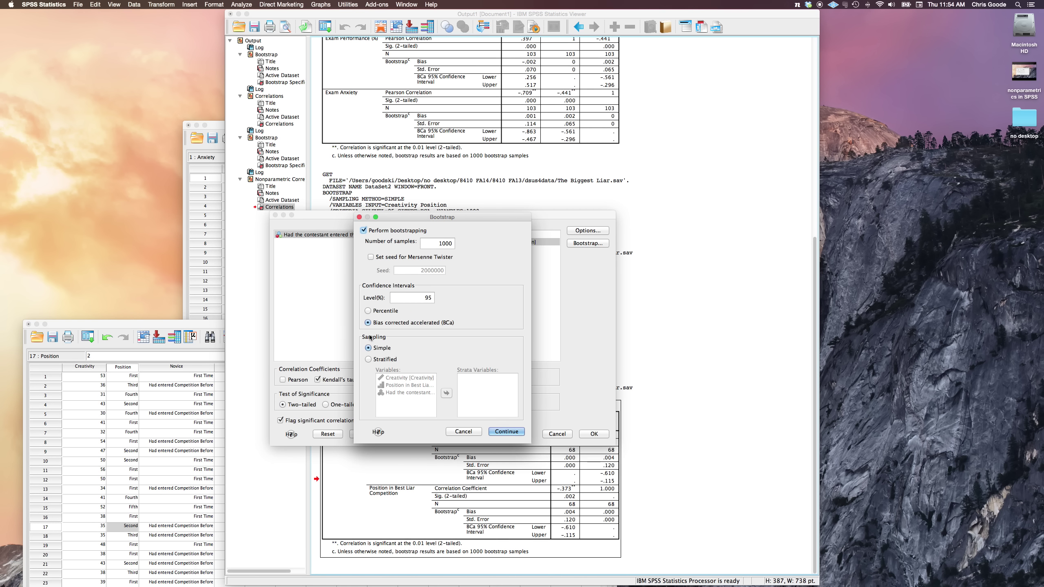
left_click(506, 431)
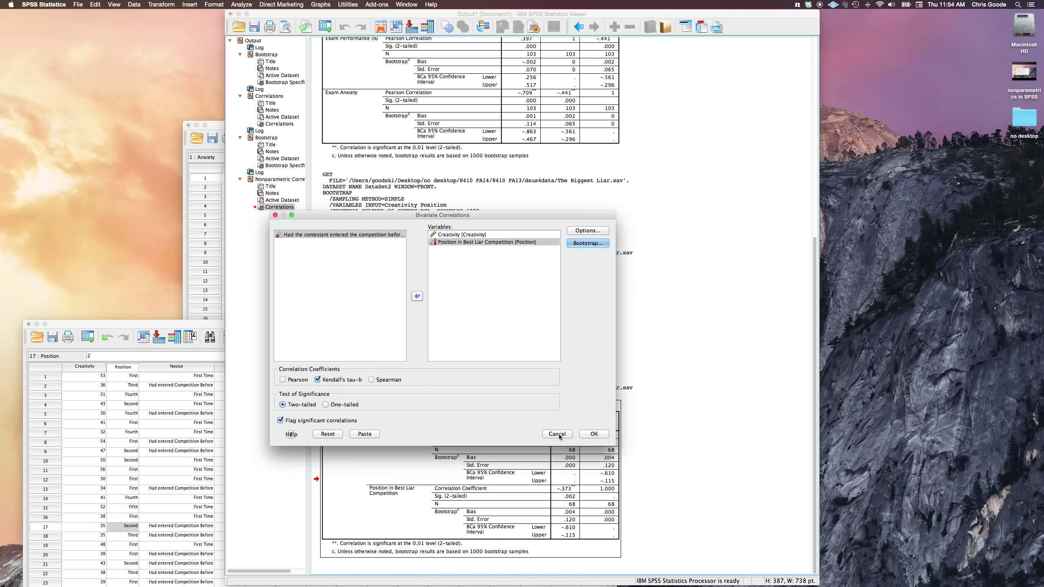
left_click(592, 434)
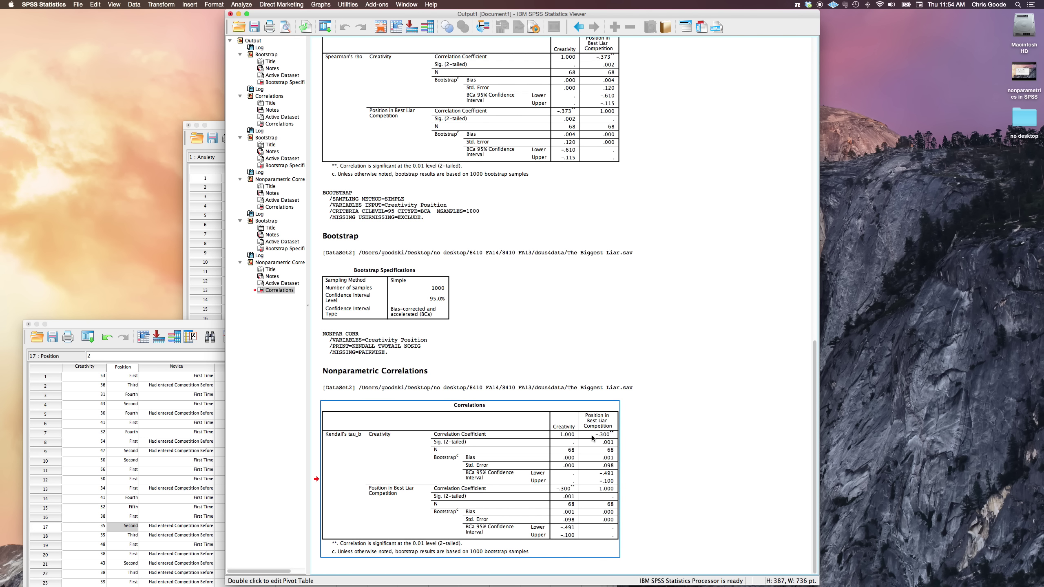
Review the Kendall's tau-b coefficient for Creativity and Position, its significance and the BCa interval's lower and upper bounds, and leave table editing
double_click(608, 438)
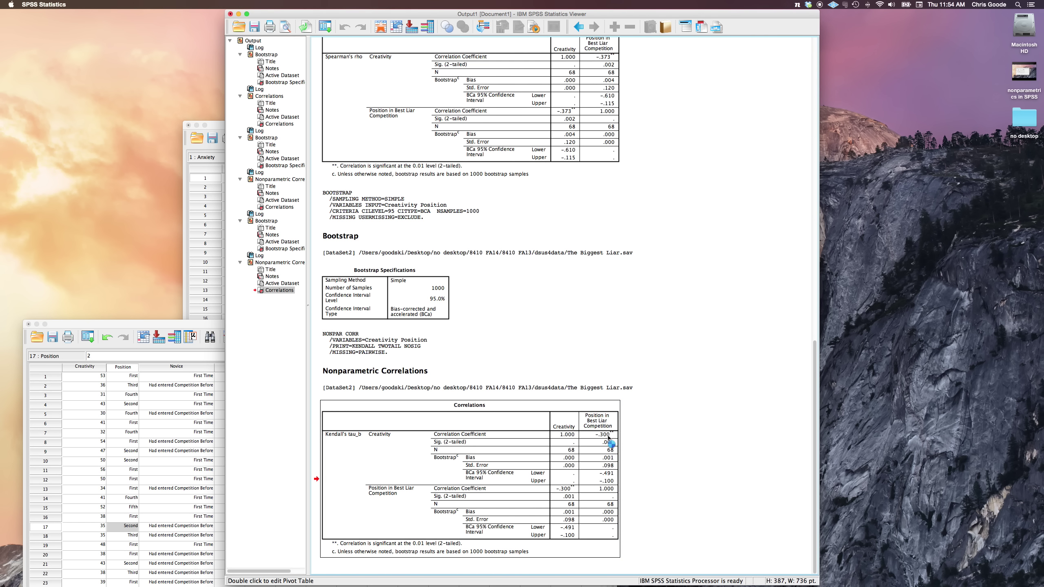
left_click(608, 438)
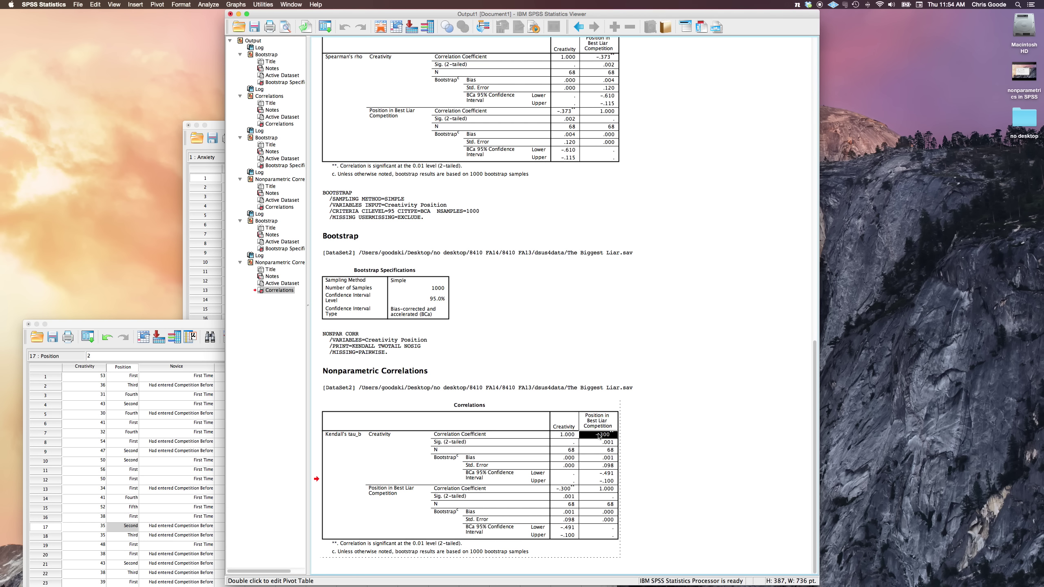
left_click(608, 443)
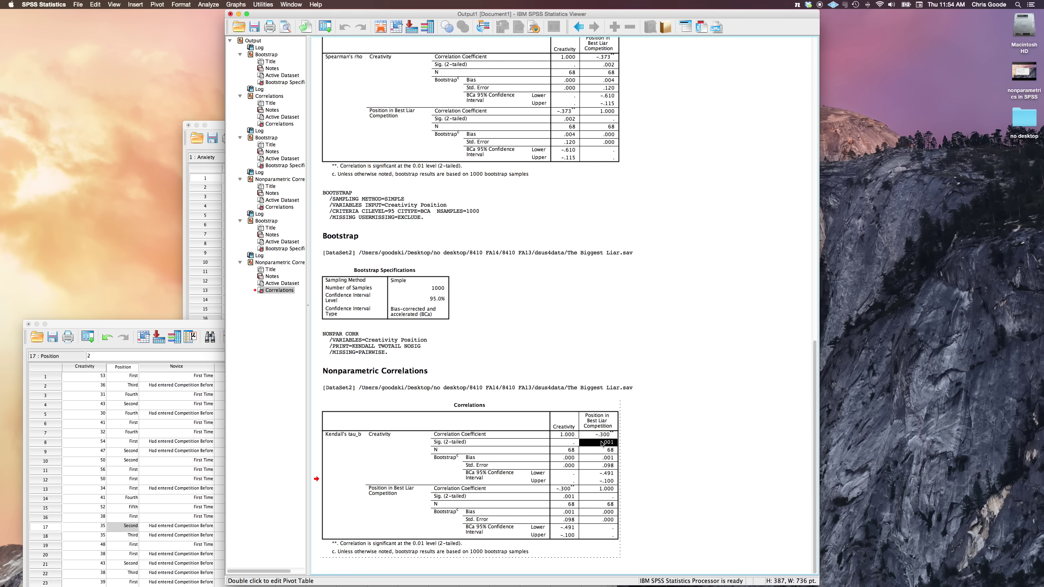
left_click(613, 474)
left_click(609, 484)
left_click(607, 476)
left_click(608, 482)
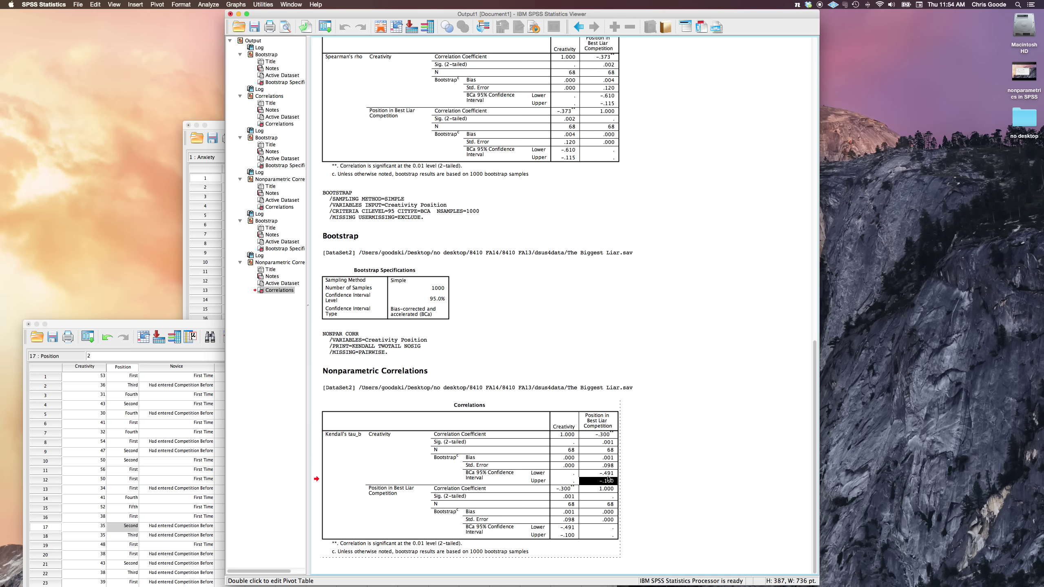
left_click(608, 475)
left_click(609, 483)
left_click(609, 474)
left_click(611, 483)
left_click(670, 498)
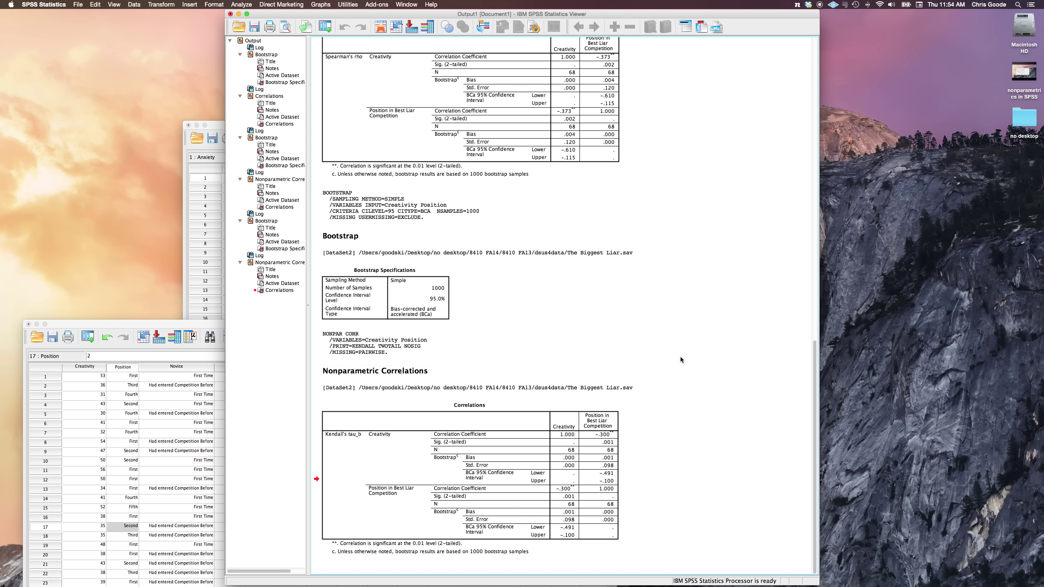
Open the data file PBCorr.SAV from the dsus4data folder and move its data window clear of the screen corner
left_click(202, 138)
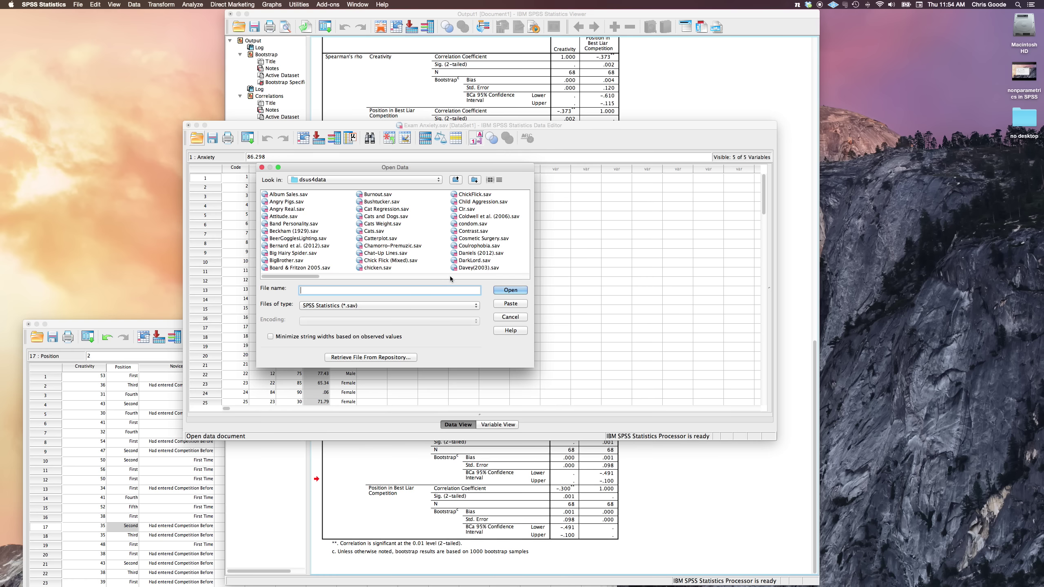
scroll(450, 279, "right", 5)
scroll(450, 276, "right", 6)
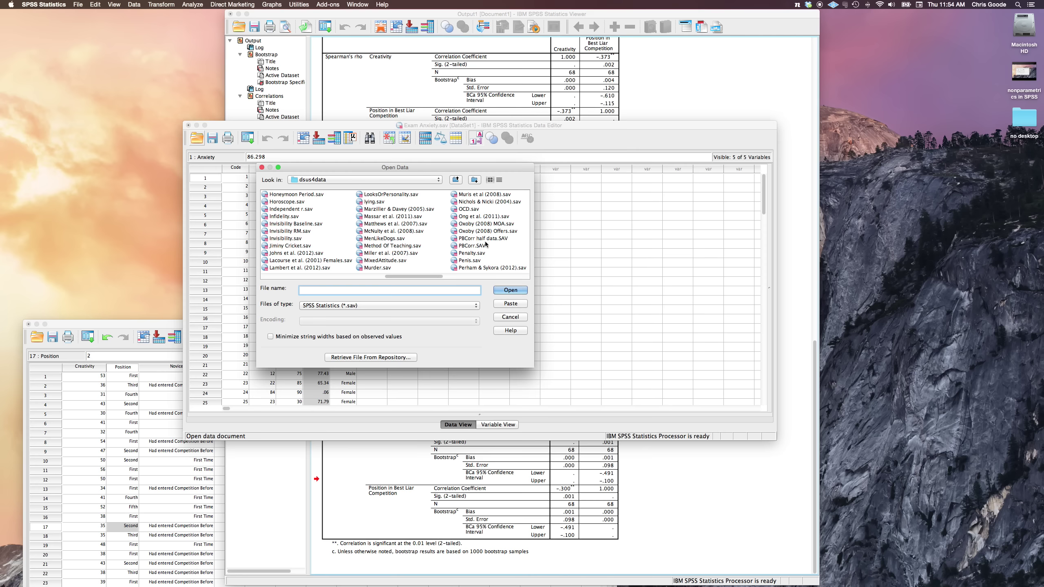
left_click(469, 245)
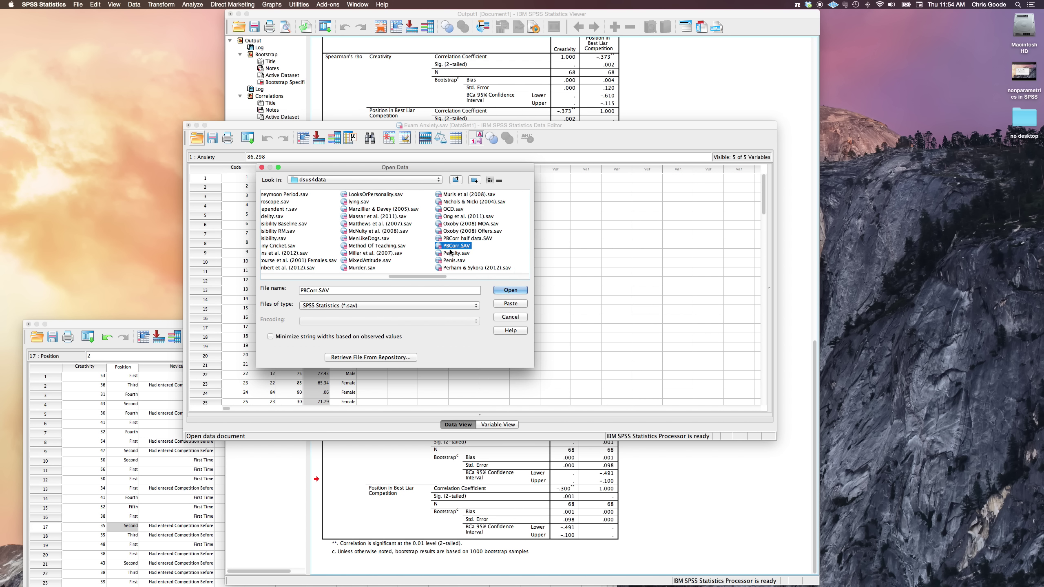
left_click(504, 291)
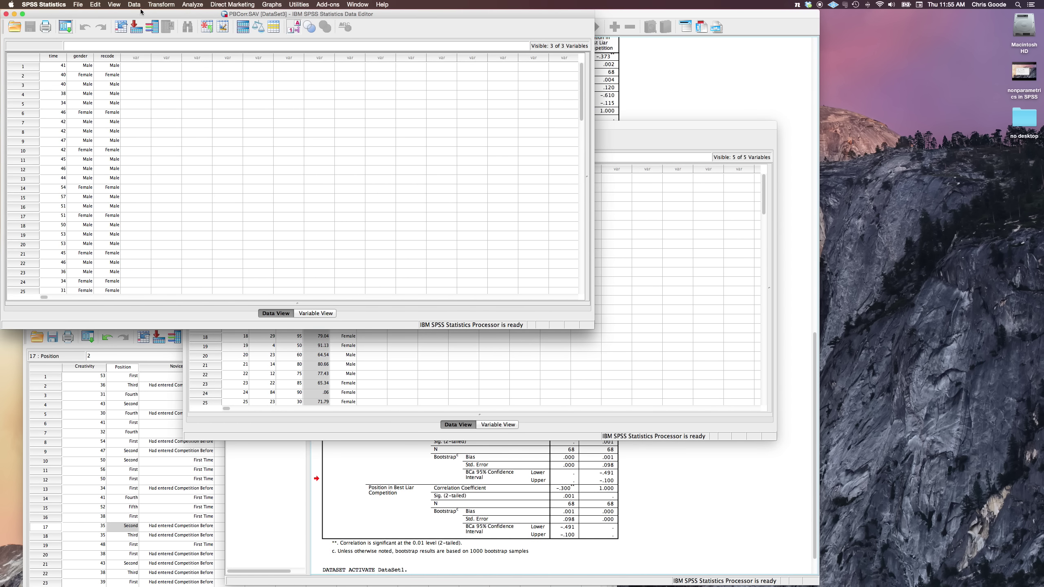
left_click_drag(138, 13, 334, 112)
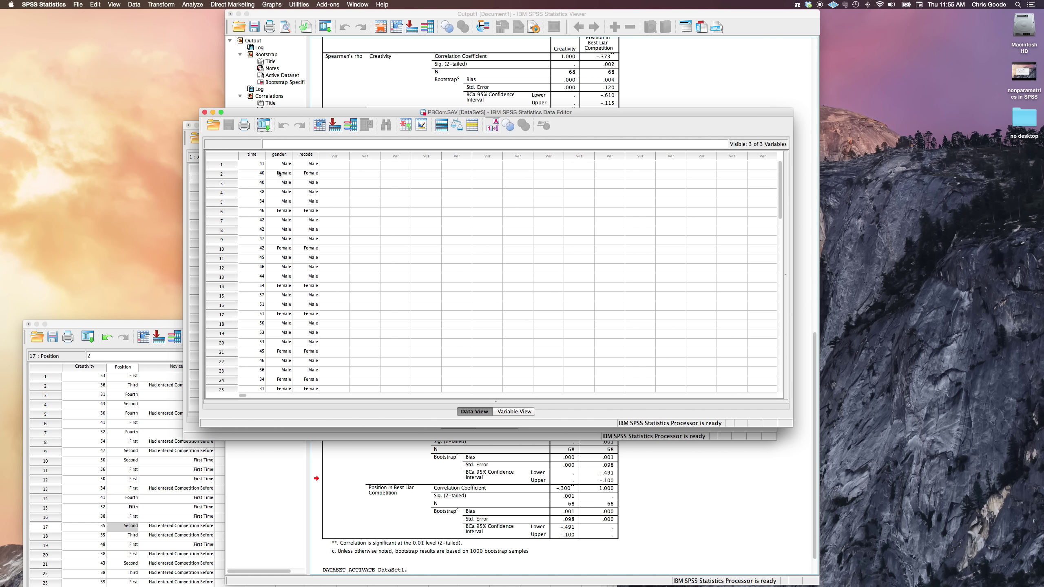
Compare the gender and recode columns in the PBCorr data, switching between value labels and numeric codes
left_click(282, 157)
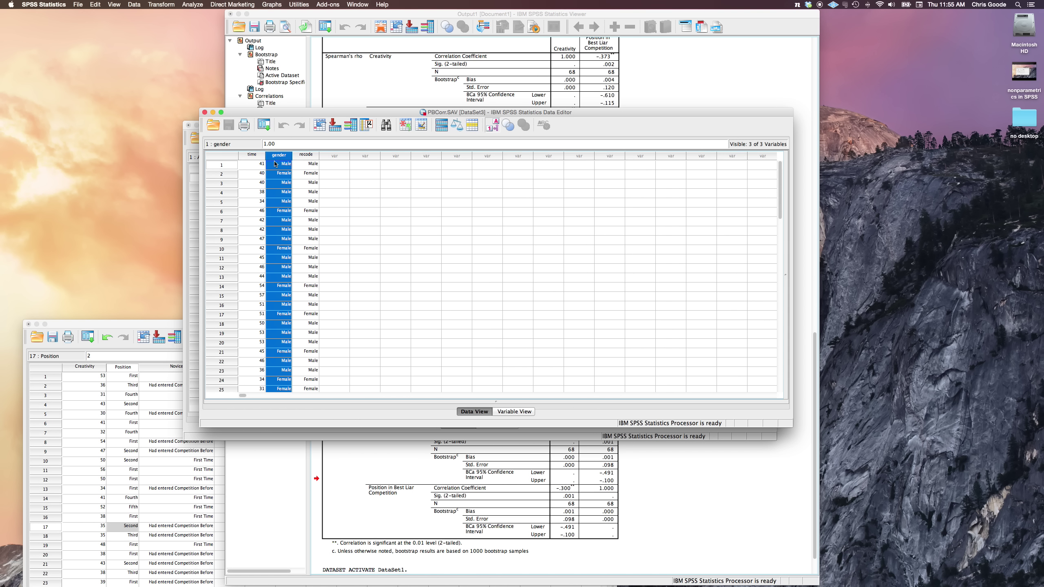
left_click(492, 125)
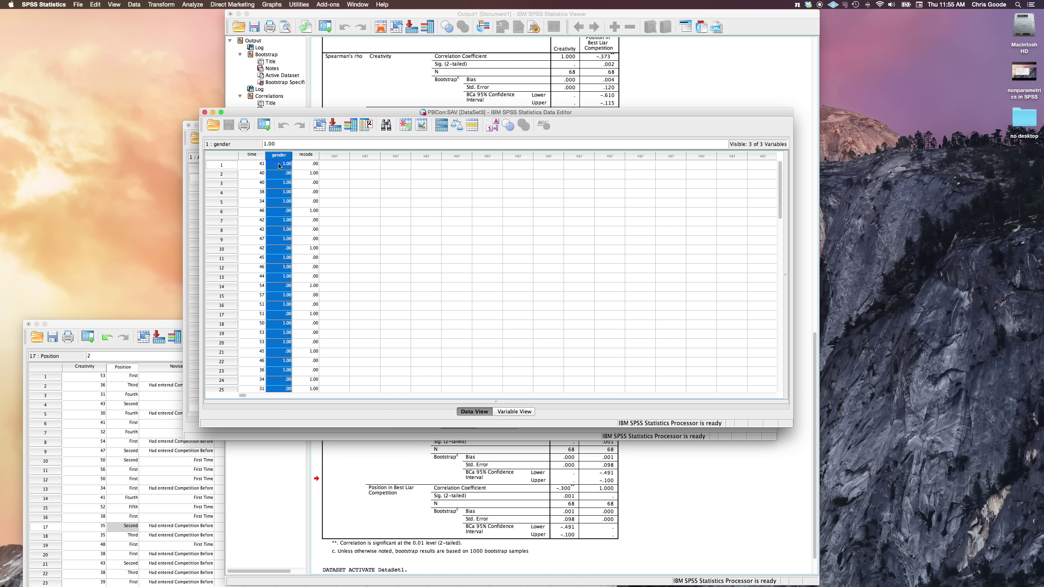
left_click(279, 166)
left_click(494, 127)
left_click(495, 128)
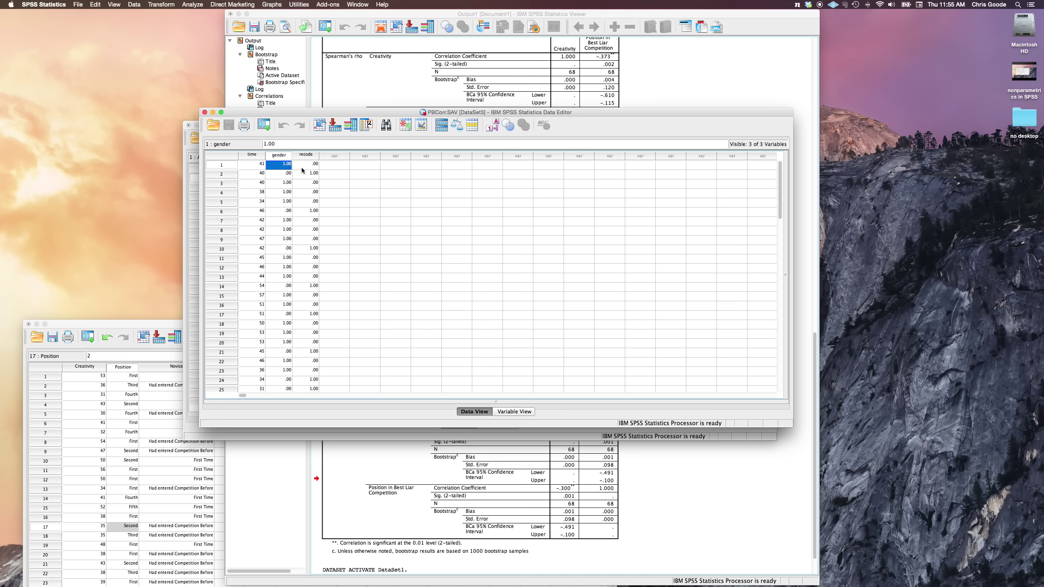
left_click(305, 155)
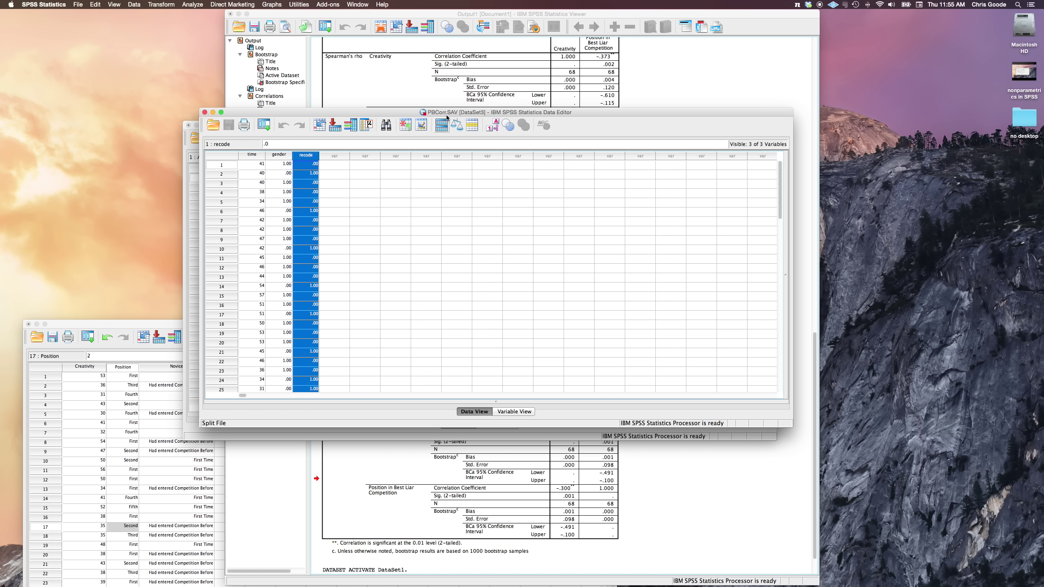
left_click(493, 127)
left_click(493, 126)
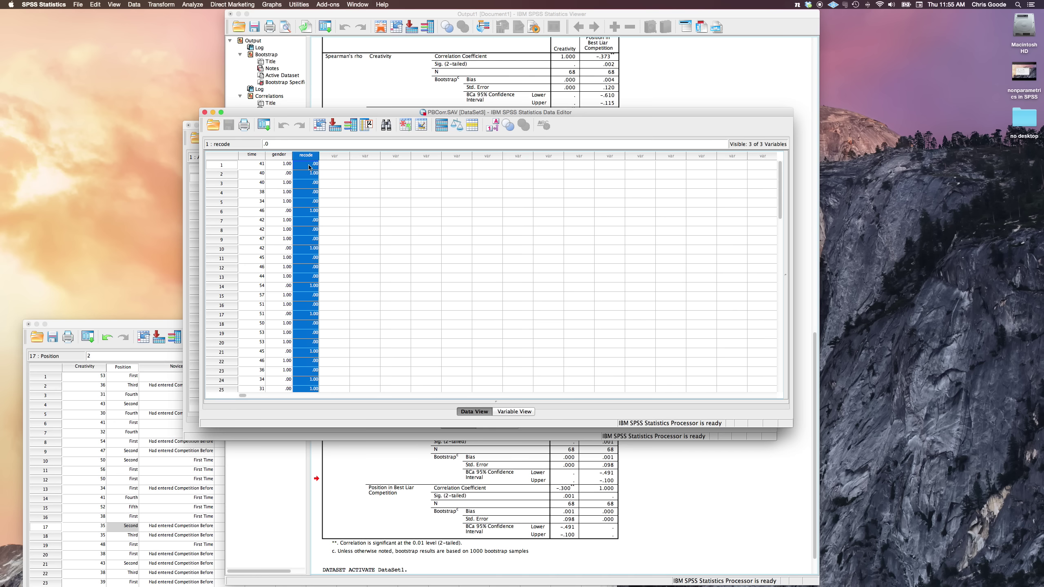
left_click(493, 127)
left_click(493, 127)
left_click(493, 127)
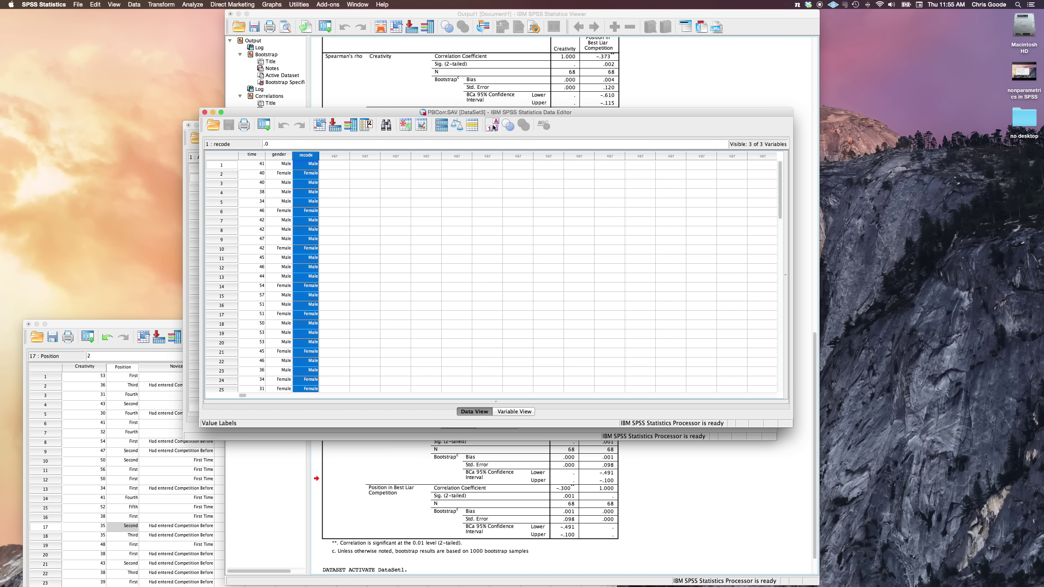
Set up a Pearson bivariate correlation between Time away from home (hours) and Gender of cat
left_click(282, 157)
left_click(189, 4)
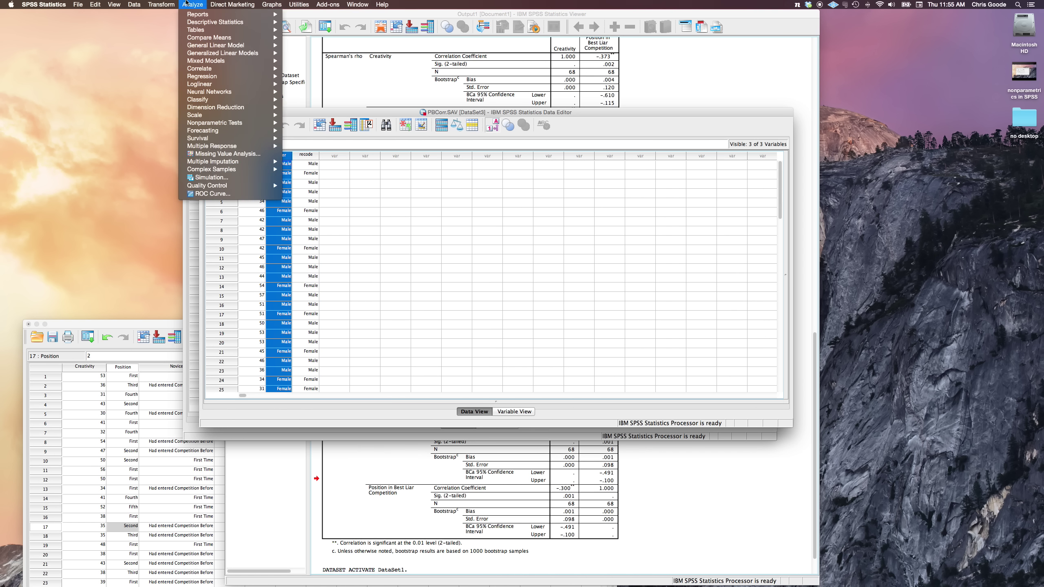
mouse_move(218, 72)
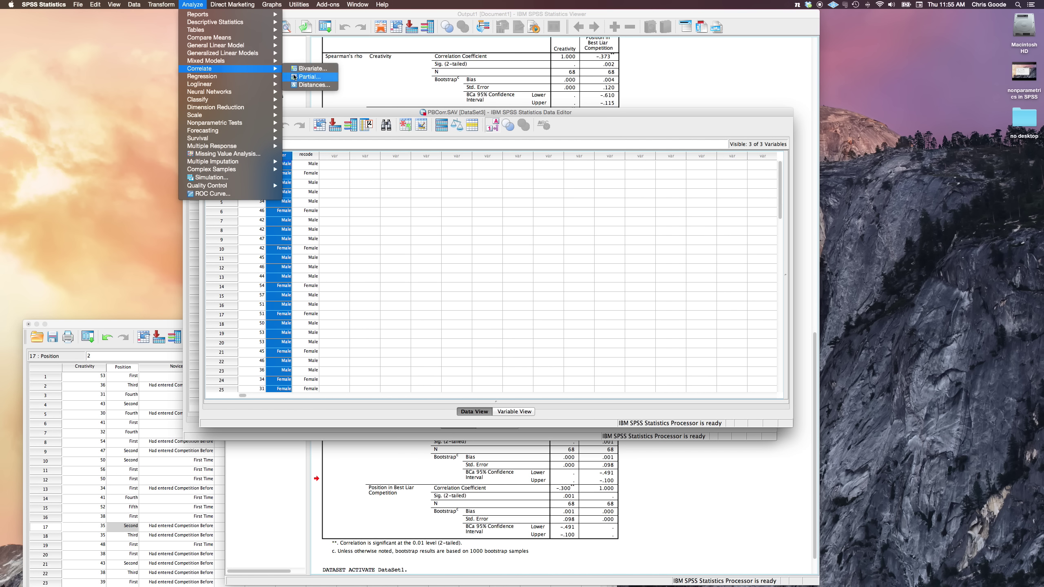
left_click(308, 77)
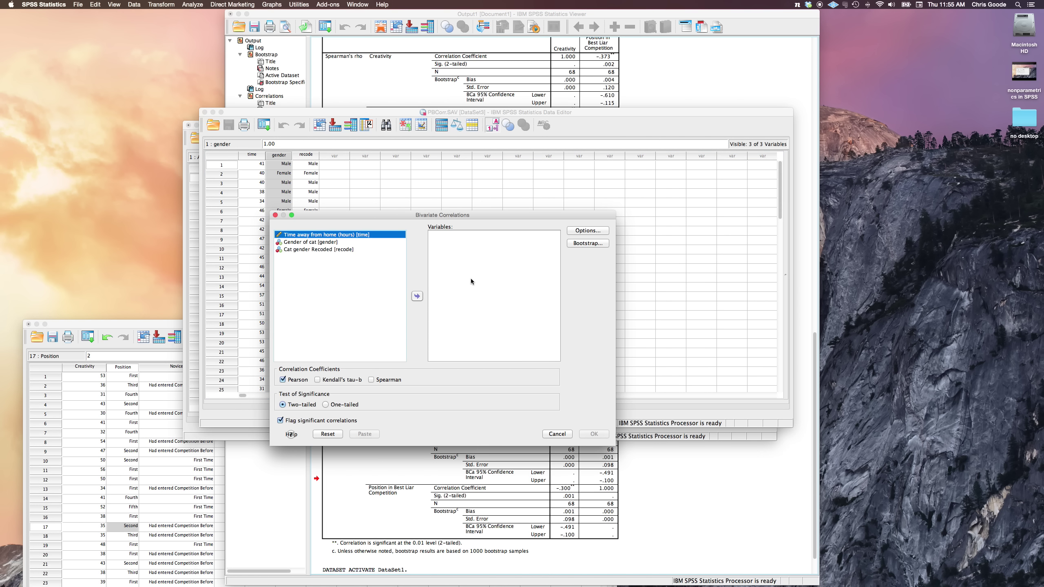
left_click(319, 242)
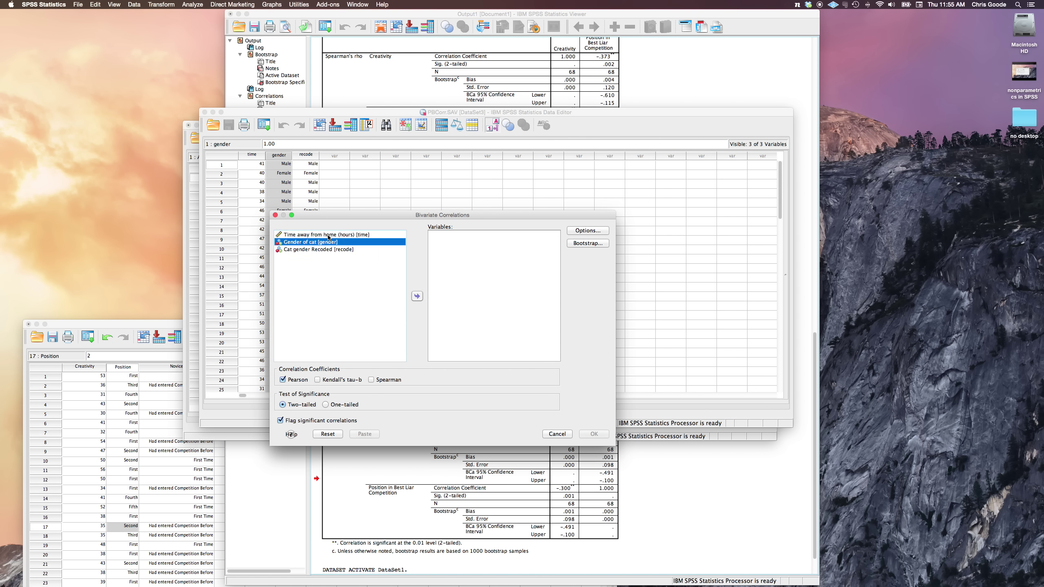
left_click(331, 238, "shift")
left_click(417, 296)
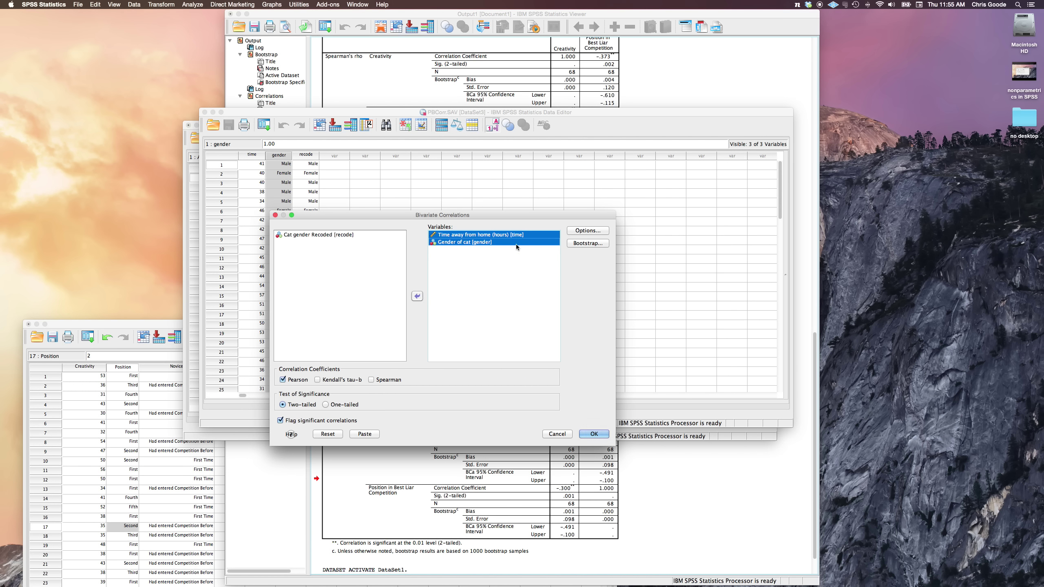
left_click(465, 244)
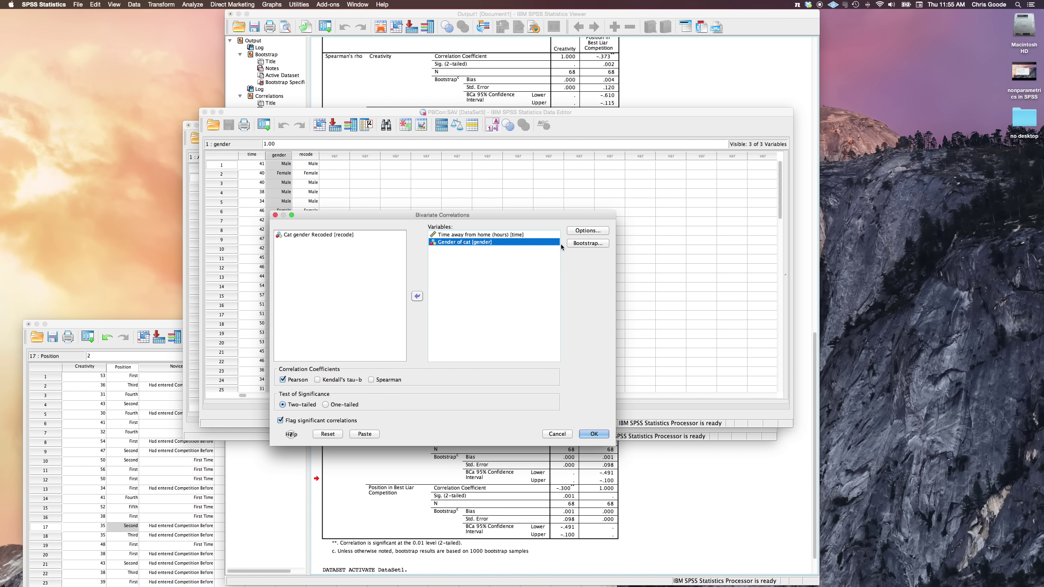
Set the bootstrap confidence intervals to bias corrected accelerated (BCa) with 1000 samples at 95%, and run the correlation
left_click(580, 244)
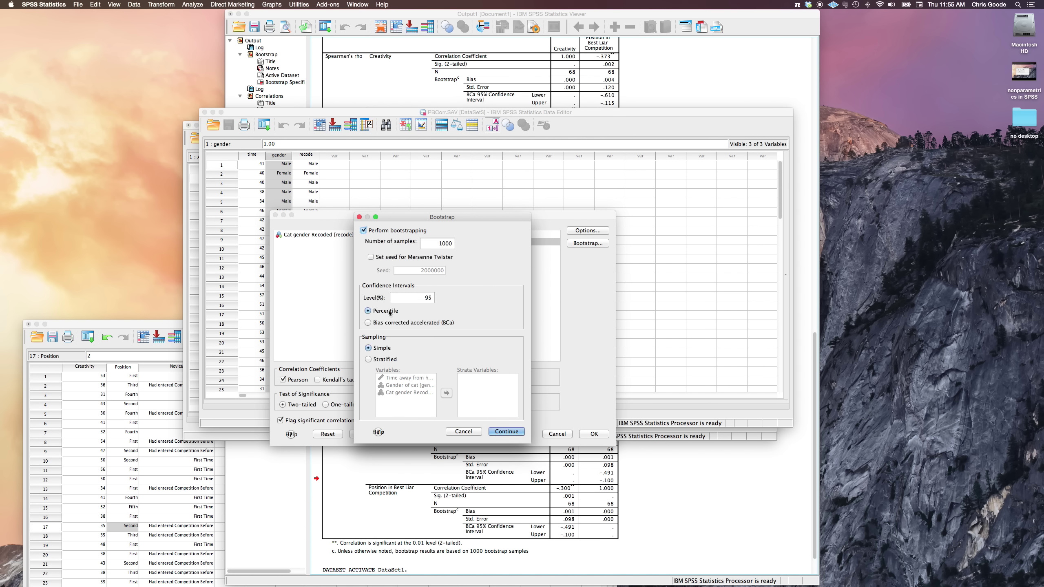
left_click(368, 324)
left_click(506, 431)
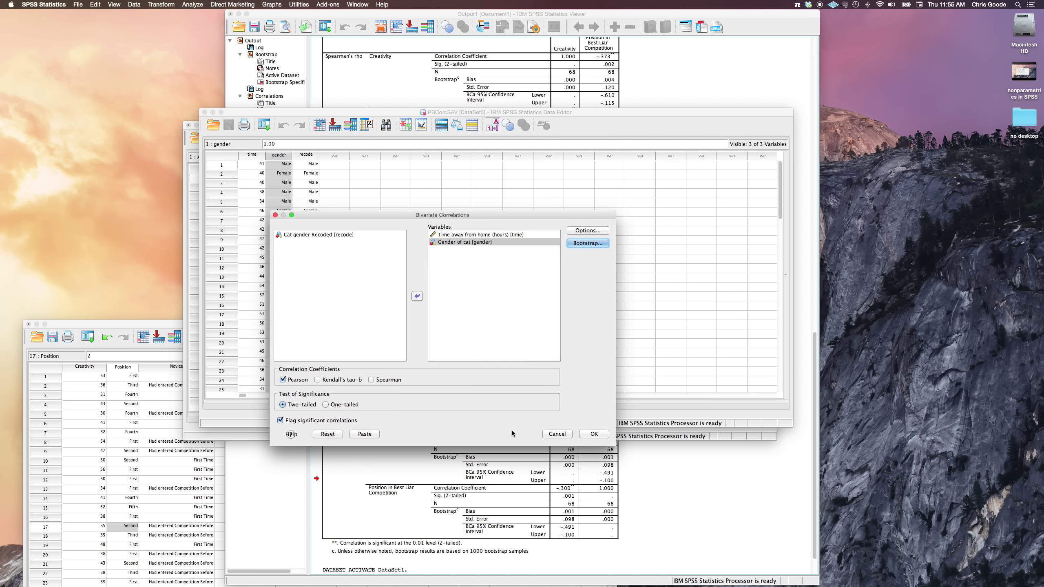
left_click(593, 434)
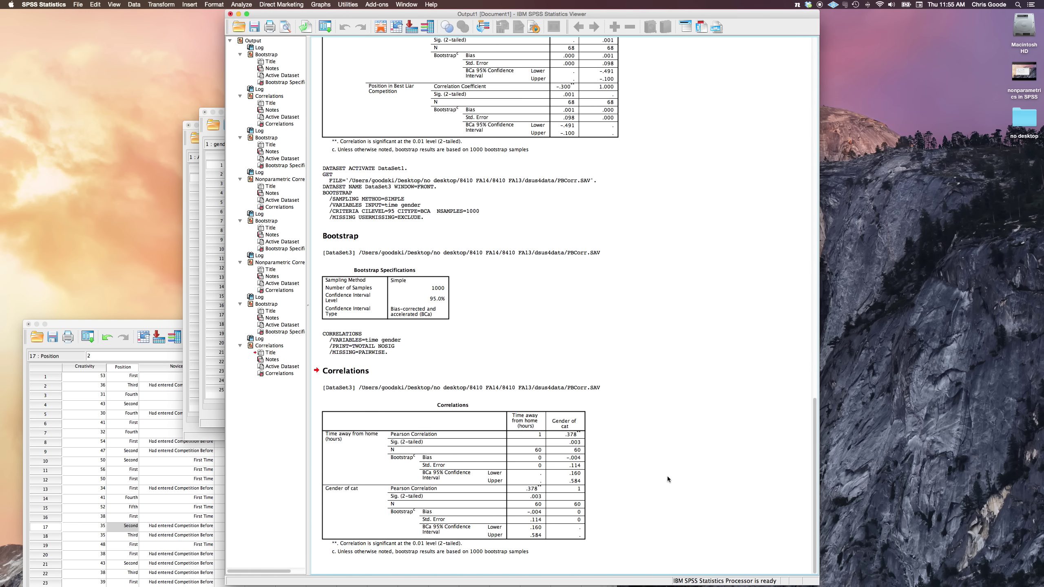
Show the PBCorr data as numeric codes and check how gender is coded in rows 1 and 2
left_click(563, 436)
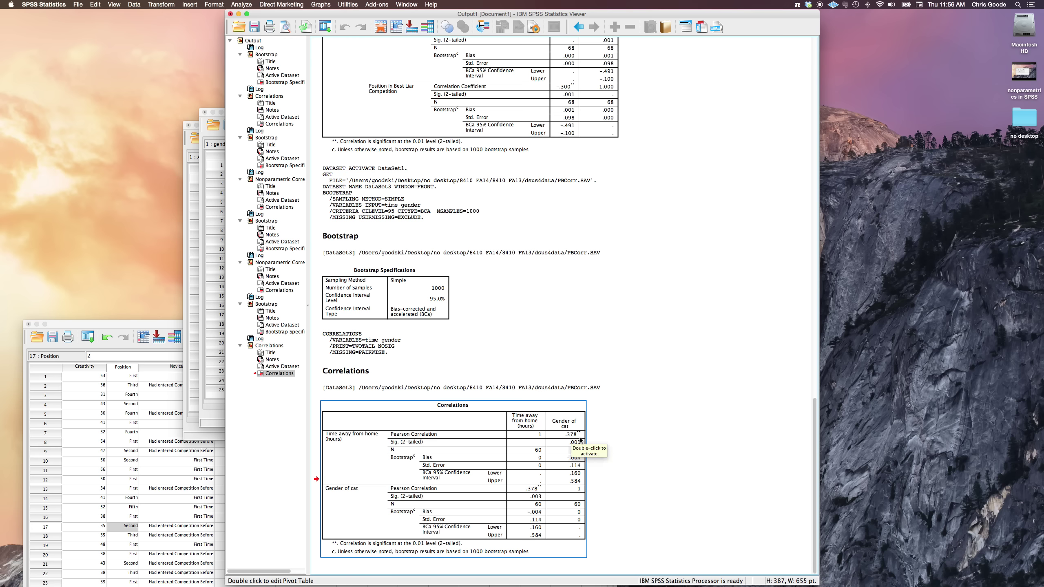
left_click(221, 193)
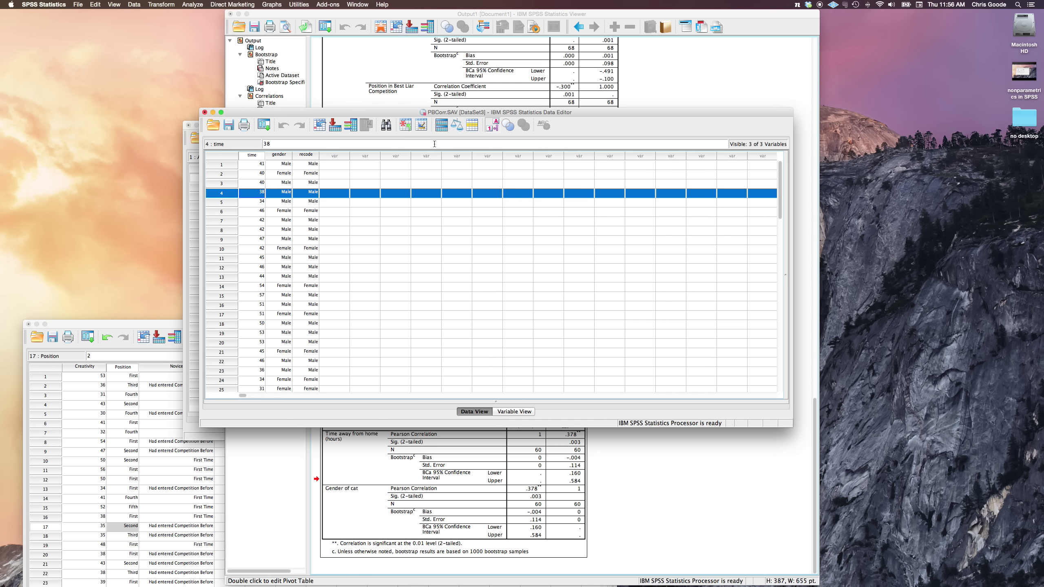
left_click(492, 125)
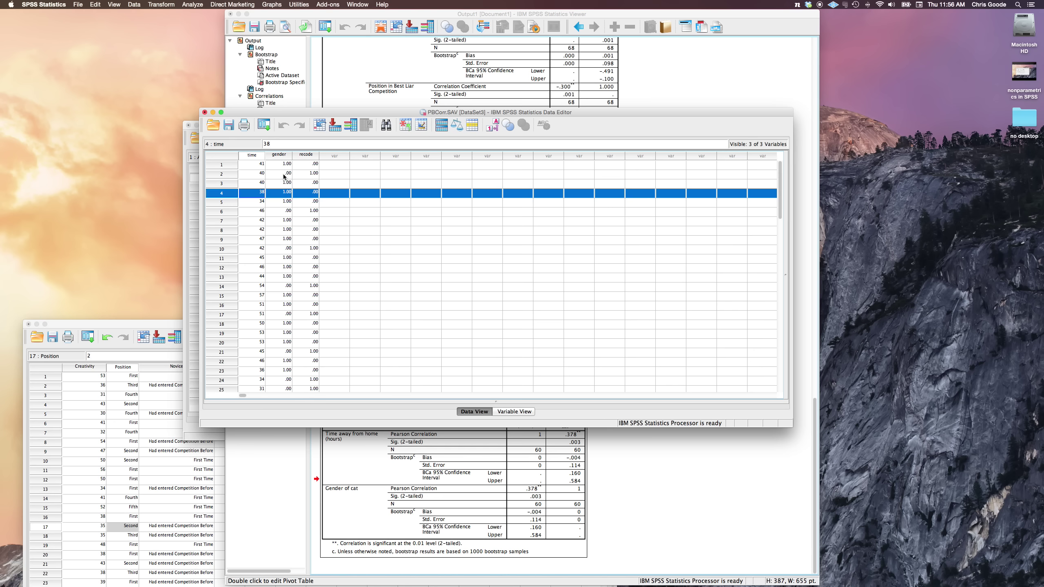
left_click(283, 177)
left_click(283, 165)
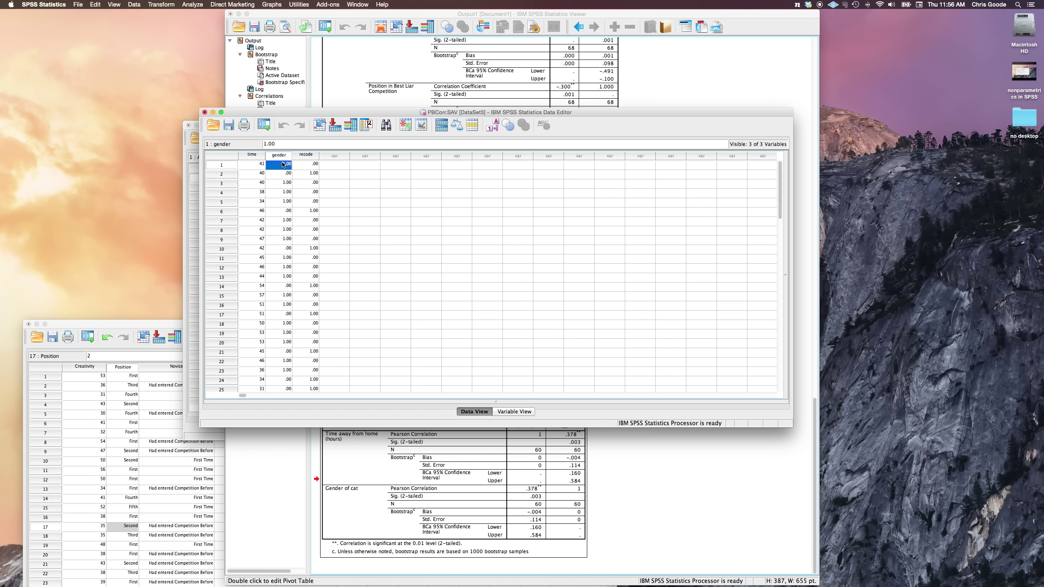
Return to the output and inspect the two-tailed significance of the correlation between time away from home and Gender of cat
left_click(623, 460)
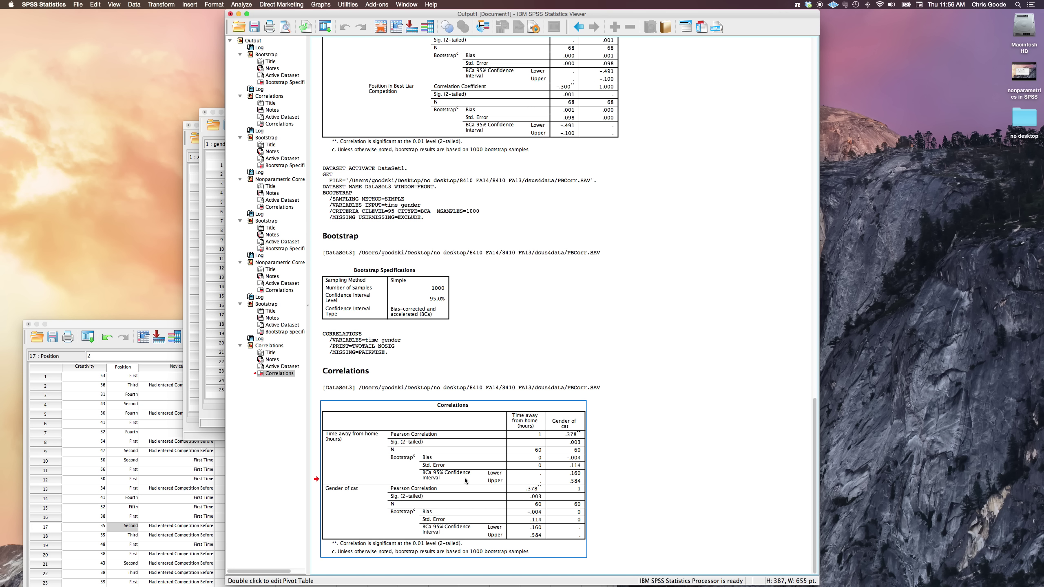
double_click(573, 439)
left_click(571, 441)
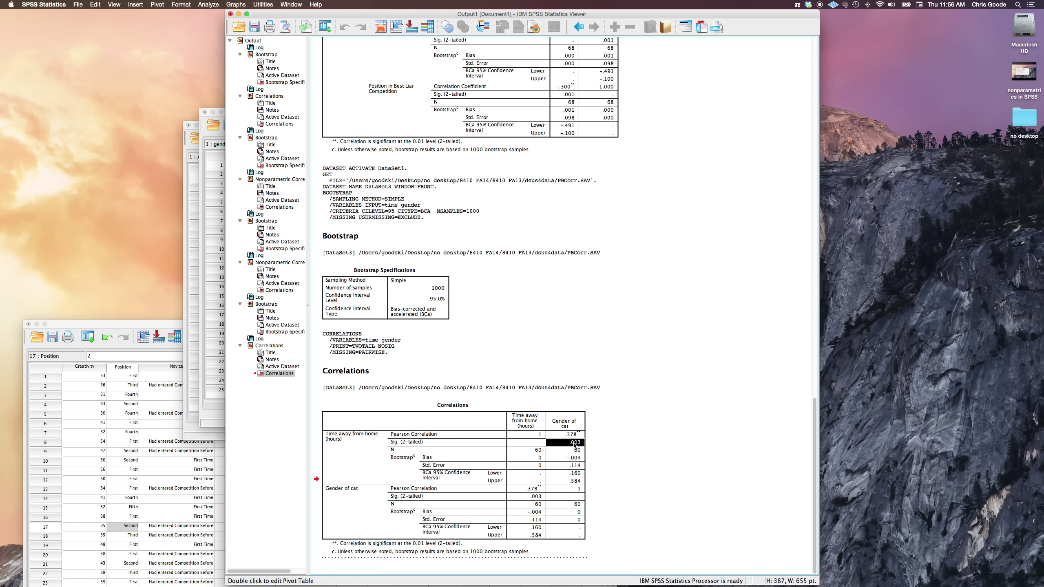
left_click(639, 495)
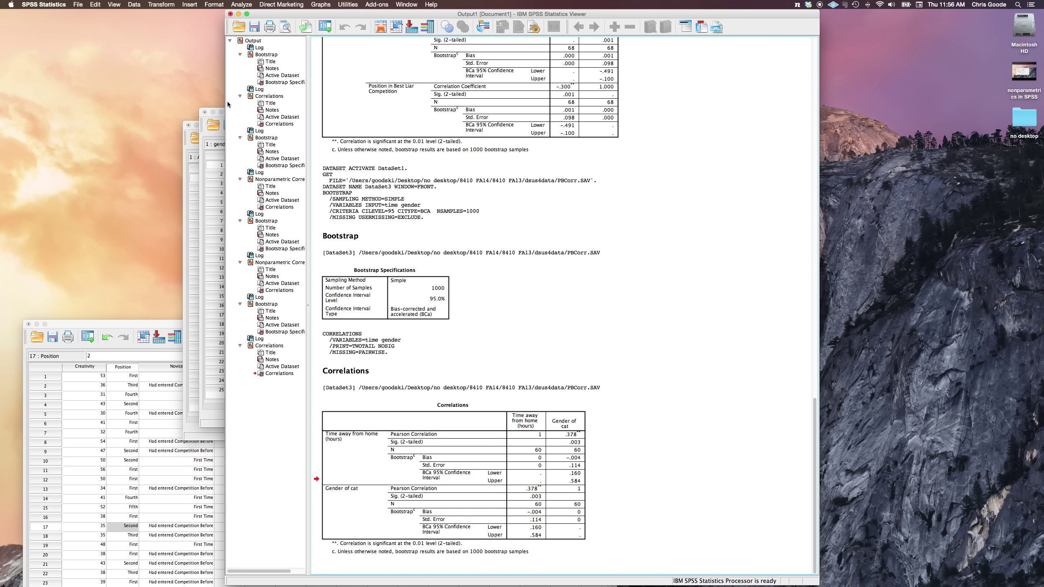
Bring the PBCorr data forward and examine the recode column, switching between numeric codes and value labels
left_click(241, 4)
left_click(242, 4)
left_click(221, 168)
left_click(221, 166)
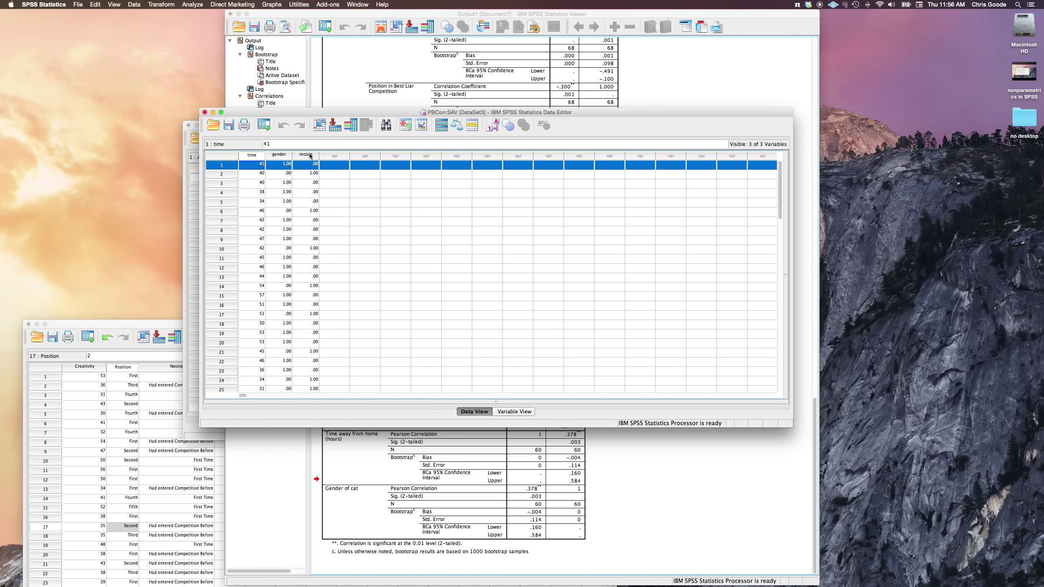
left_click(310, 155)
left_click(491, 125)
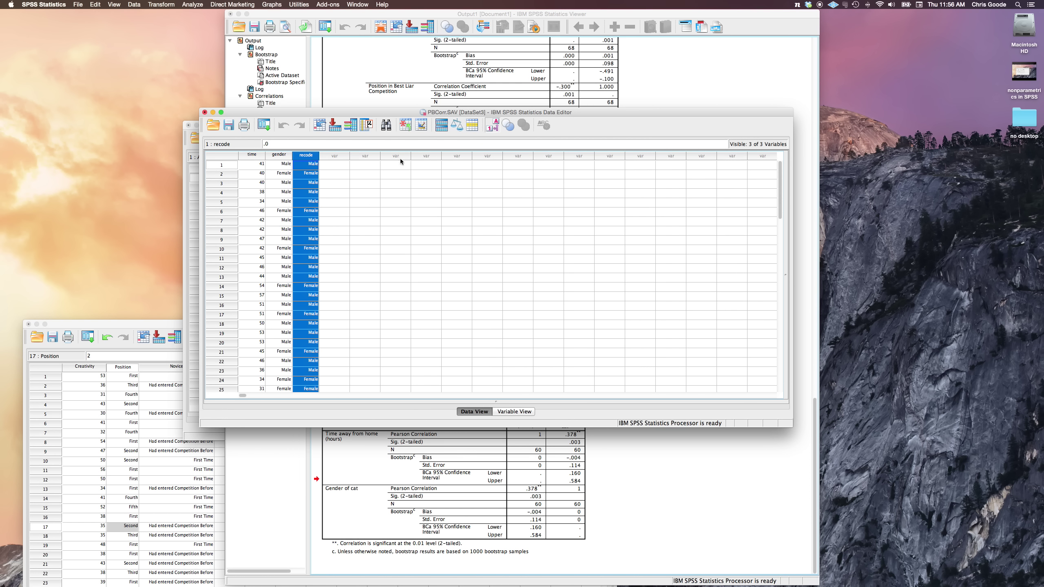
left_click(492, 125)
left_click(494, 126)
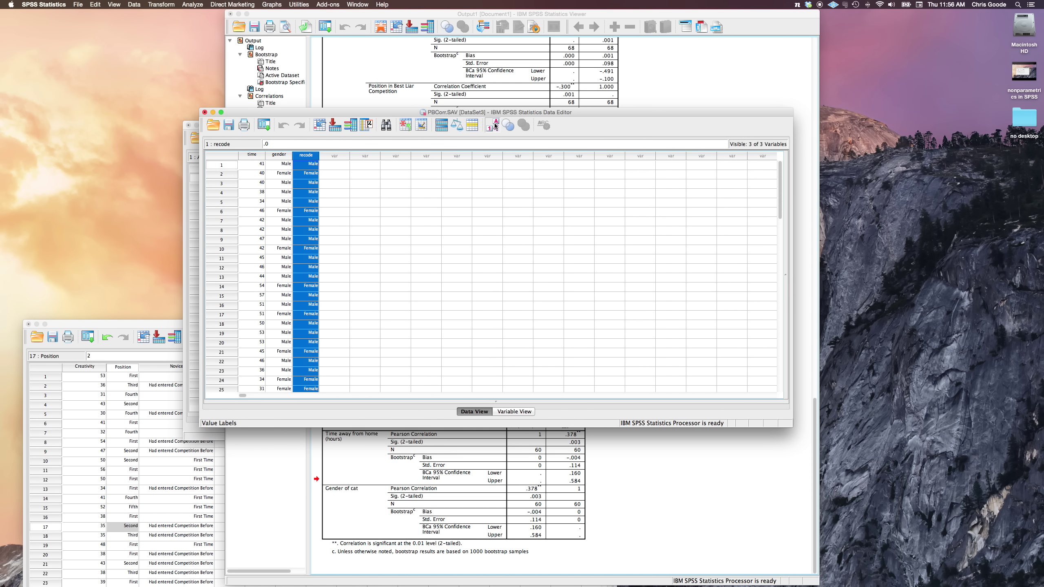
left_click(495, 125)
left_click(495, 126)
Set up a Pearson bivariate correlation on the PBCorr data, replacing Gender of cat with Cat gender Recoded alongside Time away from home (hours)
left_click(192, 4)
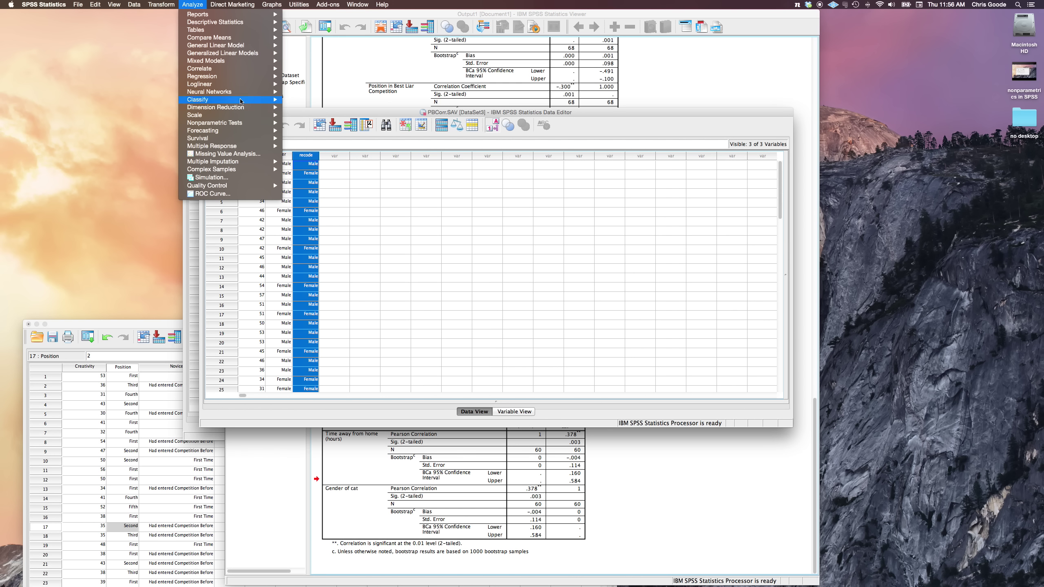
mouse_move(239, 81)
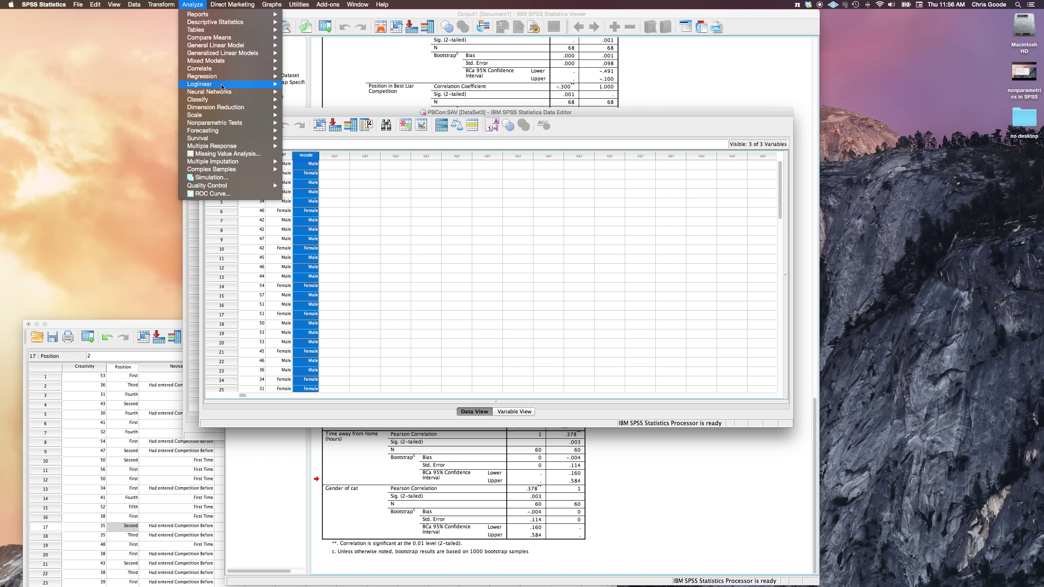
left_click(304, 70)
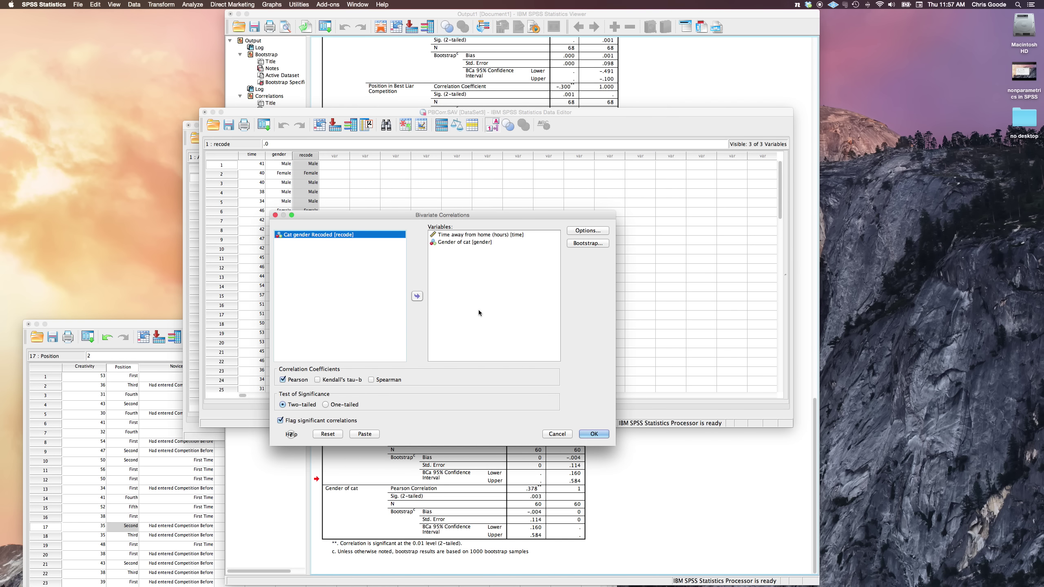
left_click(461, 242)
left_click(416, 296)
left_click(352, 243)
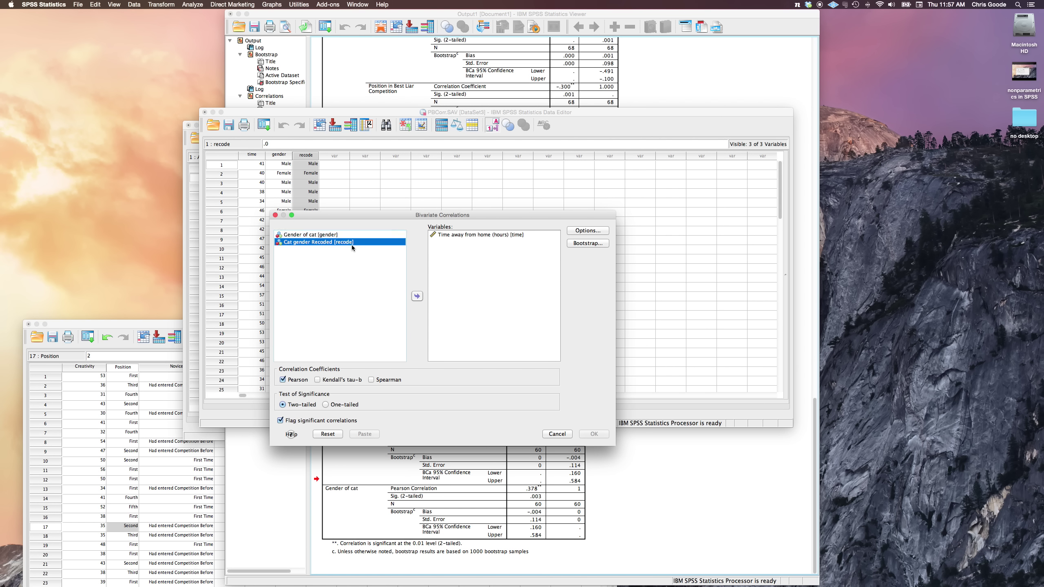
left_click(418, 299)
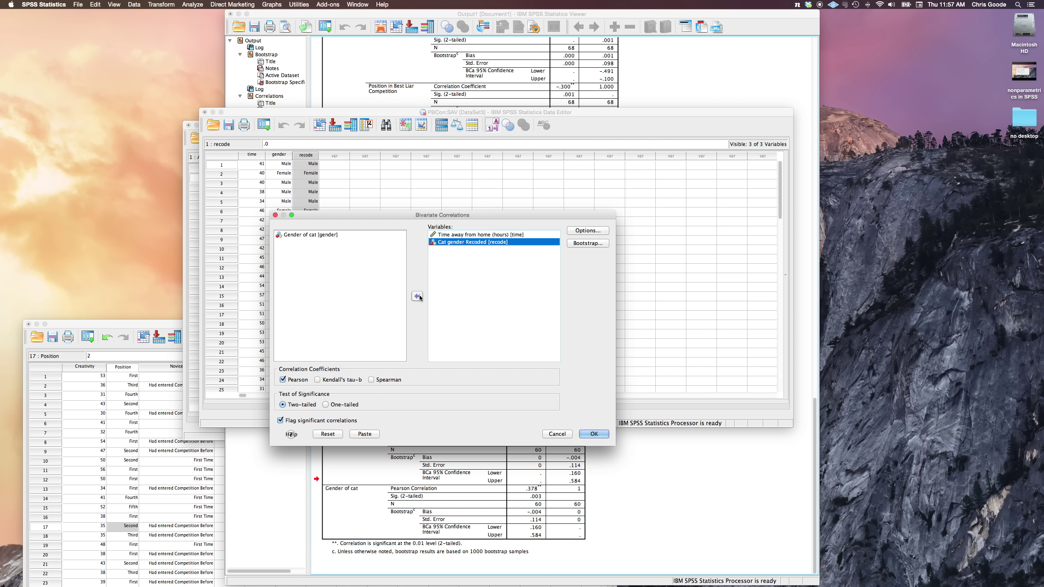
Keep bootstrapping at 1000 samples with 95% bias corrected accelerated (BCa) intervals, and run the correlation
left_click(586, 245)
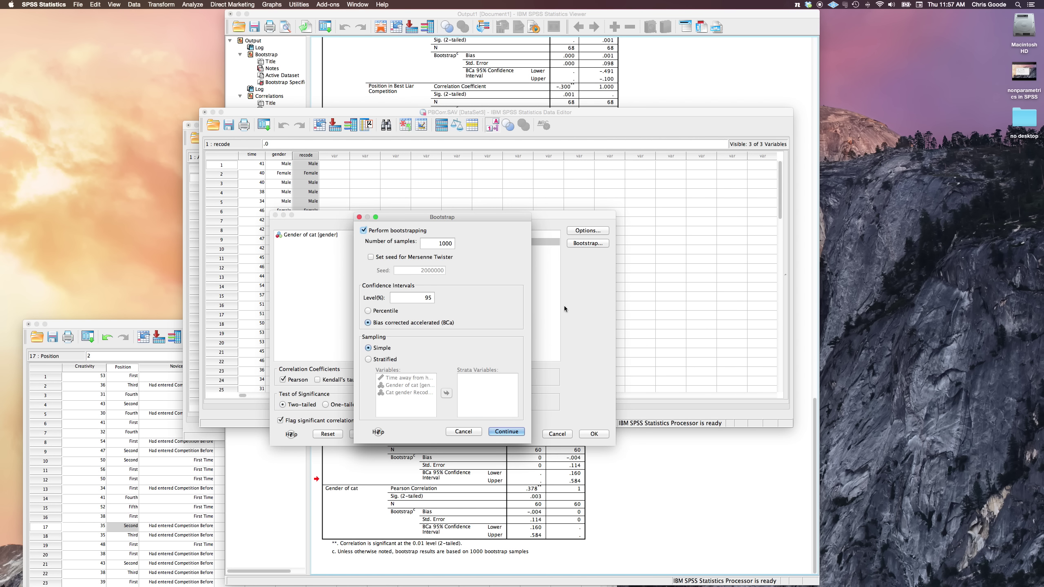
left_click(506, 432)
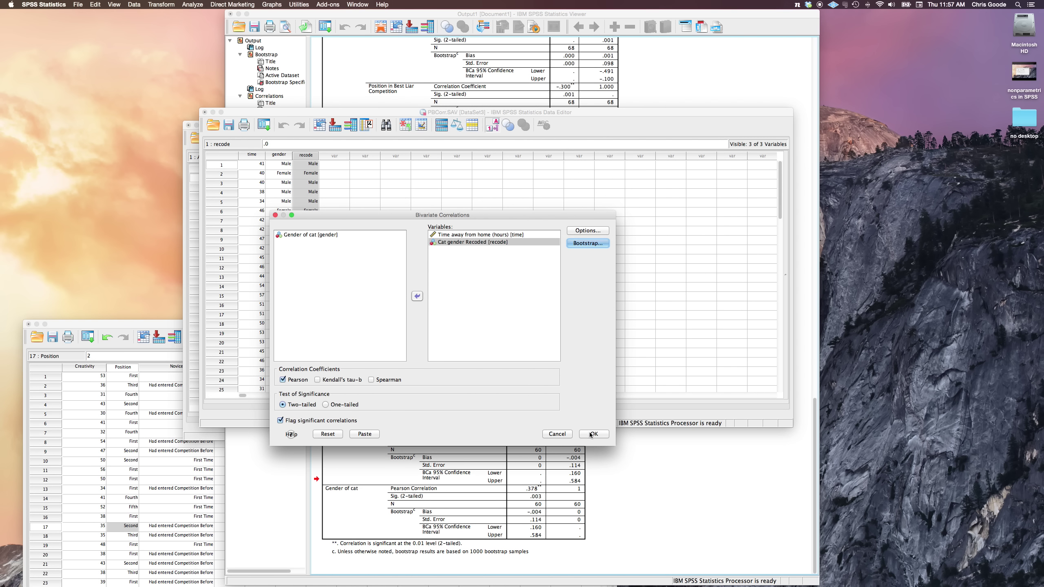
left_click(591, 434)
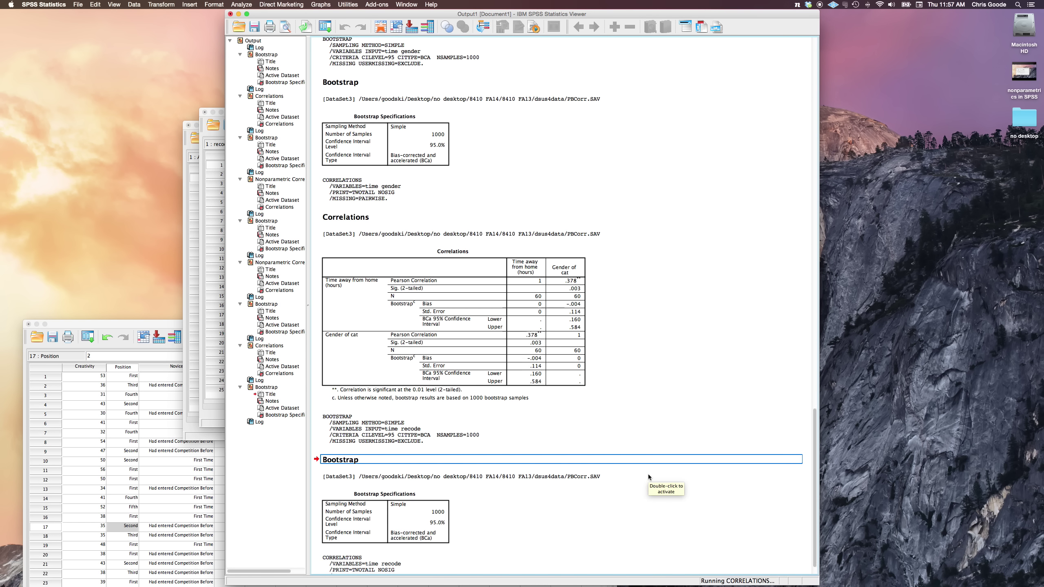
Compare the Pearson coefficients of time away from home in the Gender of cat and Cat gender Recoded correlation tables
left_click(571, 436)
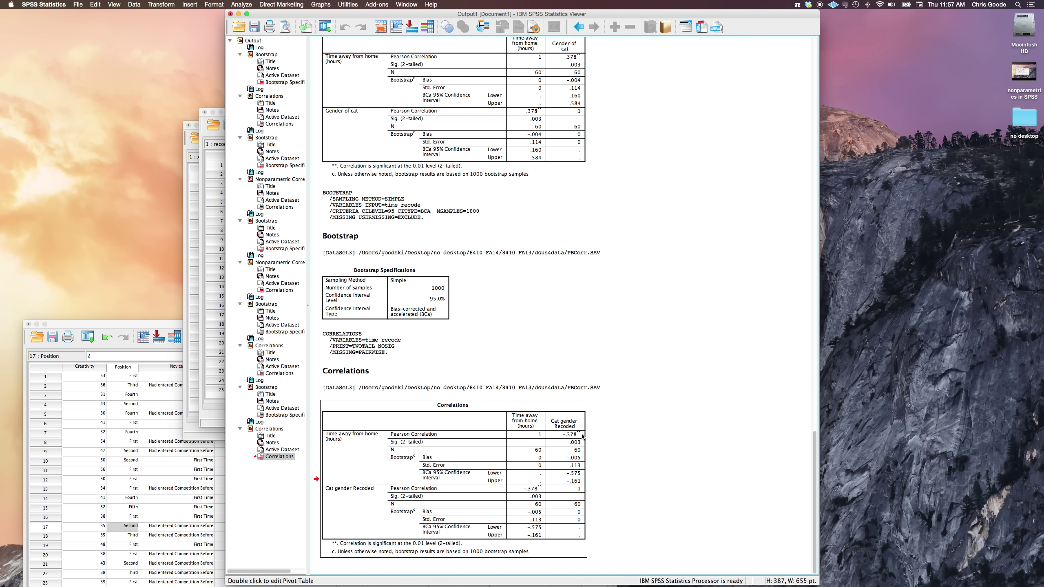
left_click_drag(570, 437, 580, 437)
double_click(579, 436)
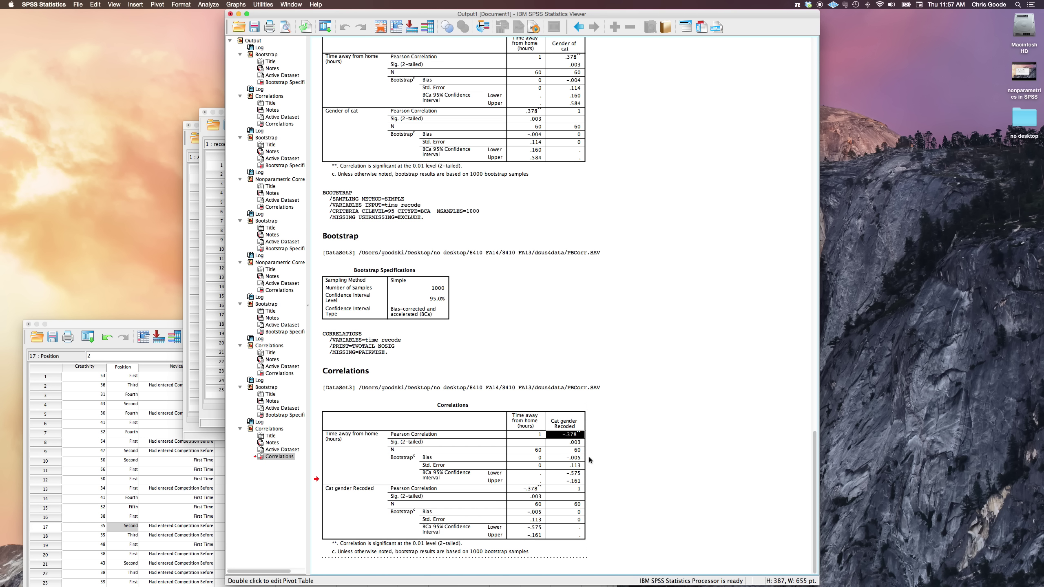
left_click(575, 57)
double_click(569, 74)
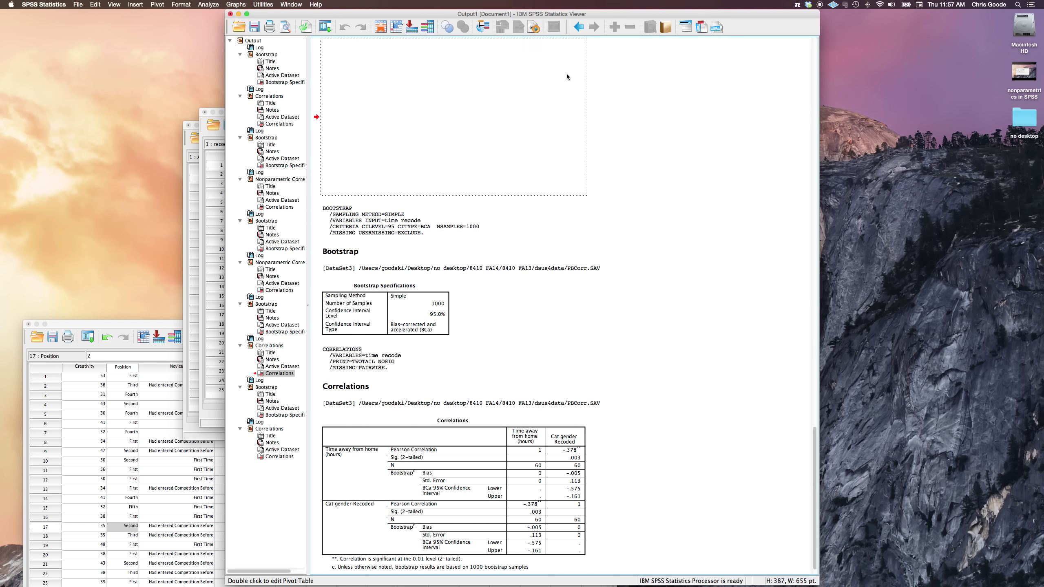
left_click(660, 362)
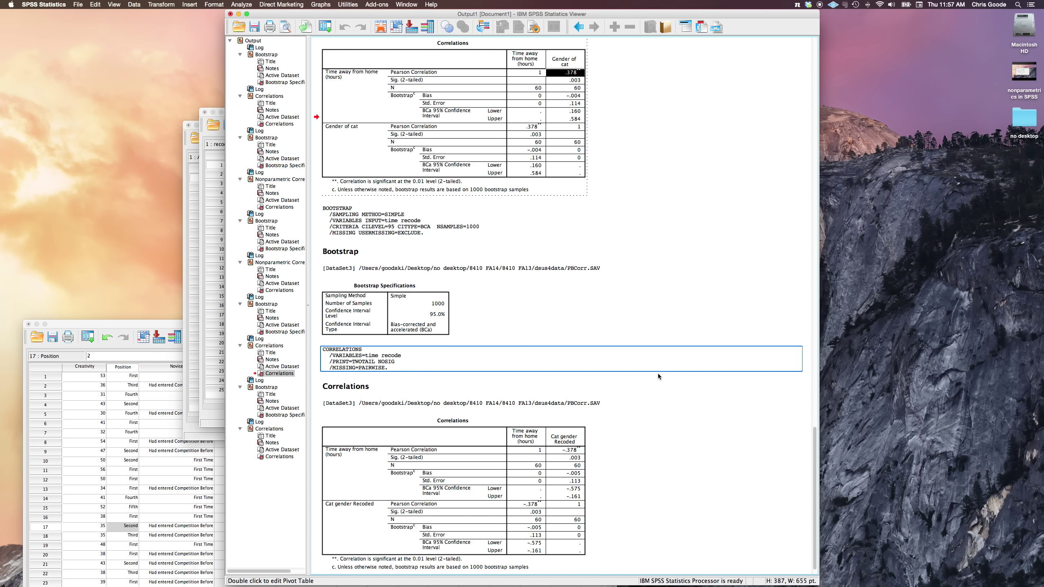
left_click(565, 452)
double_click(577, 453)
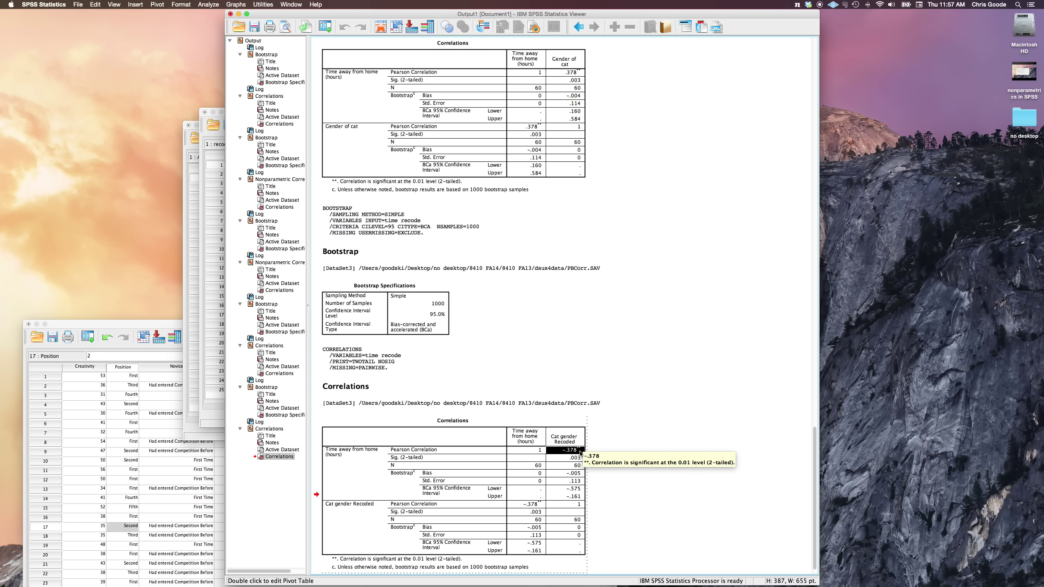
Recheck how gender and recode are coded in the PBCorr data by switching between value labels and numeric codes
left_click(221, 167)
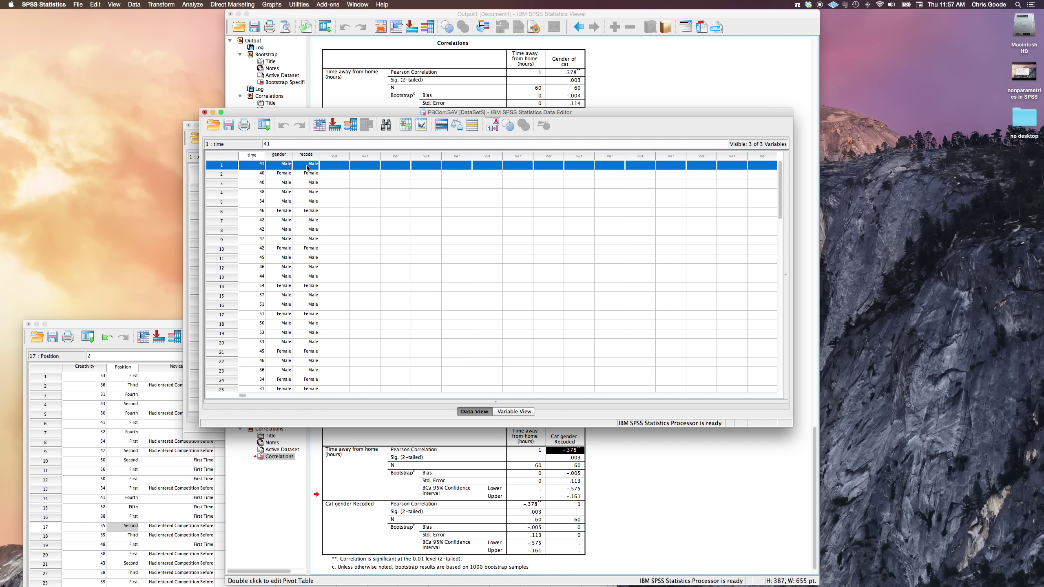
left_click(492, 125)
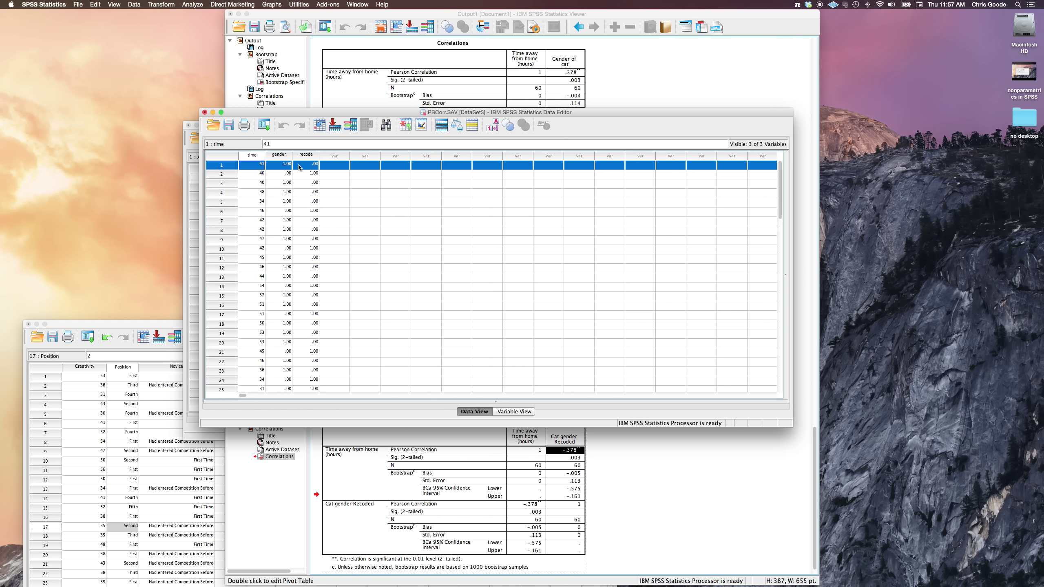
left_click(492, 125)
Compare the BCa 95% confidence intervals in the Gender of cat and Cat gender Recoded correlation tables
left_click(618, 478)
left_click(578, 457)
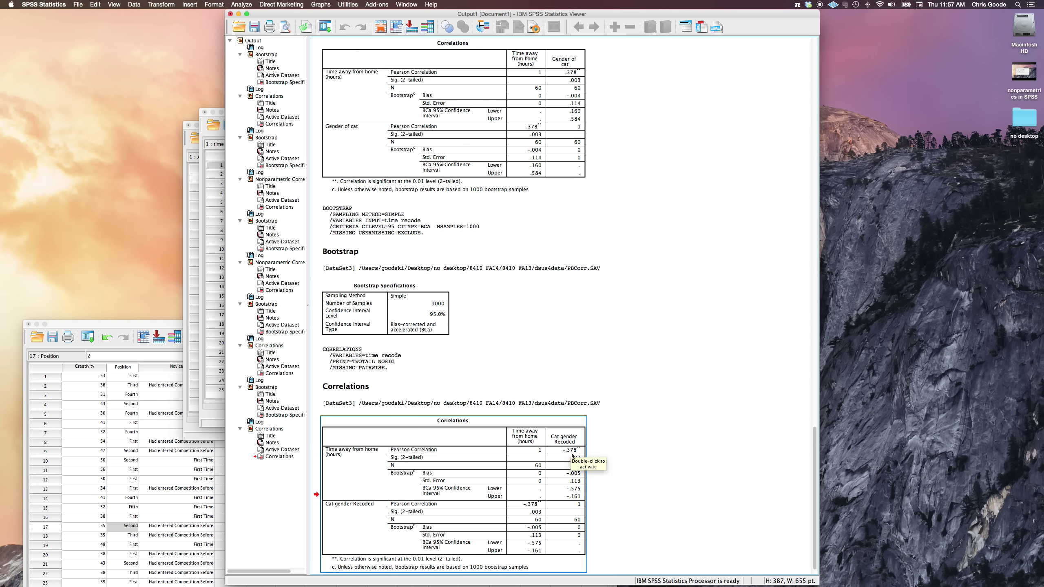
left_click(512, 492)
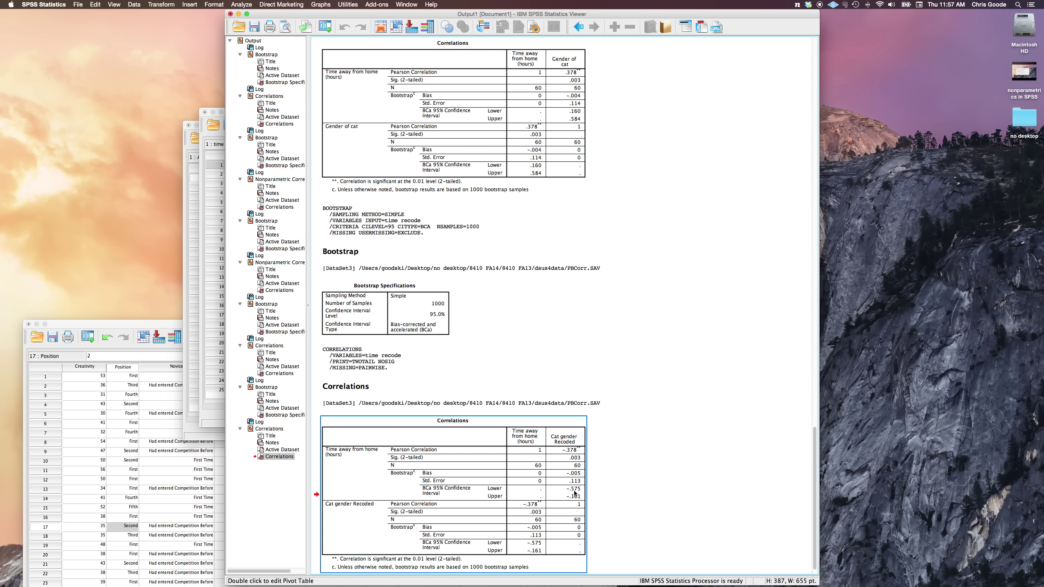
left_click(564, 148)
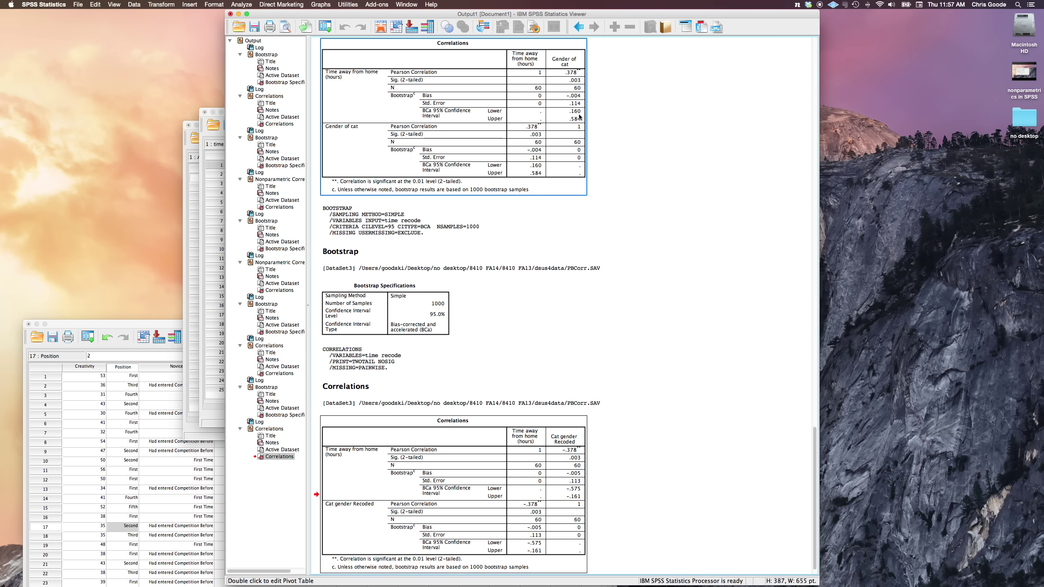
left_click(588, 209)
left_click(575, 499)
left_click(569, 243)
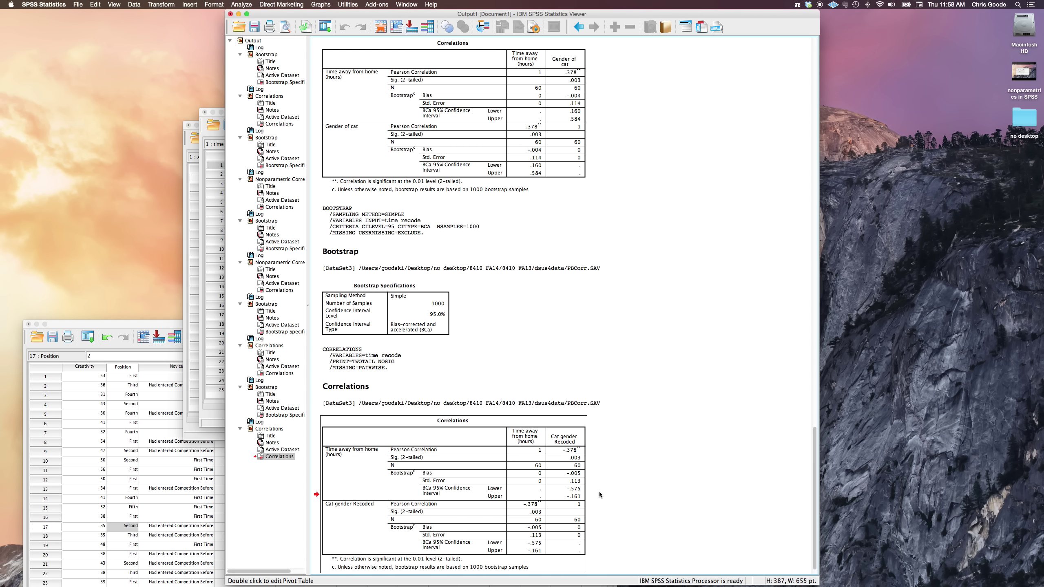
left_click(583, 504)
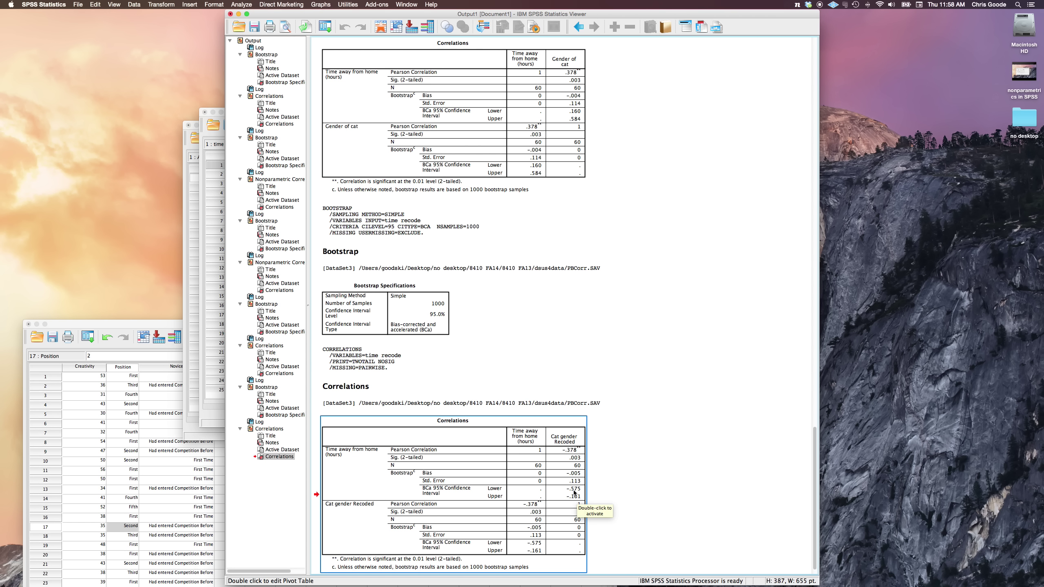
left_click(669, 453)
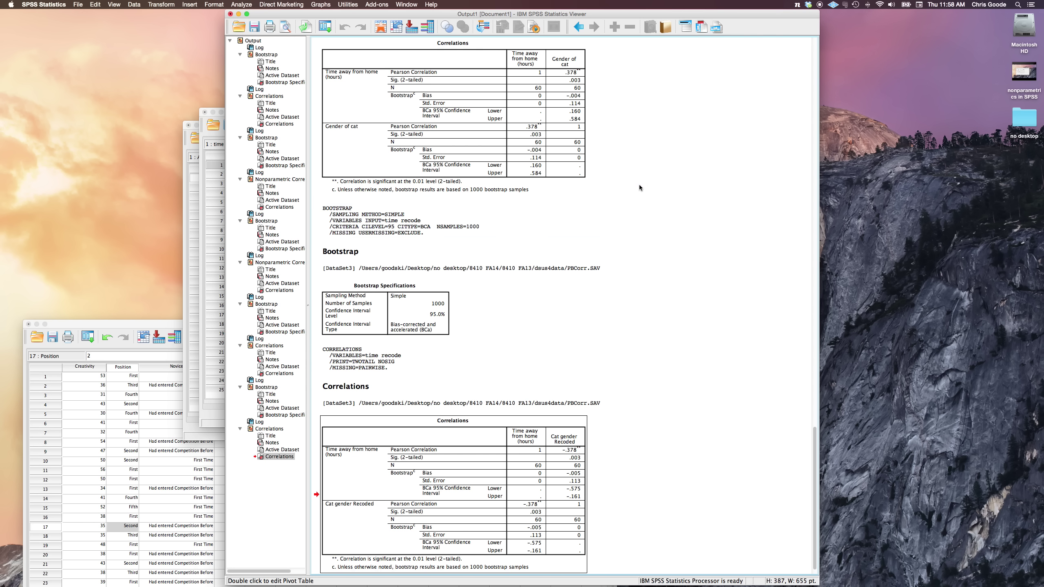
Bring the Exam Anxiety data forward, reposition its window, and examine the Revise, Exam and Anxiety columns
left_click(192, 188)
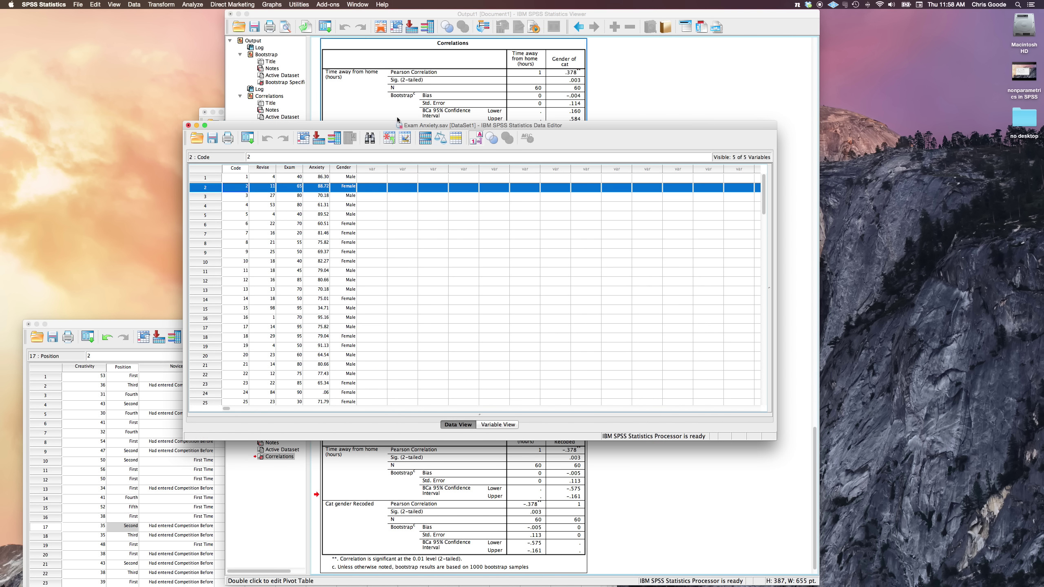
left_click_drag(385, 126, 323, 94)
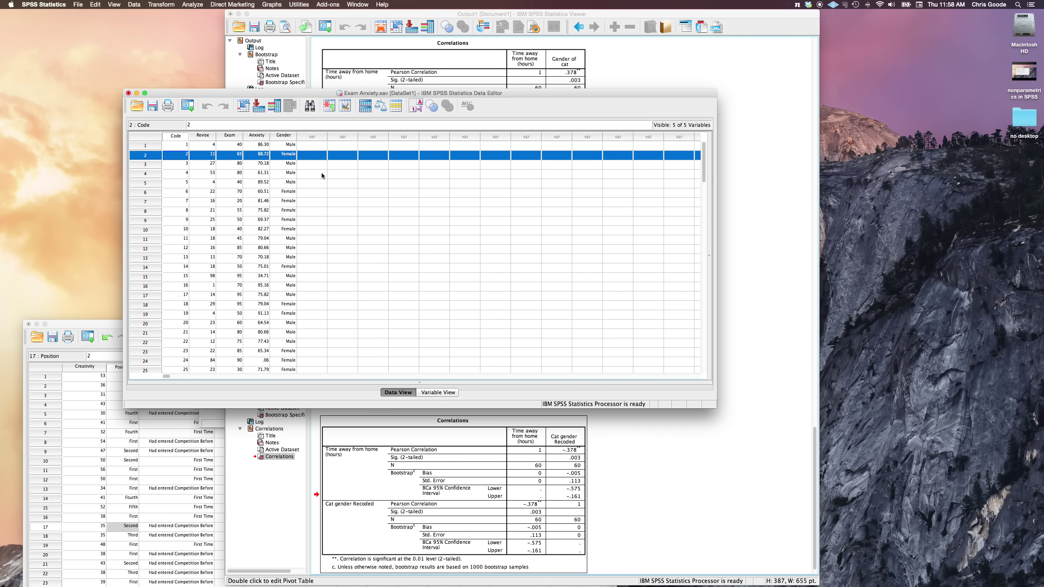
left_click(310, 147)
left_click(213, 146)
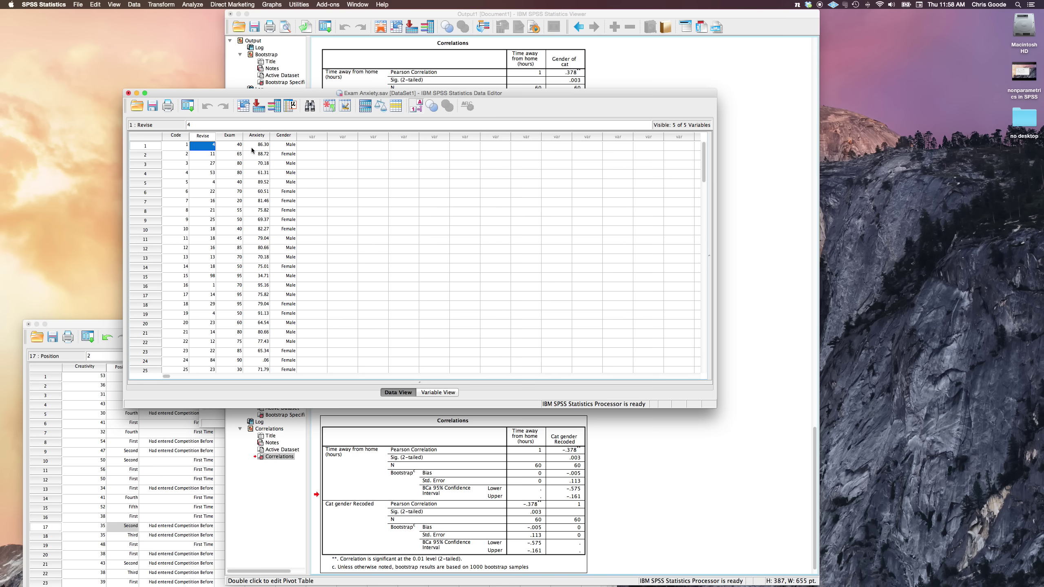
left_click(258, 147)
left_click(233, 143)
left_click(252, 146)
left_click(228, 149)
left_click(212, 147)
left_click(231, 136)
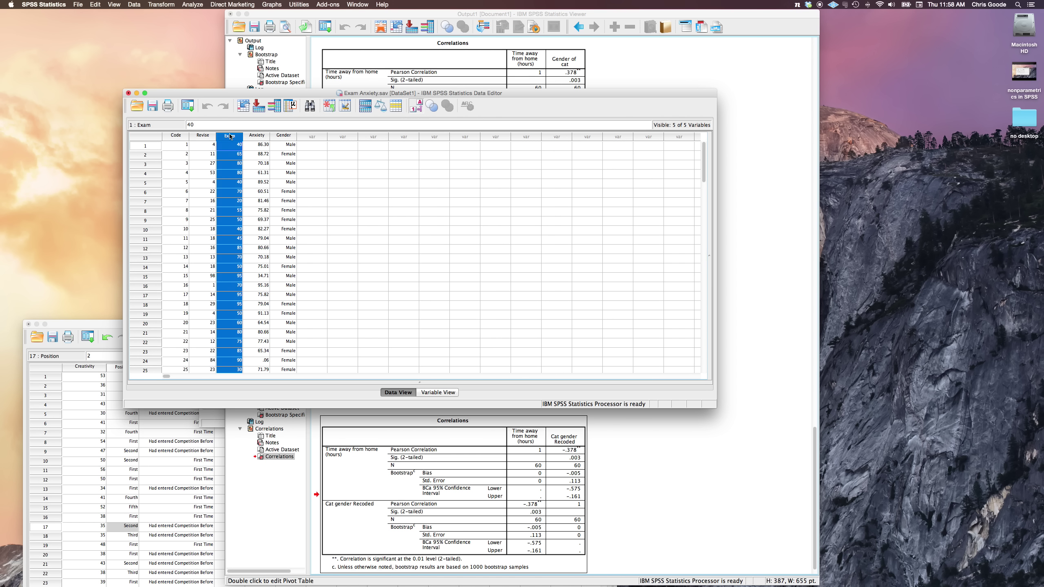
left_click(257, 136)
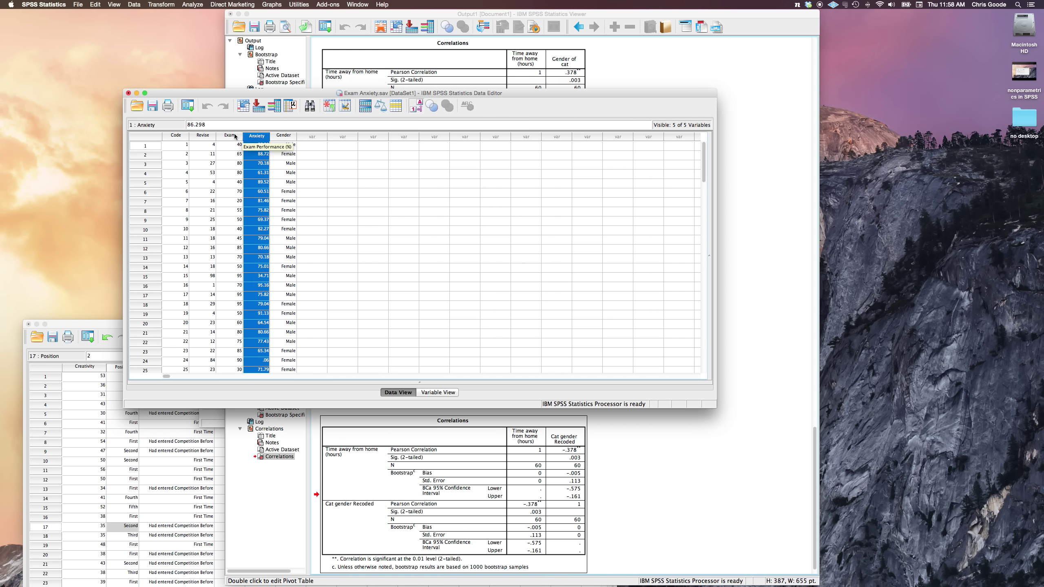
left_click(211, 136)
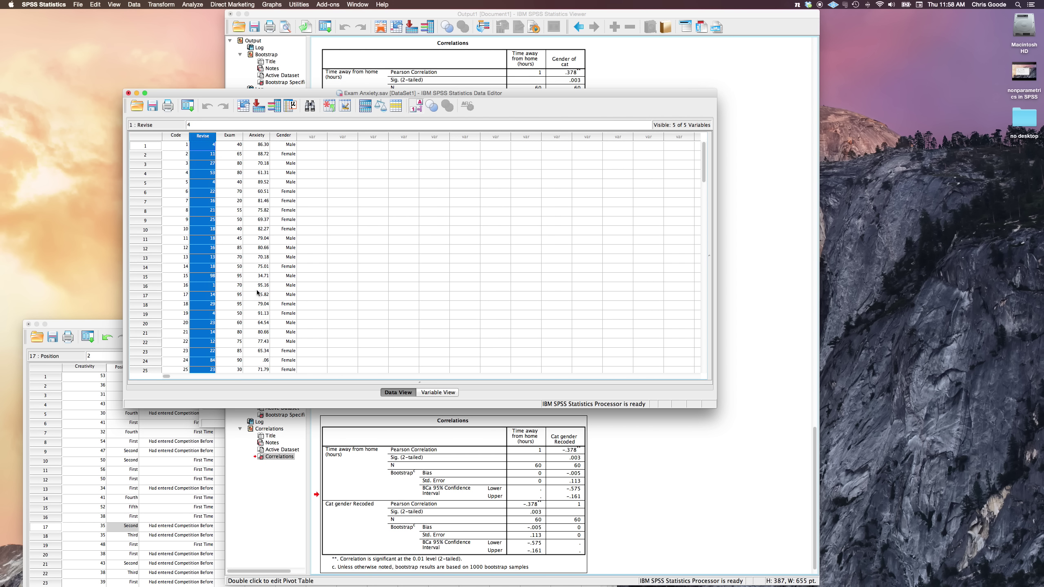
Set up a partial correlation between Exam Performance and Exam Anxiety, controlling for Time Spent Revising
left_click(192, 5)
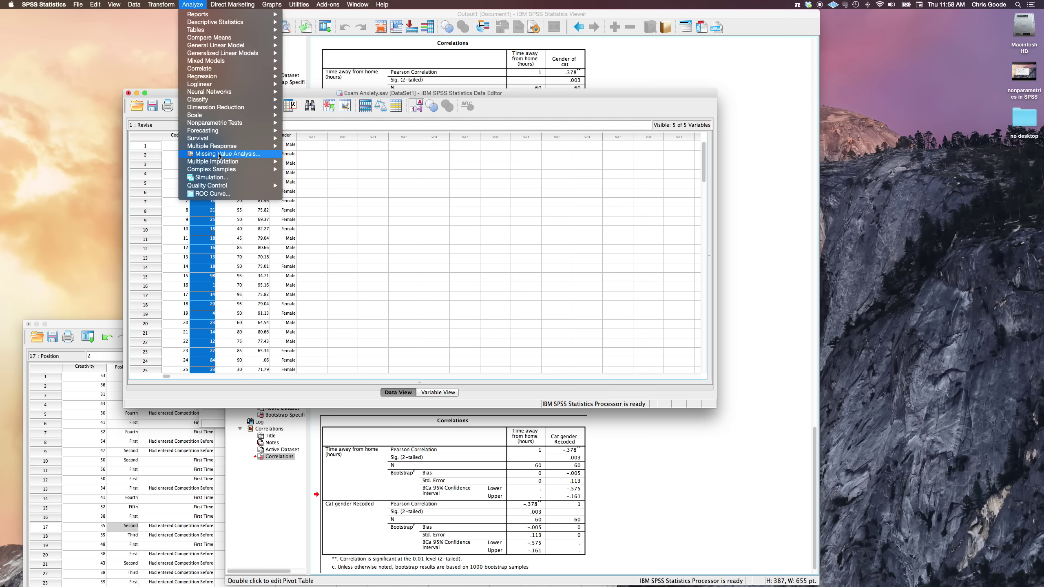
mouse_move(218, 73)
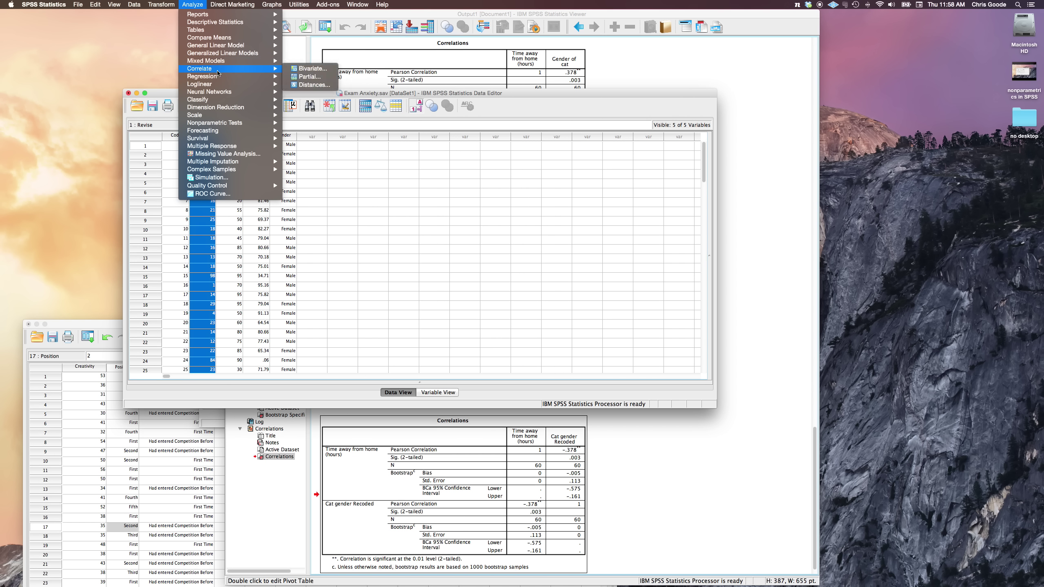
left_click(315, 78)
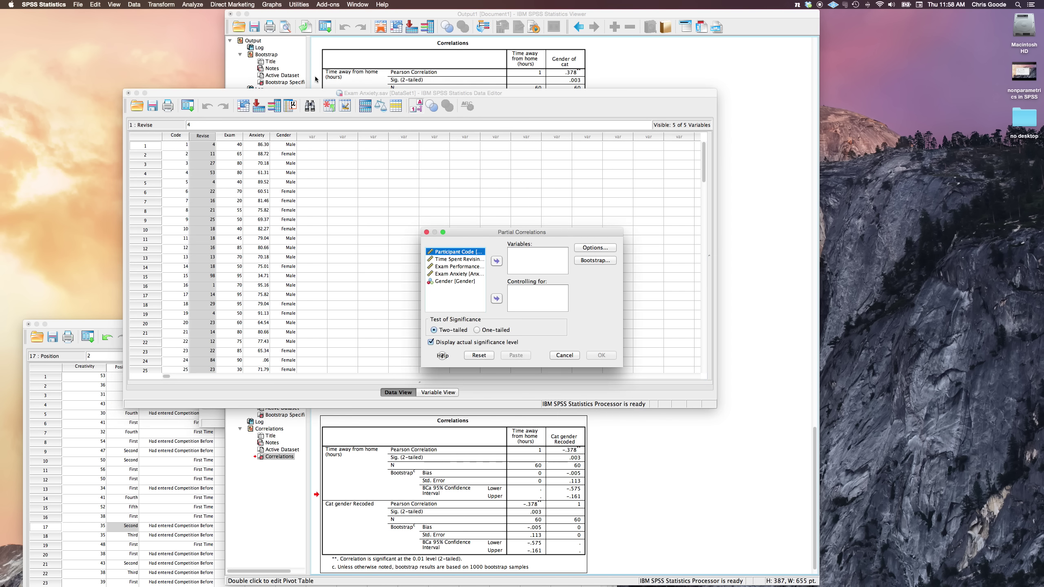
left_click(459, 267)
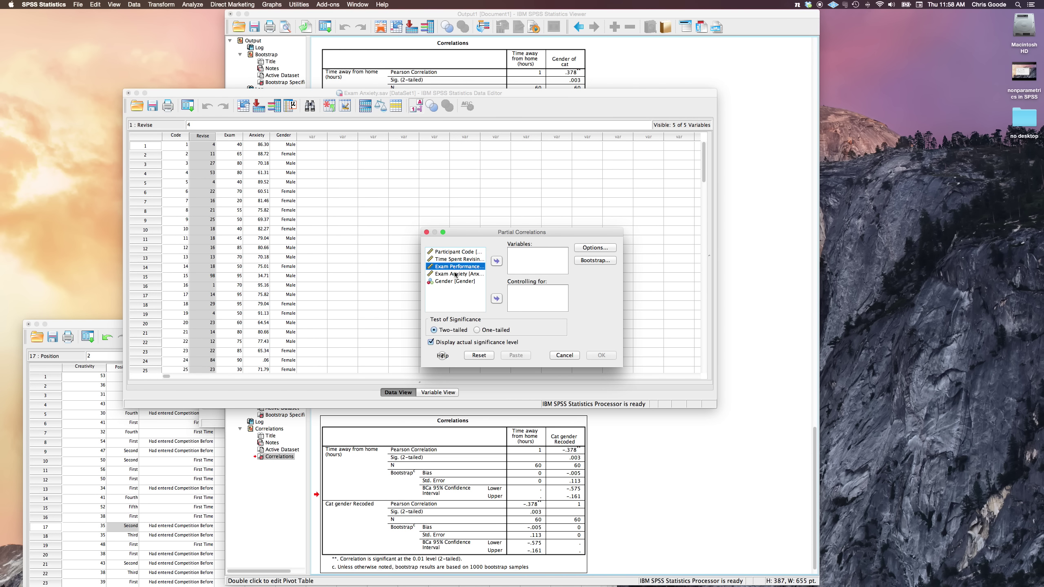
left_click(471, 274, "shift")
left_click(497, 261)
left_click(478, 259)
left_click(496, 299)
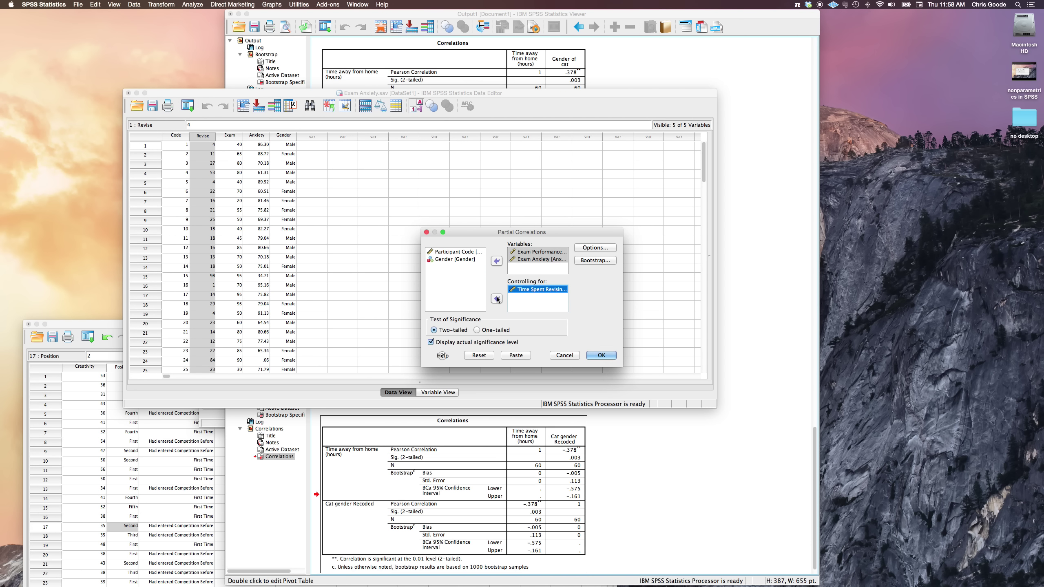
Run the partial correlation with zero-order correlations and bootstrapping of 1000 samples using 95% bias corrected accelerated intervals
left_click(594, 262)
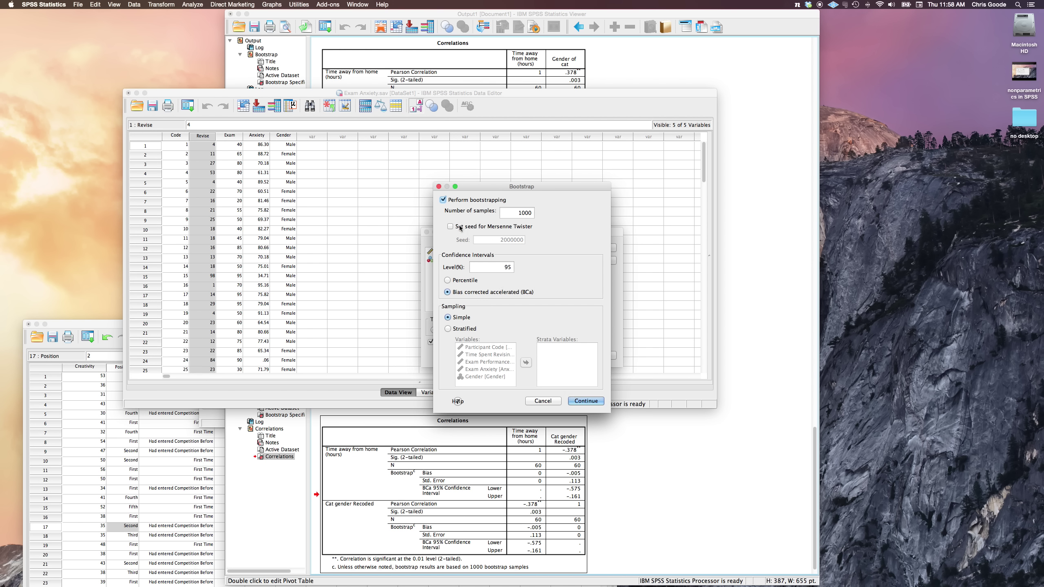
left_click(583, 401)
left_click(595, 247)
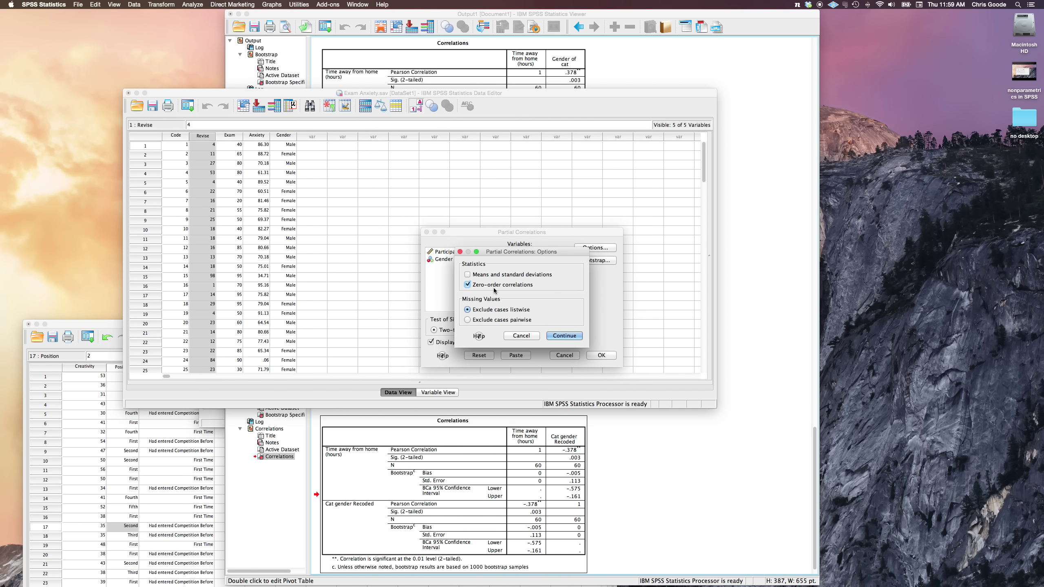
left_click(564, 336)
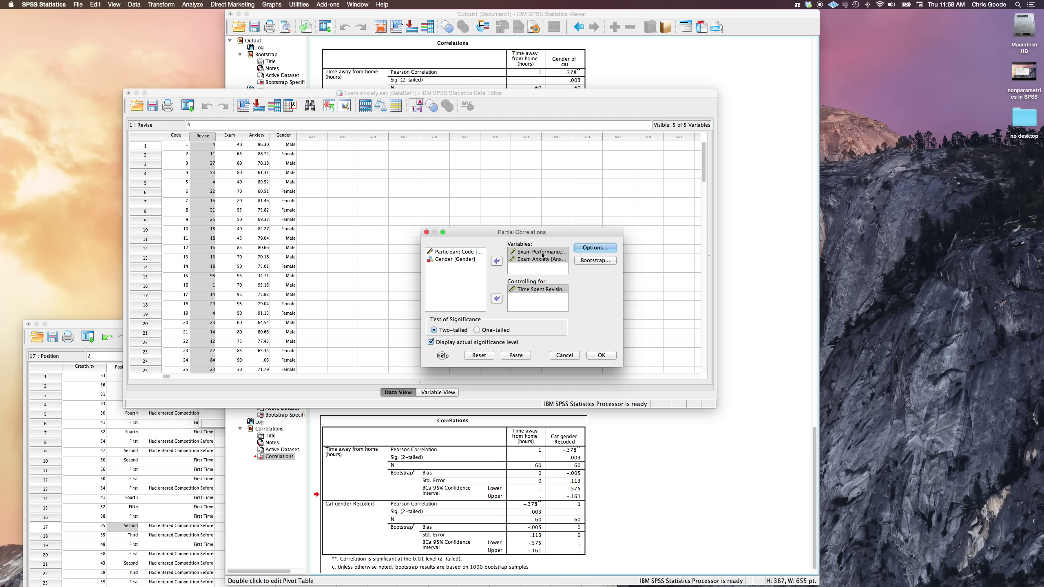
left_click(530, 290)
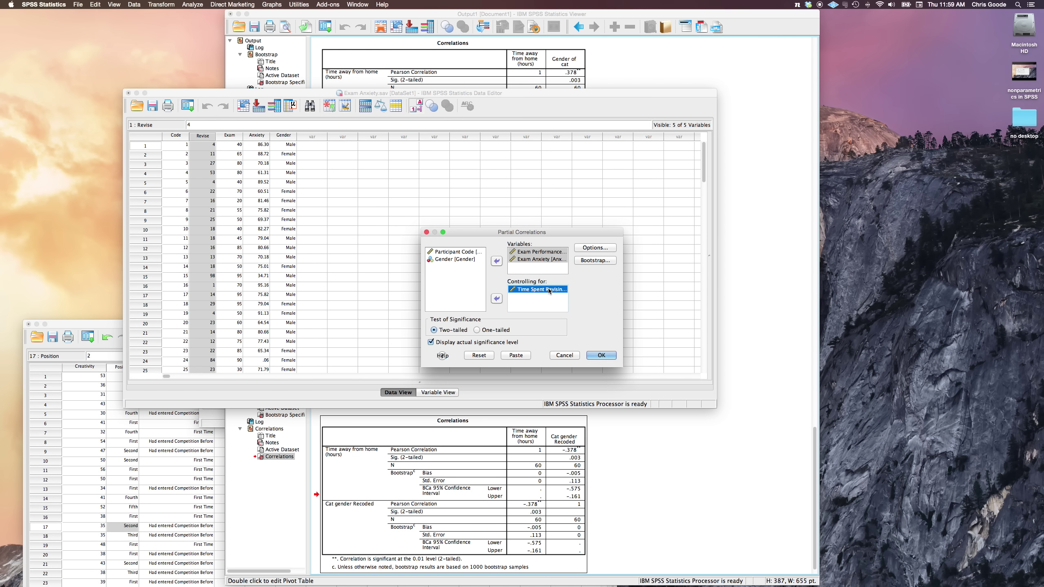
left_click(600, 356)
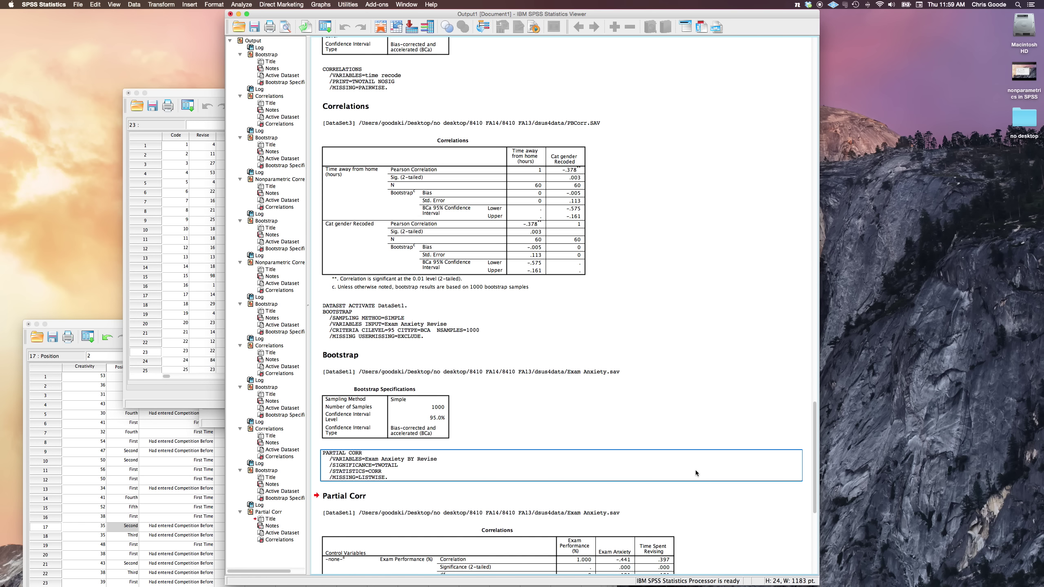
Open the Partial Corr correlations table in its own window and examine the zero-order correlations of Exam Performance
left_click(577, 275)
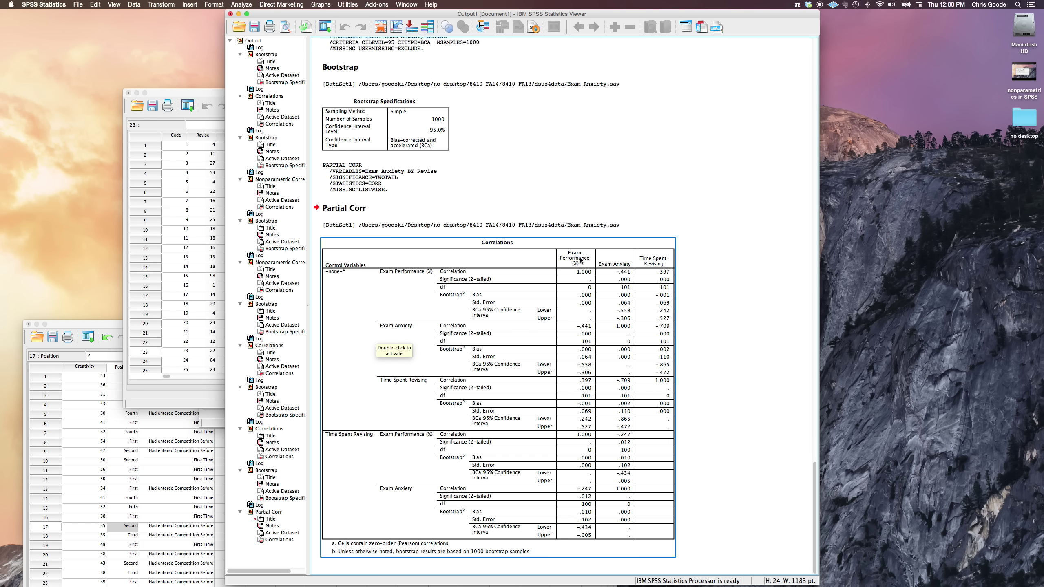
double_click(621, 272)
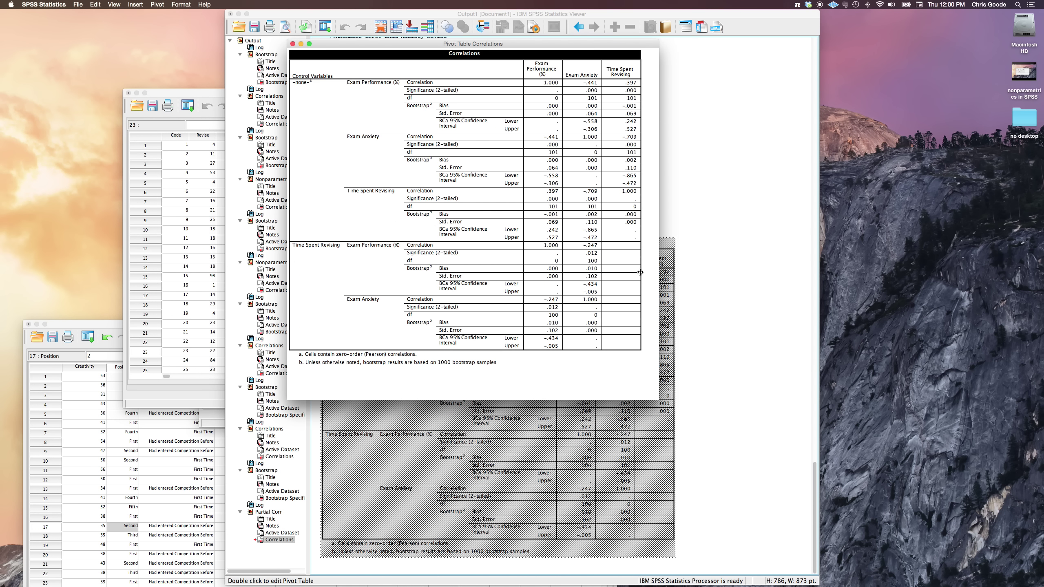
left_click_drag(386, 49, 446, 186)
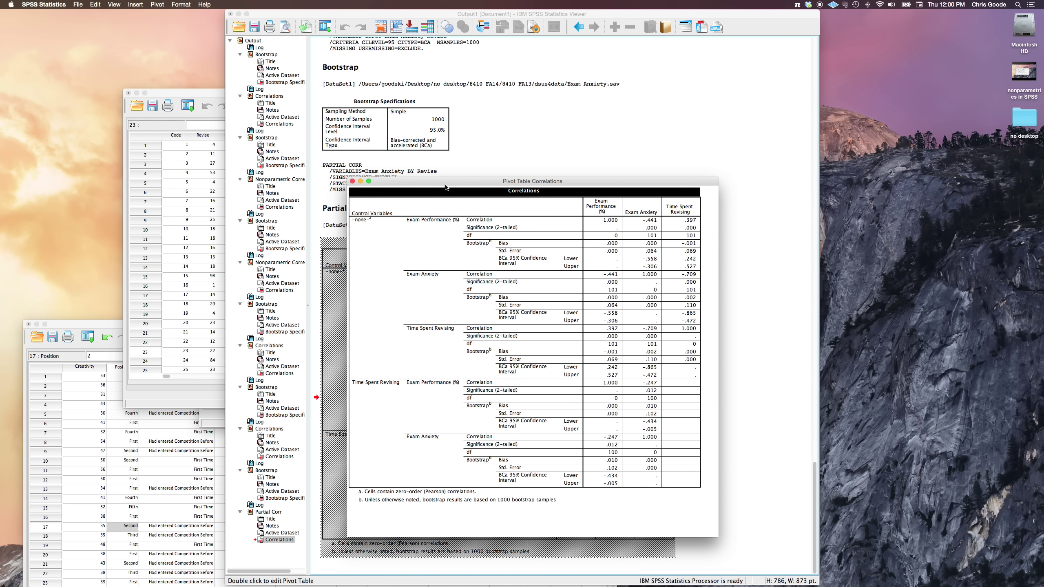
left_click(590, 223)
left_click(638, 222)
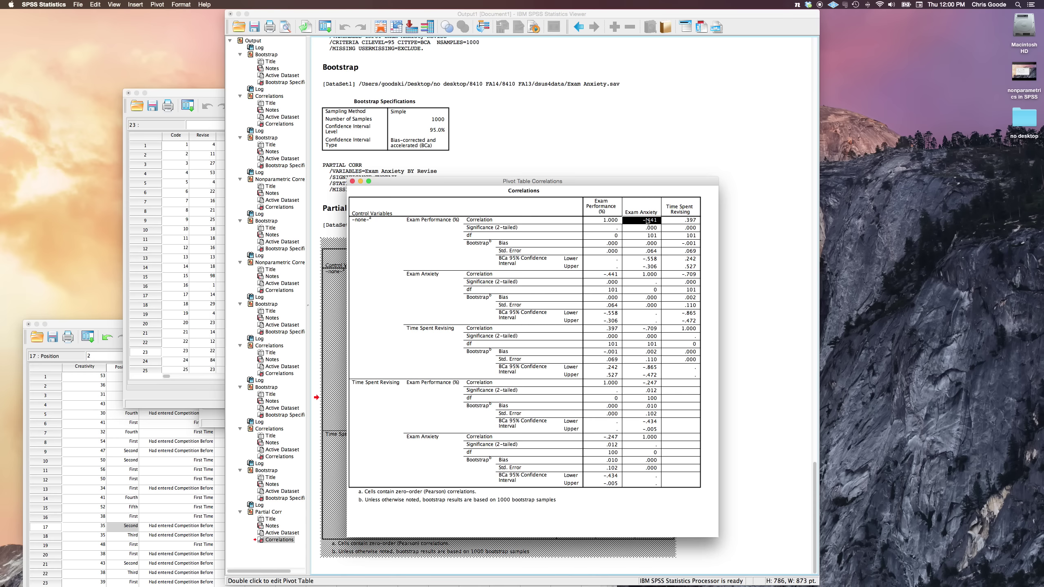
left_click(682, 222)
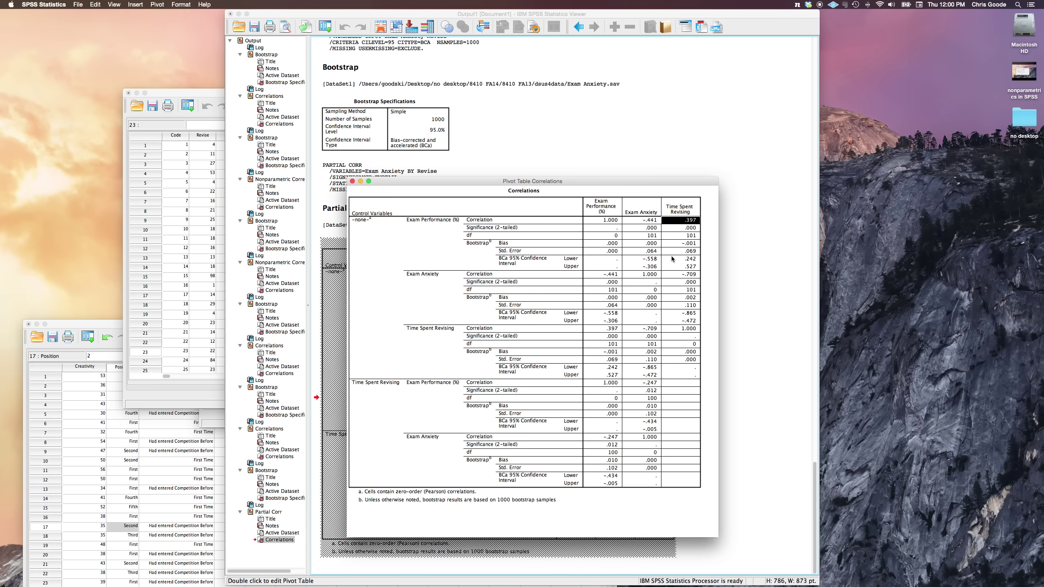
Examine the zero-order correlations and significance values of Exam Anxiety in the pivot table, and close its window
left_click(417, 275)
left_click(604, 275)
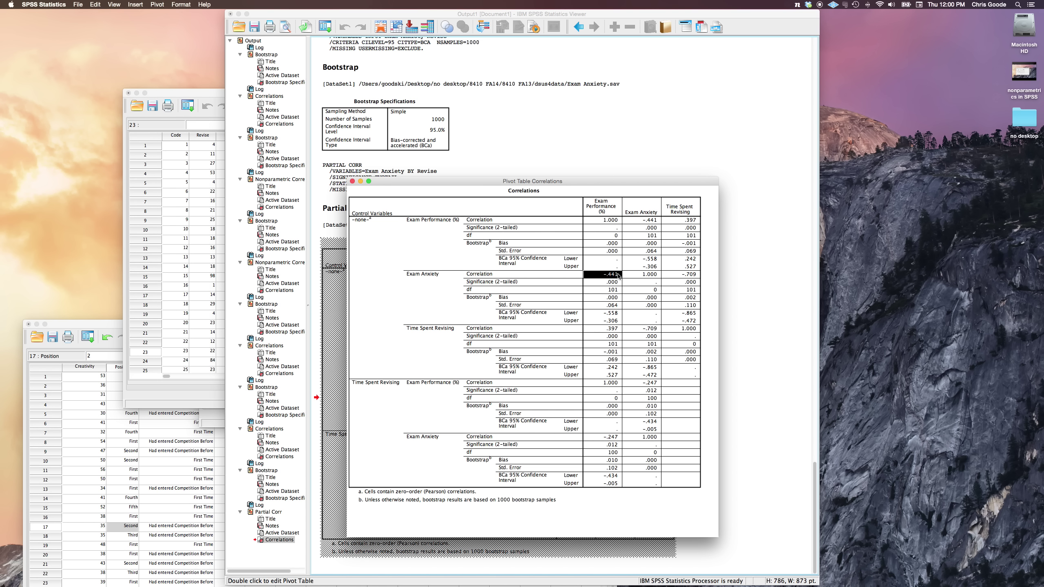
left_click(634, 276)
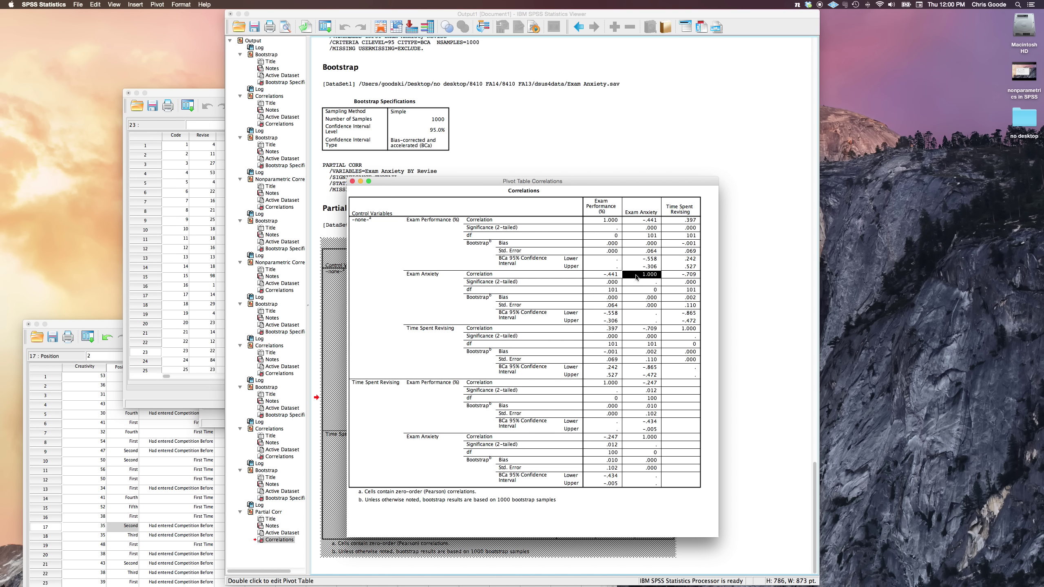
left_click(679, 277)
left_click(615, 275)
left_click(669, 276)
left_click(673, 228)
left_click(615, 283)
left_click(664, 283)
mouse_move(664, 283)
left_click(352, 182)
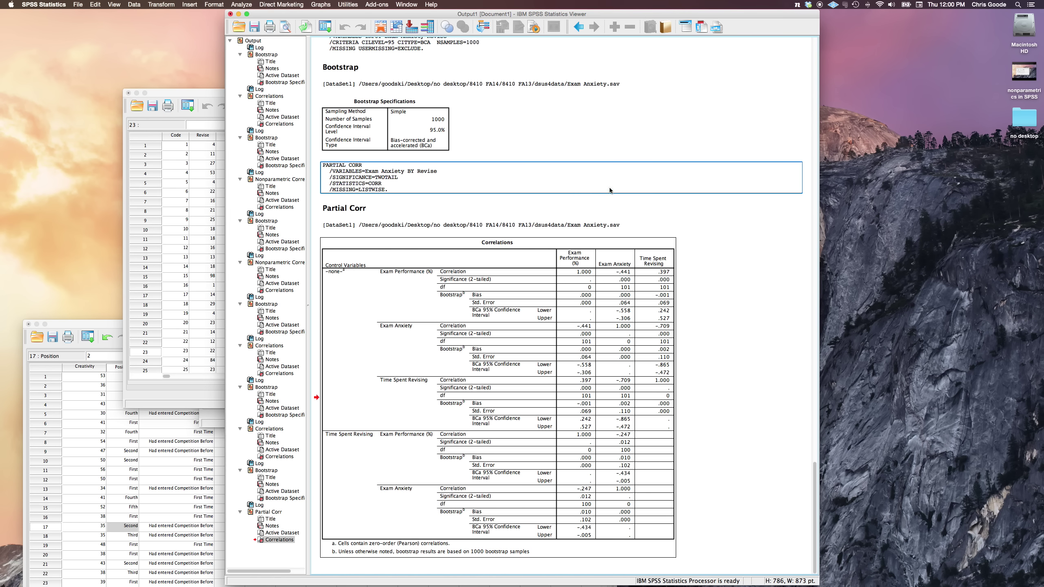
Compare the original Pearson correlations table for the Exam Anxiety data with the zero-order section of the Partial Corr table
scroll(644, 175, "up", 15)
left_click(596, 316)
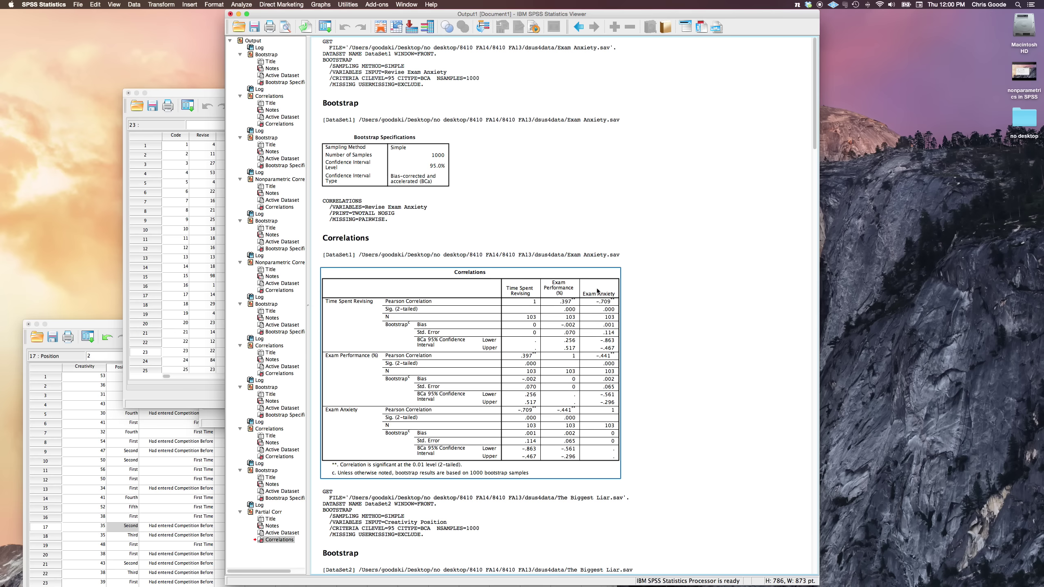
left_click(632, 338)
scroll(683, 335, "down", 15)
left_click(659, 311)
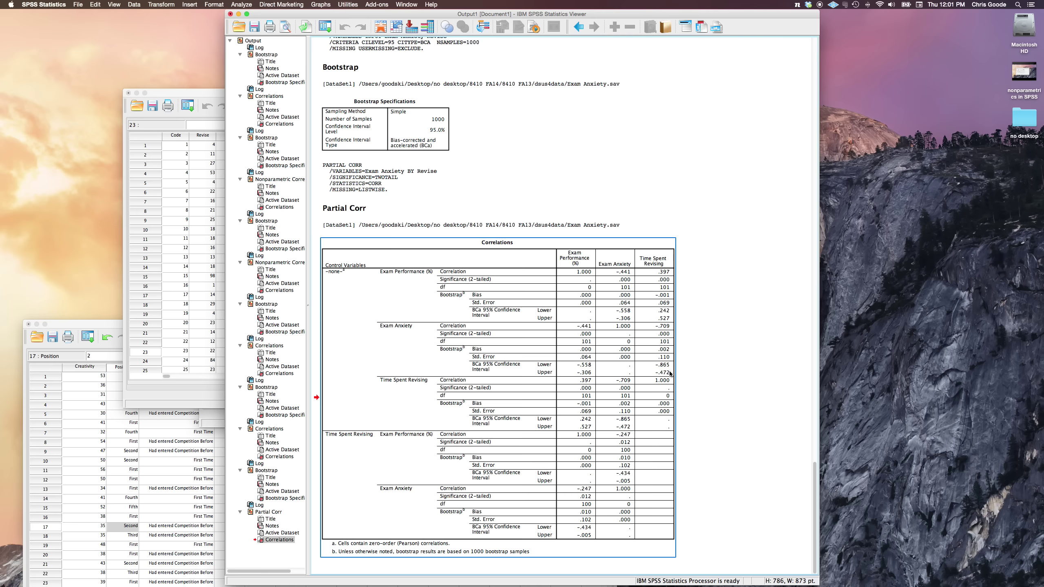
Examine the Exam Performance and Exam Anxiety partial correlation controlled for Time Spent Revising, comparing it with the zero-order coefficient
left_click(719, 401)
left_click(438, 435)
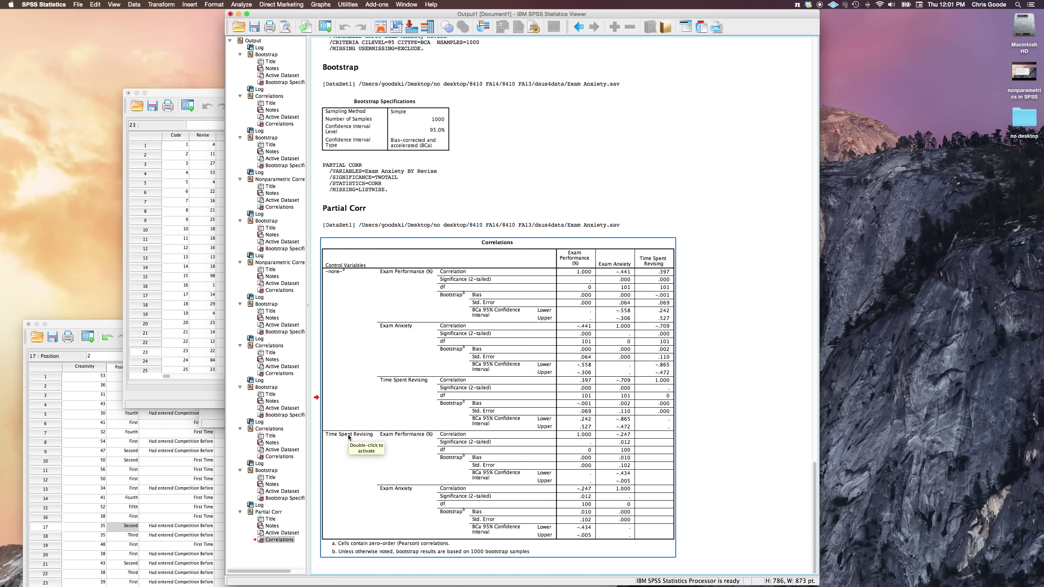
left_click(402, 435)
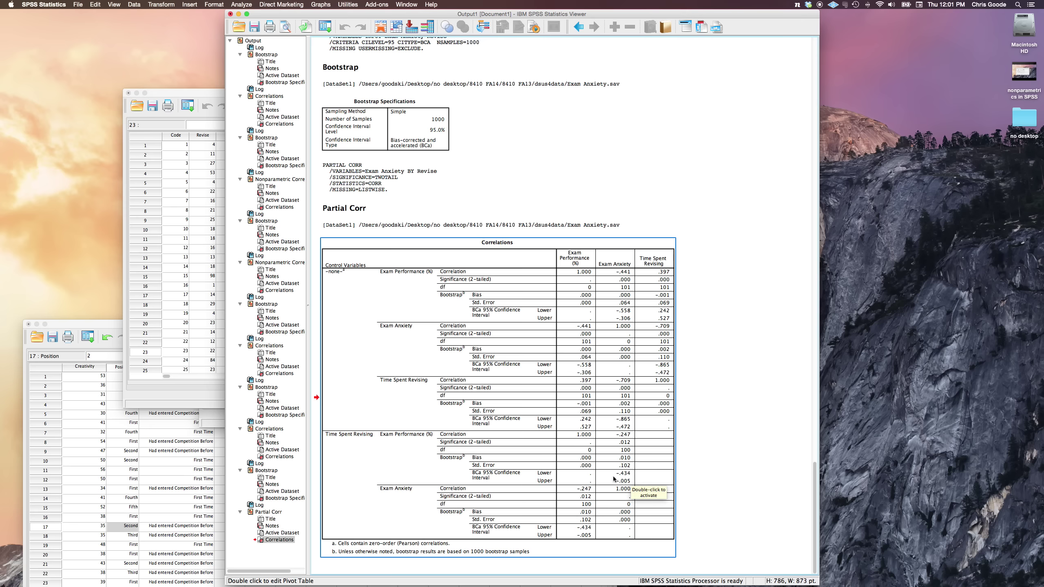
double_click(627, 439)
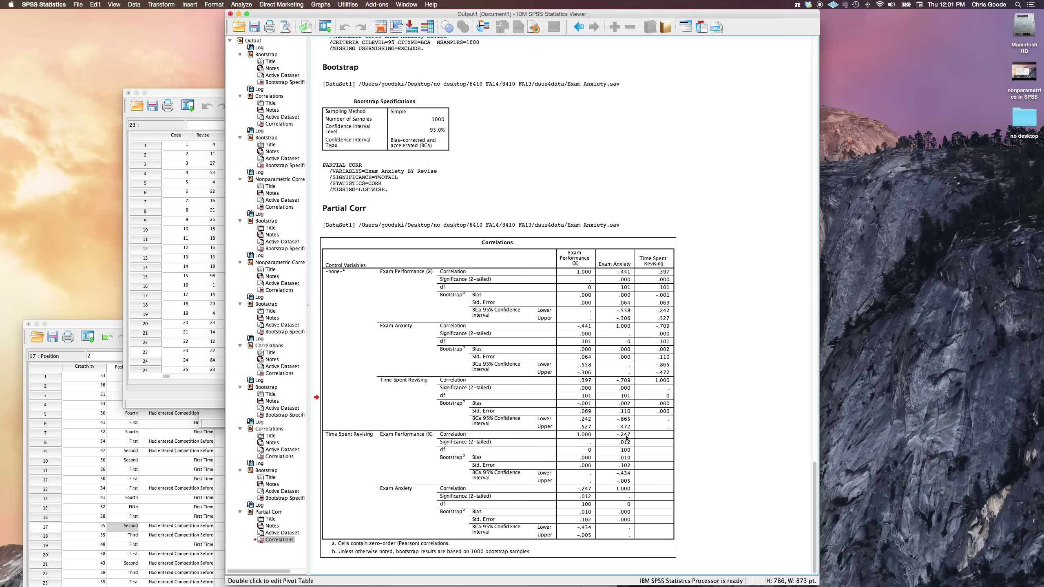
left_click(626, 438)
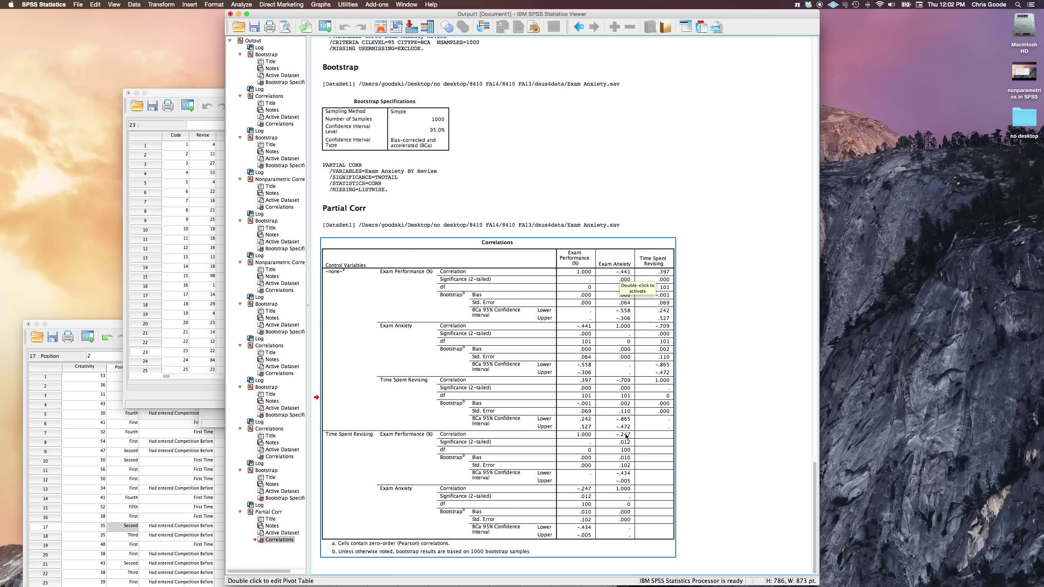
left_click(750, 422)
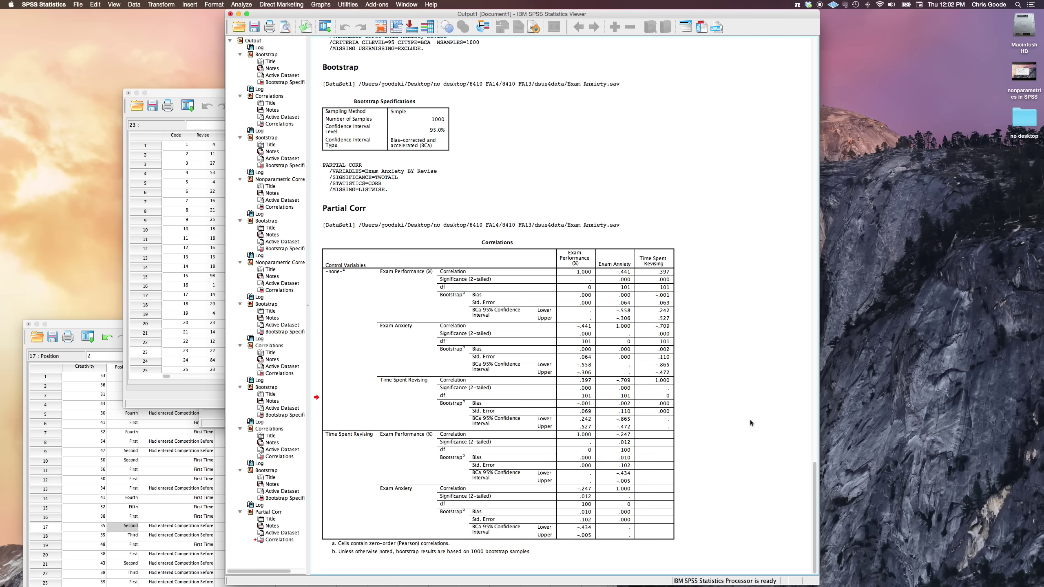
left_click(593, 441)
left_click(736, 436)
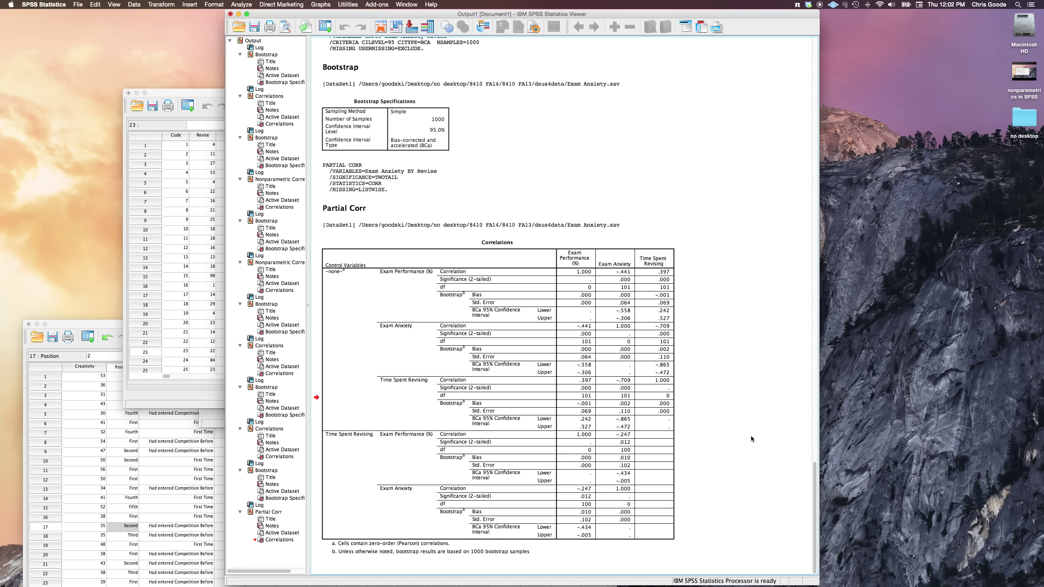